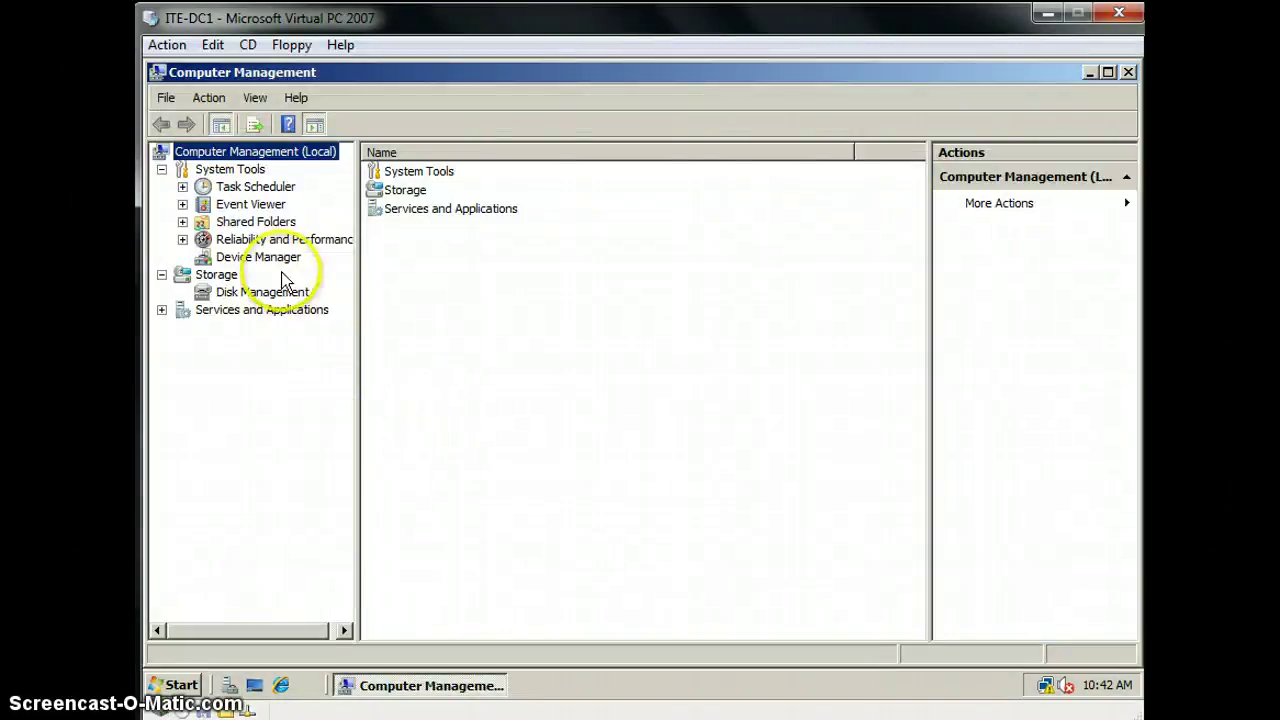
In Disk Management, begin a new simple volume on Disk 1's unallocated space with a size of 2048 MB.
left_click(262, 292)
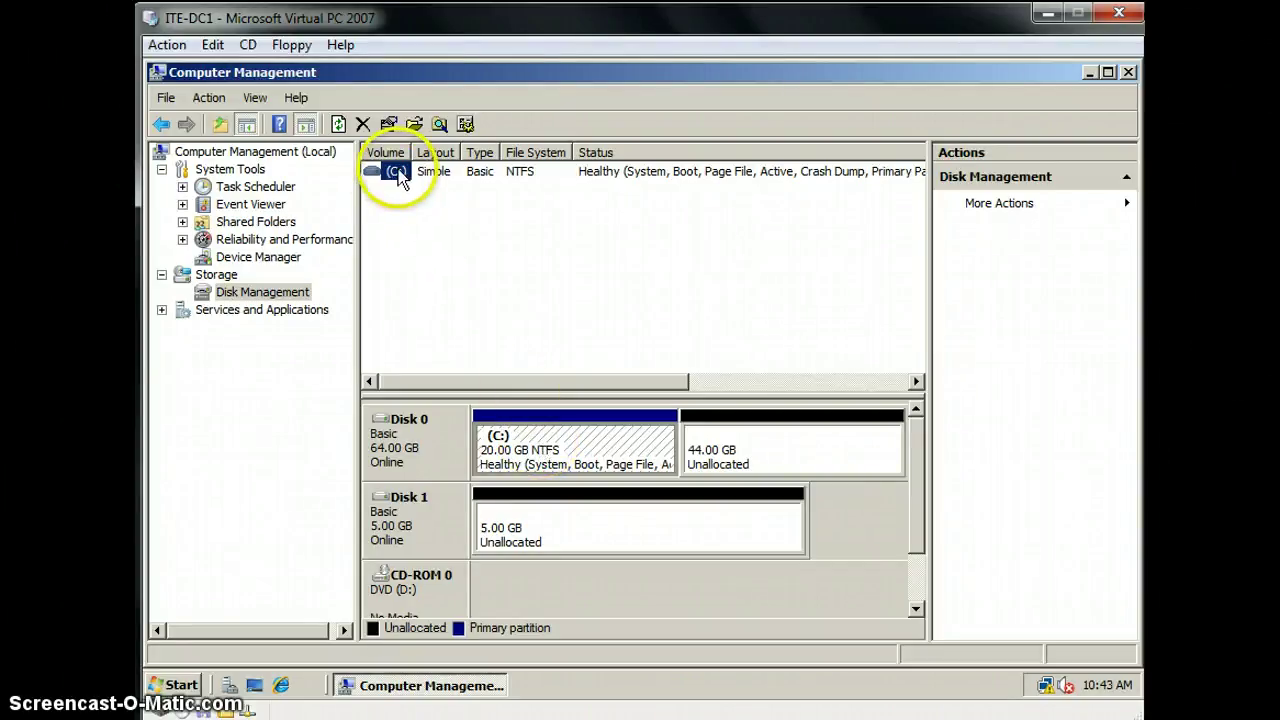
left_click(549, 532)
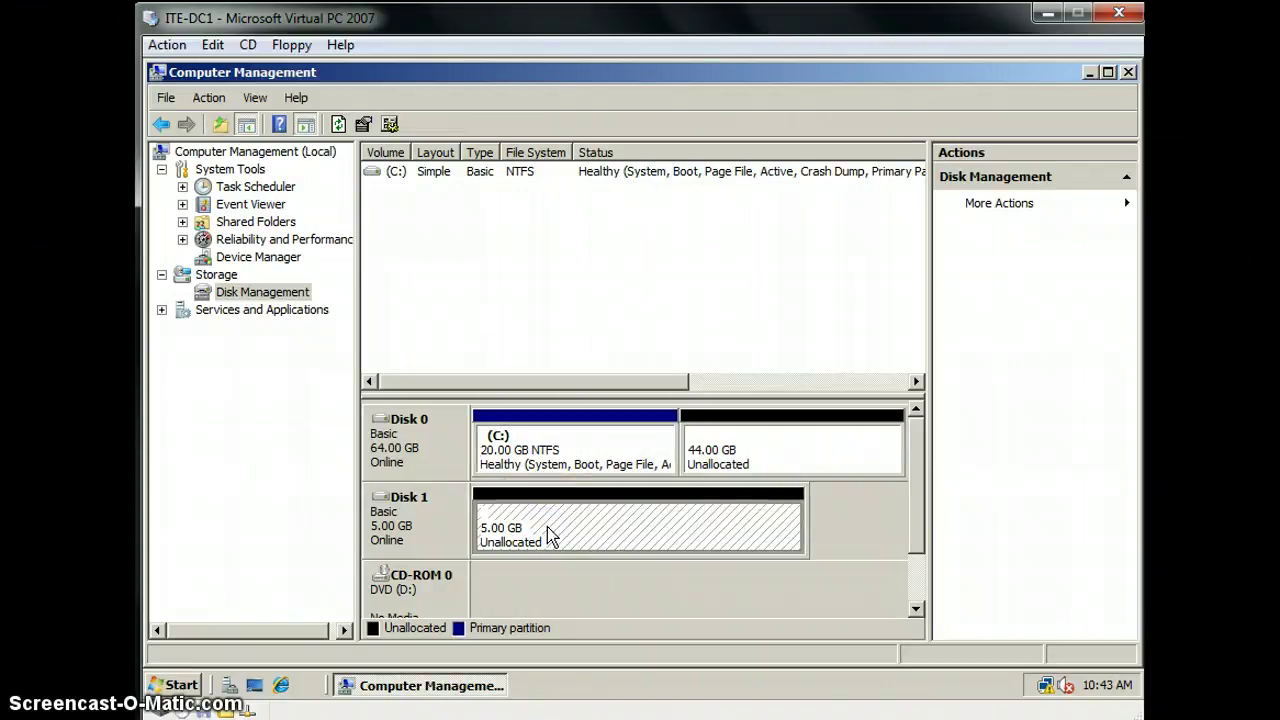
right_click(549, 527)
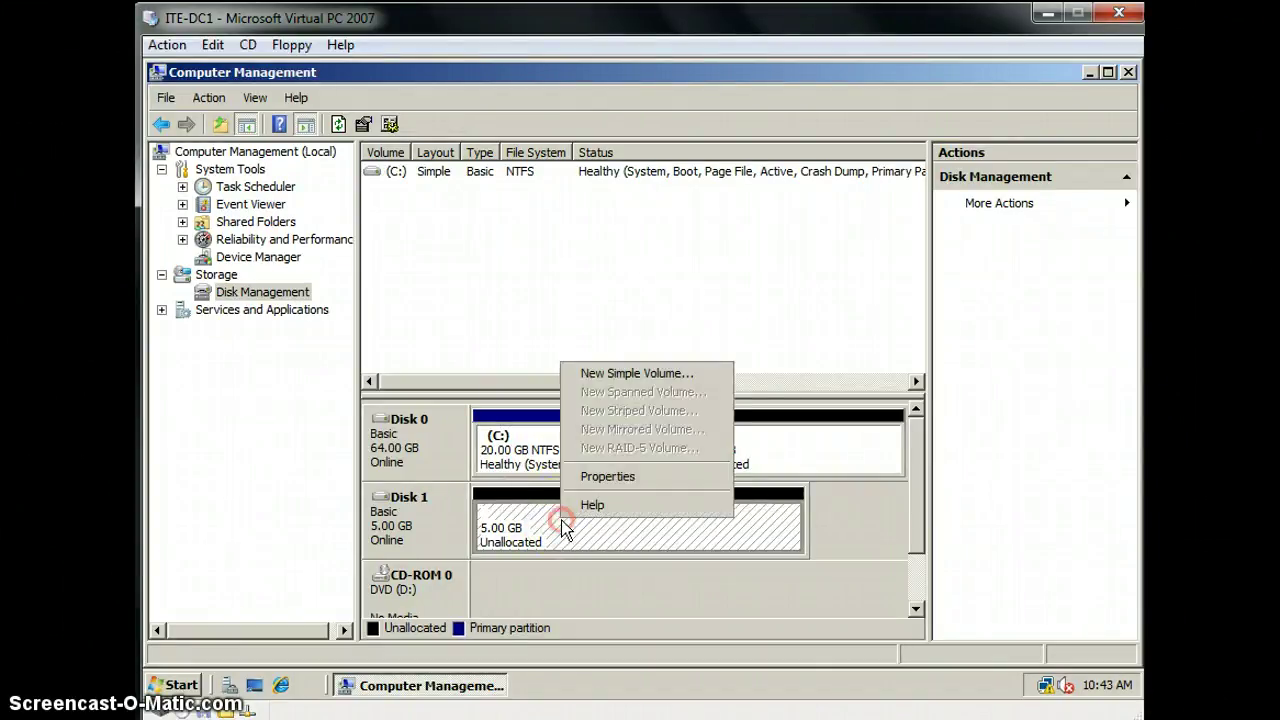
left_click(616, 376)
left_click(779, 556)
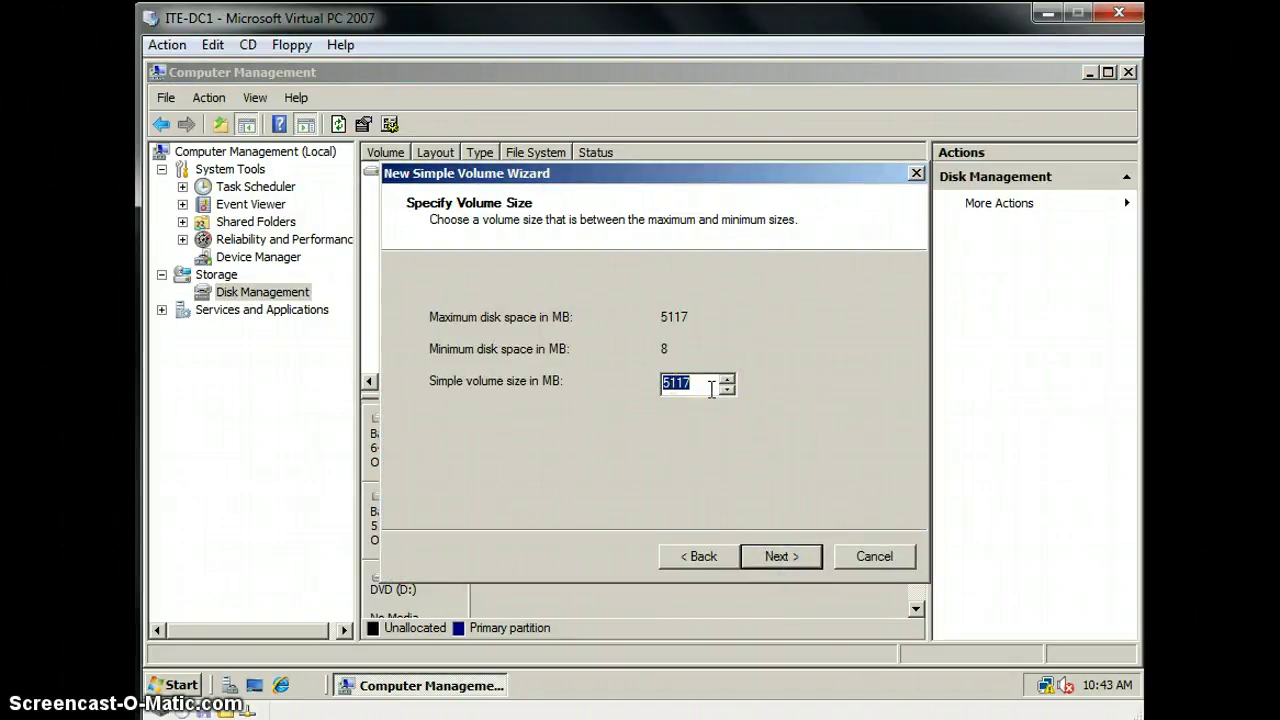
type("2048")
left_click(765, 490)
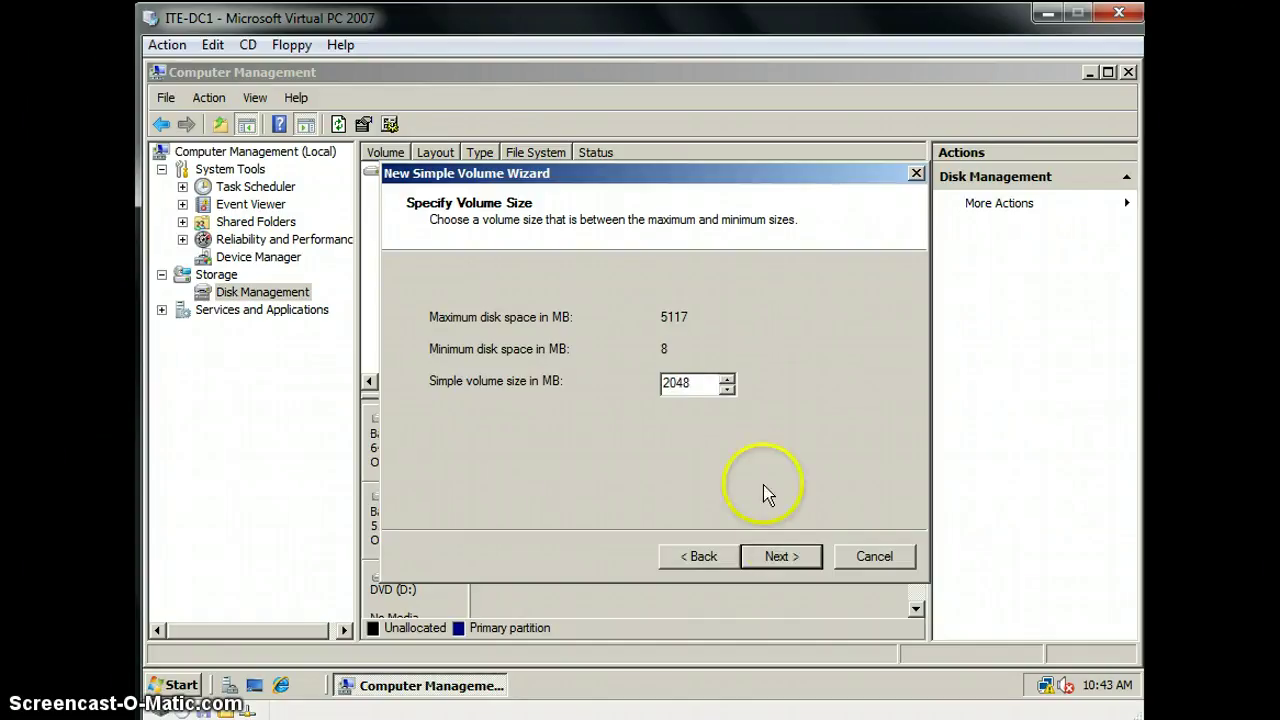
left_click(779, 558)
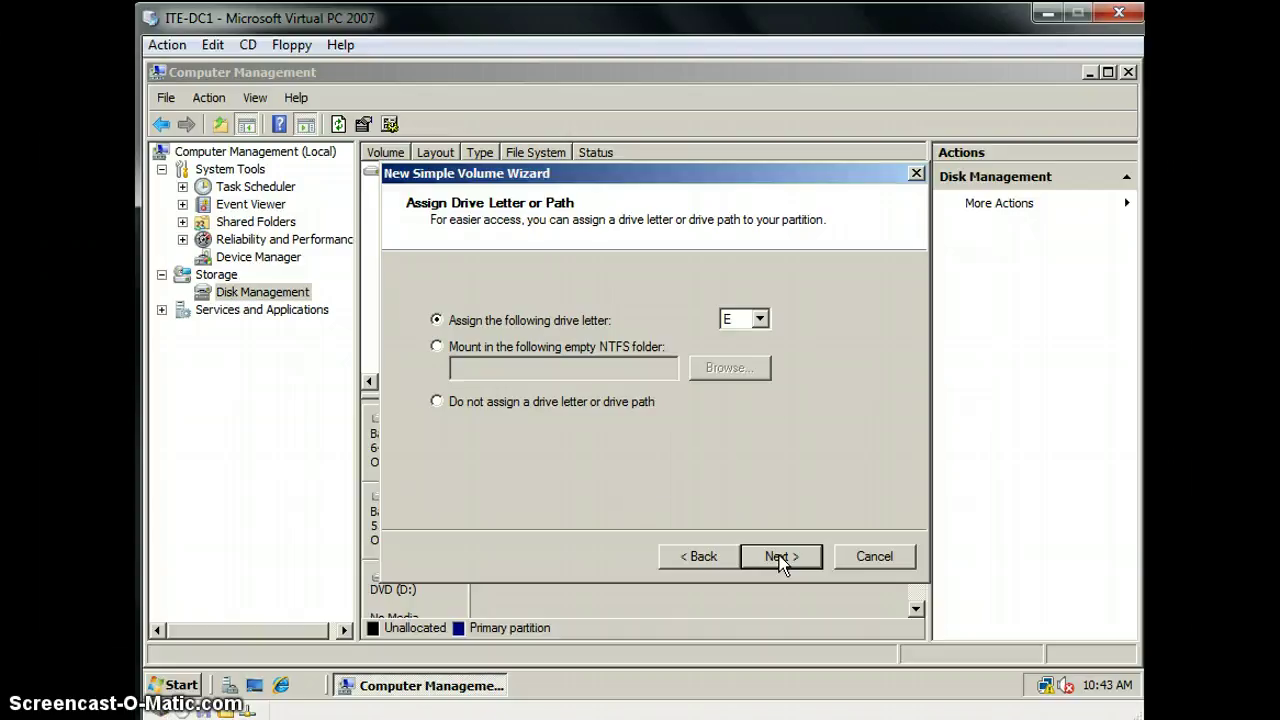
Accept drive letter E, choose a quick NTFS format with the label New Volume, and create the volume.
left_click(779, 558)
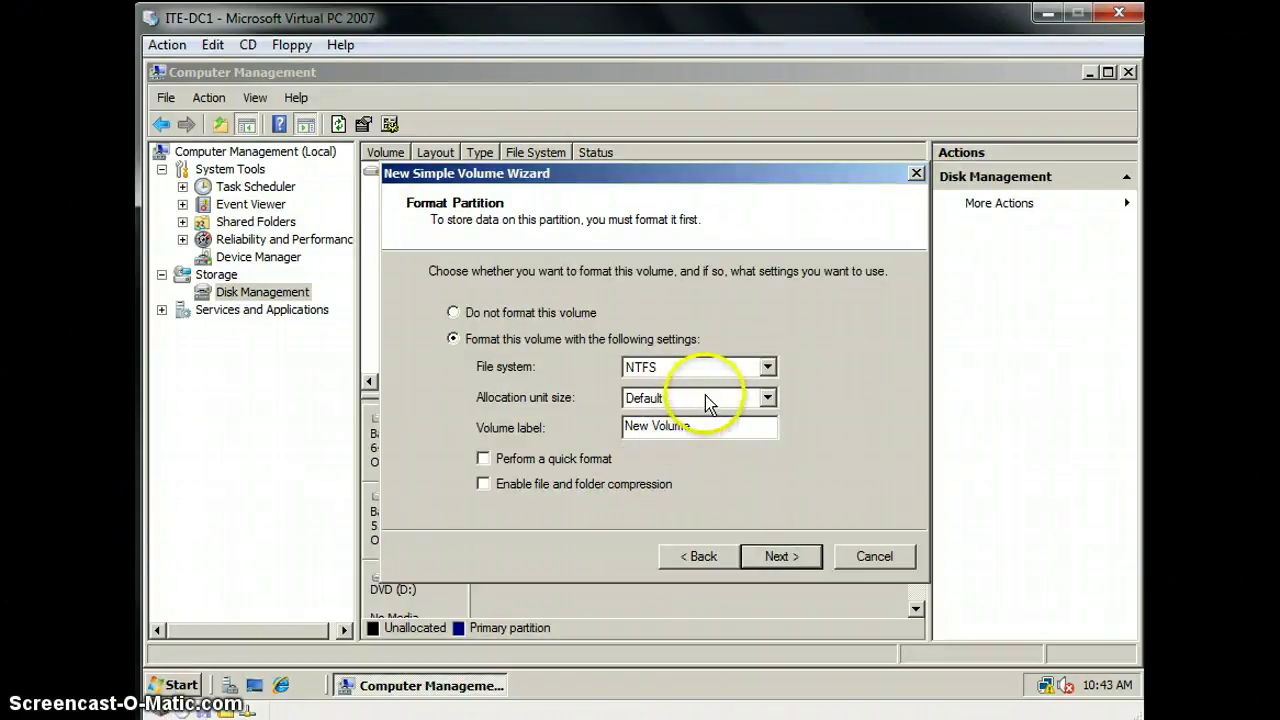
left_click(583, 462)
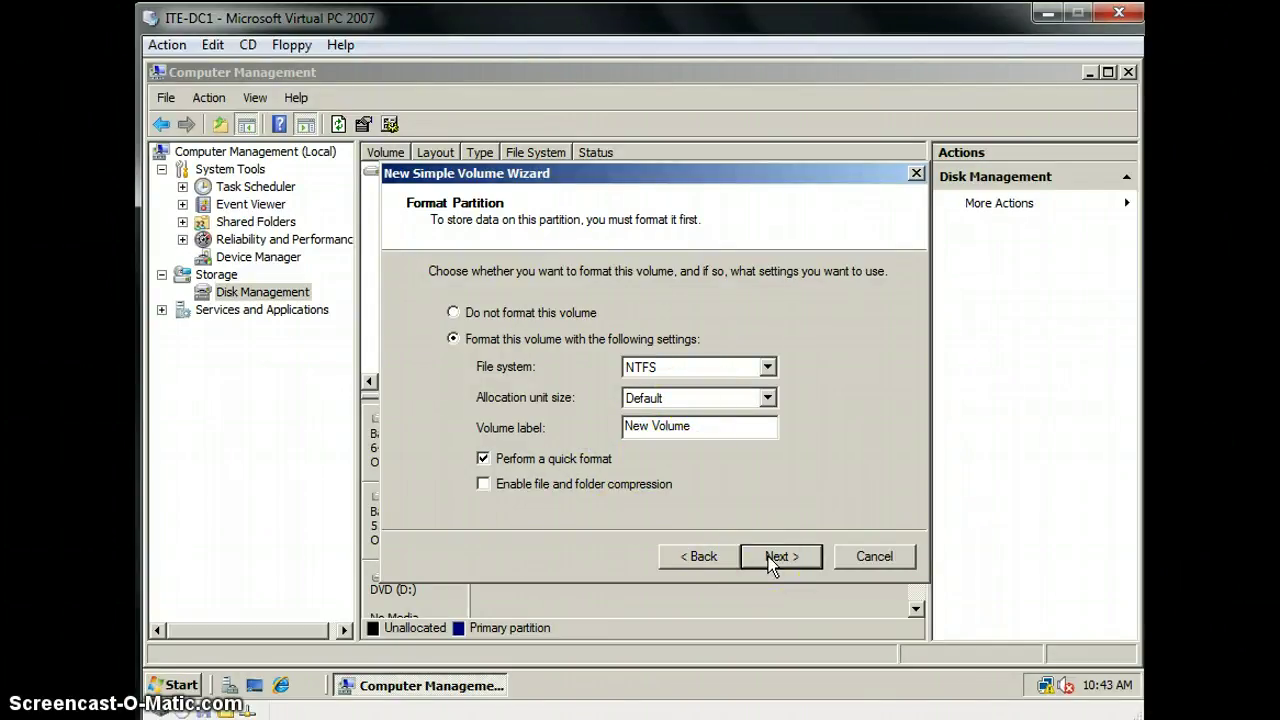
left_click(772, 558)
left_click(768, 556)
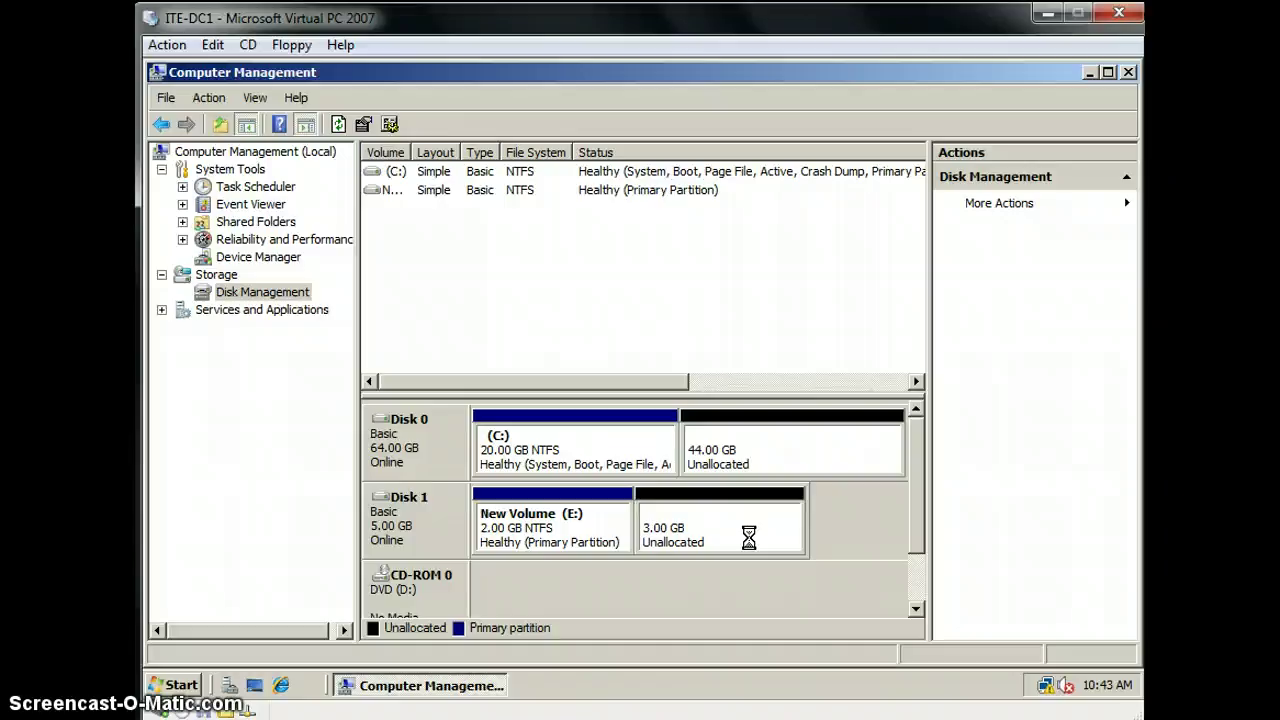
Begin another simple volume on Disk 1's remaining unallocated space, using the full 3068 MB and drive letter F.
left_click(748, 534)
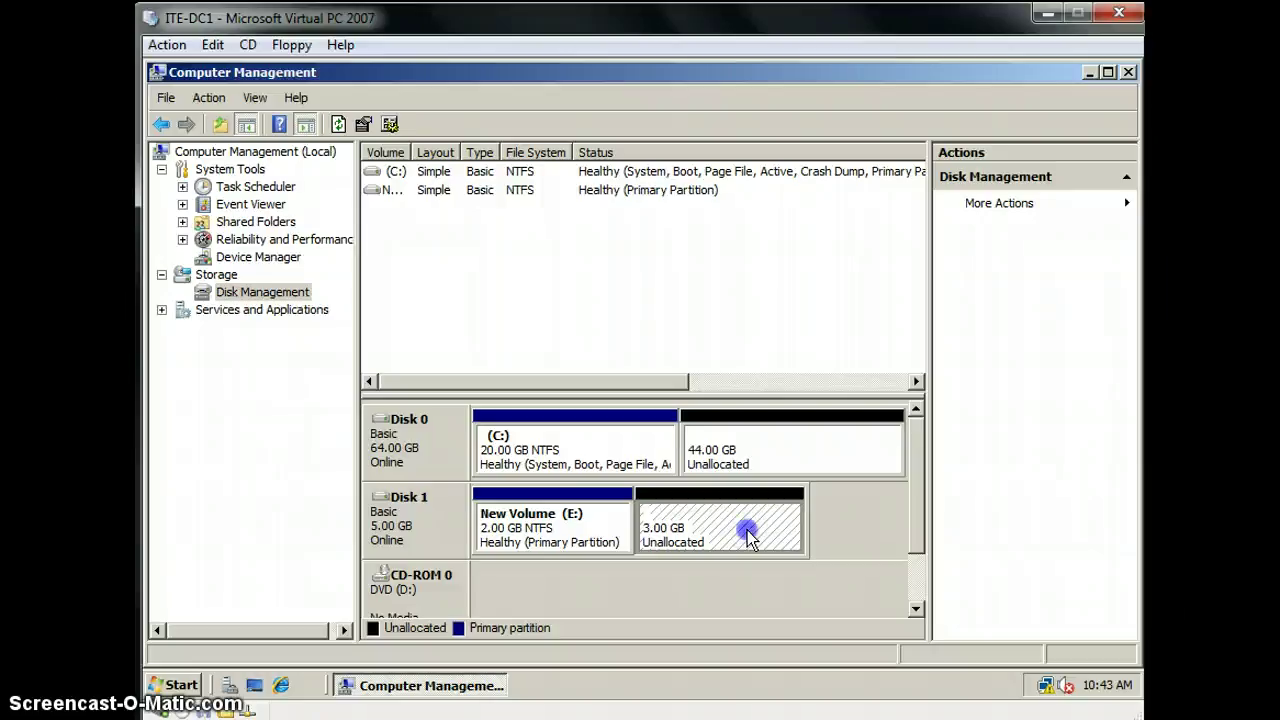
right_click(747, 530)
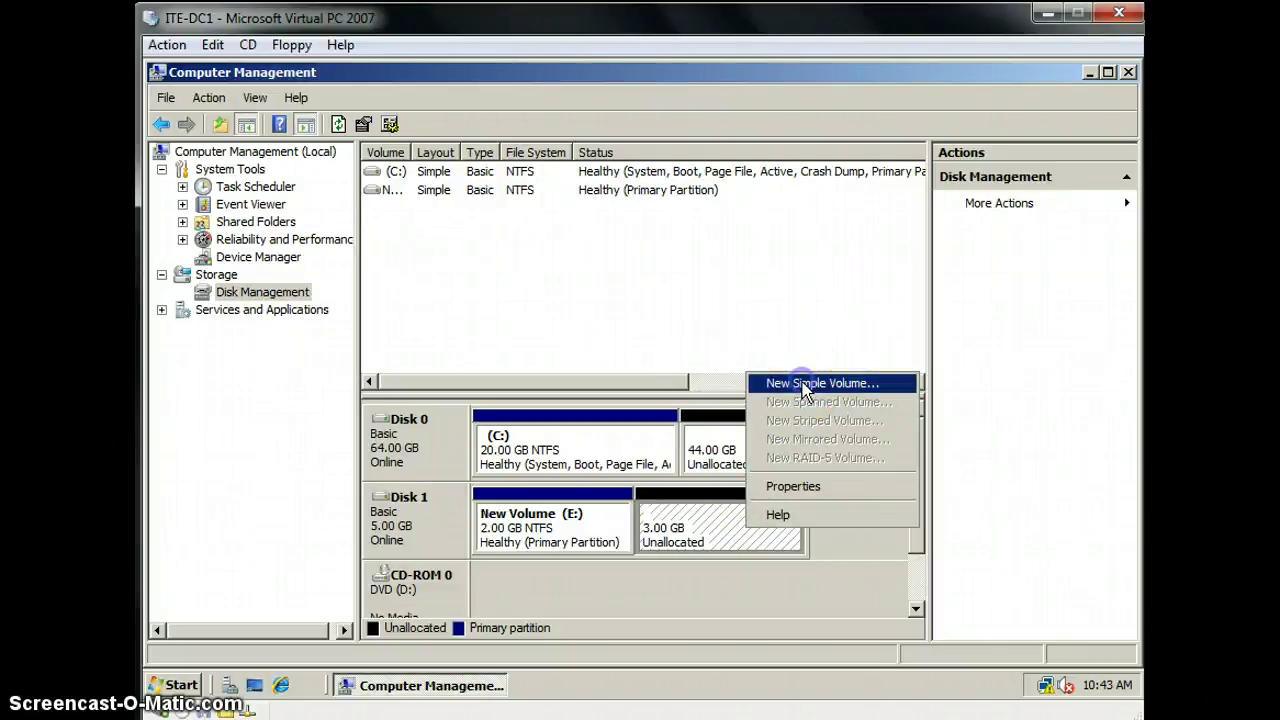
left_click(802, 382)
left_click(770, 556)
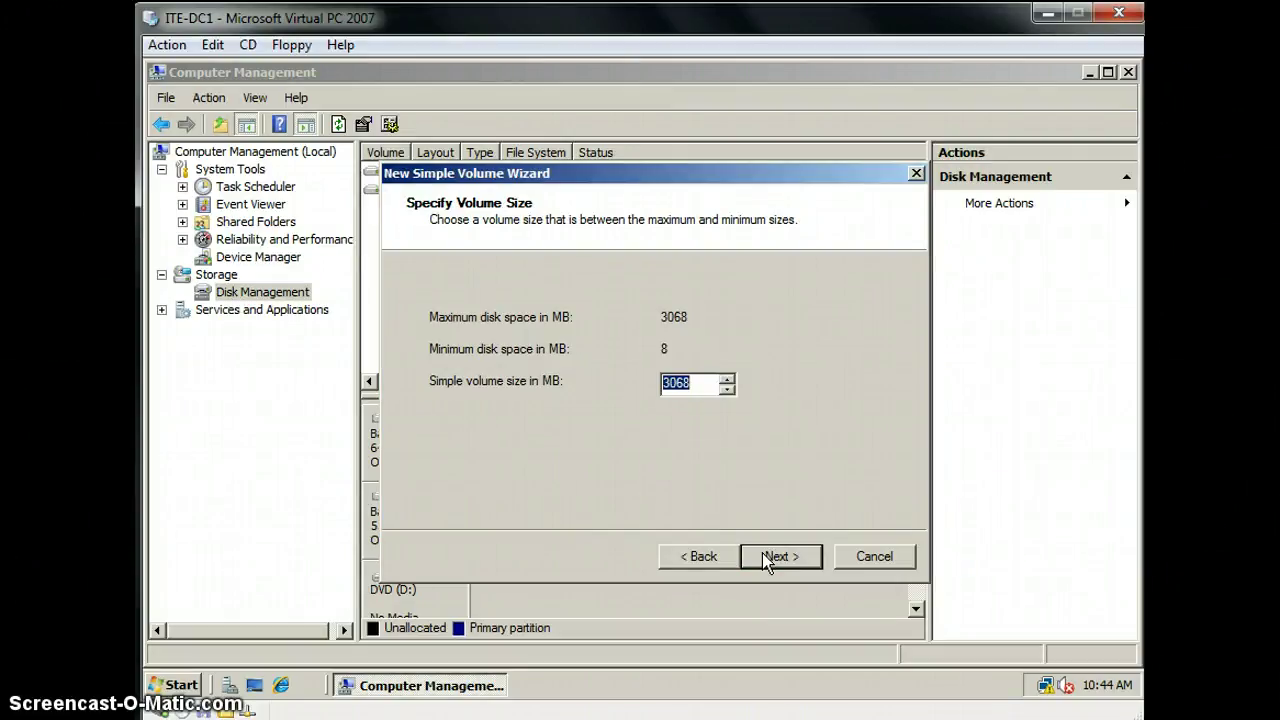
left_click(770, 556)
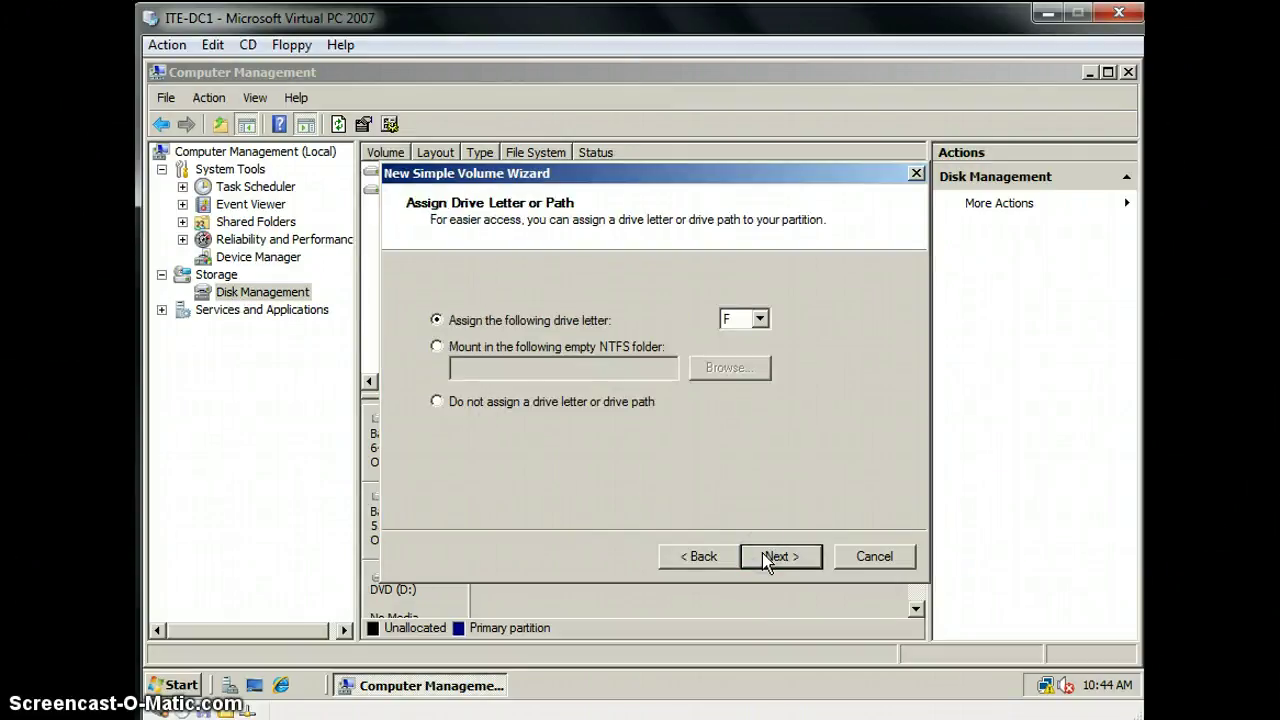
left_click(770, 557)
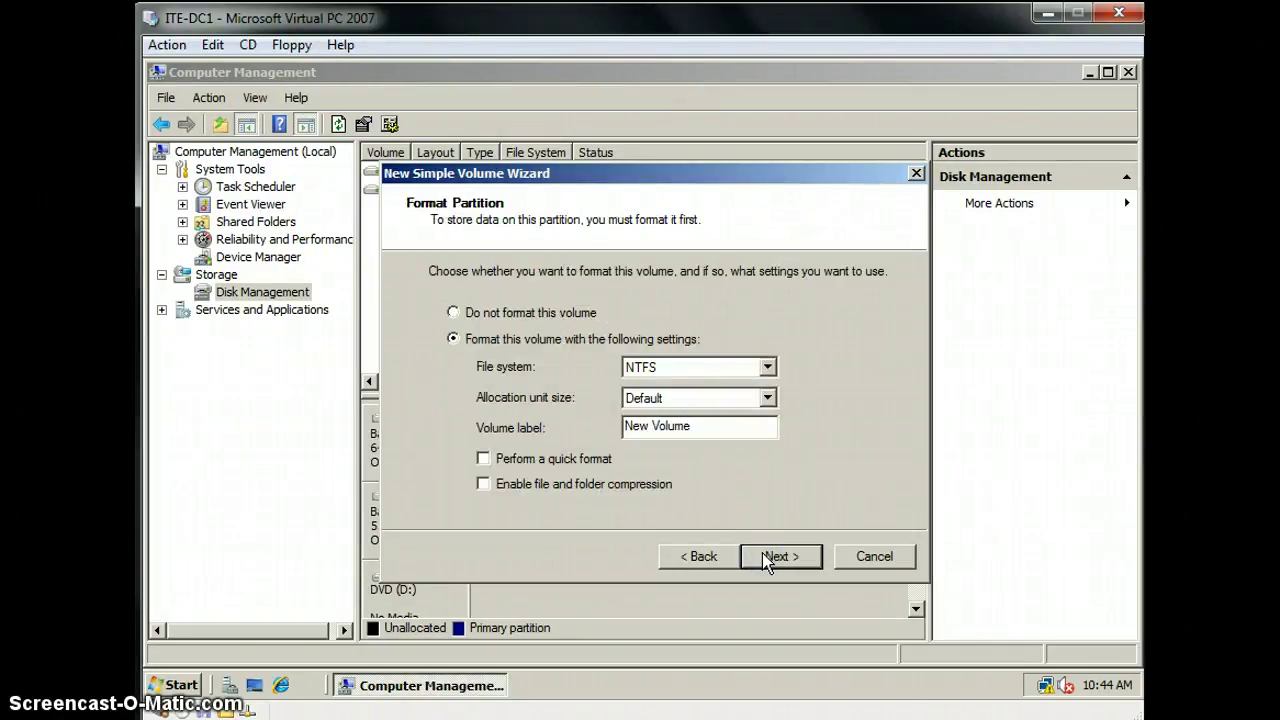
Set the F volume to a quick FAT32 format, create it, and close Computer Management.
left_click(725, 368)
left_click(725, 402)
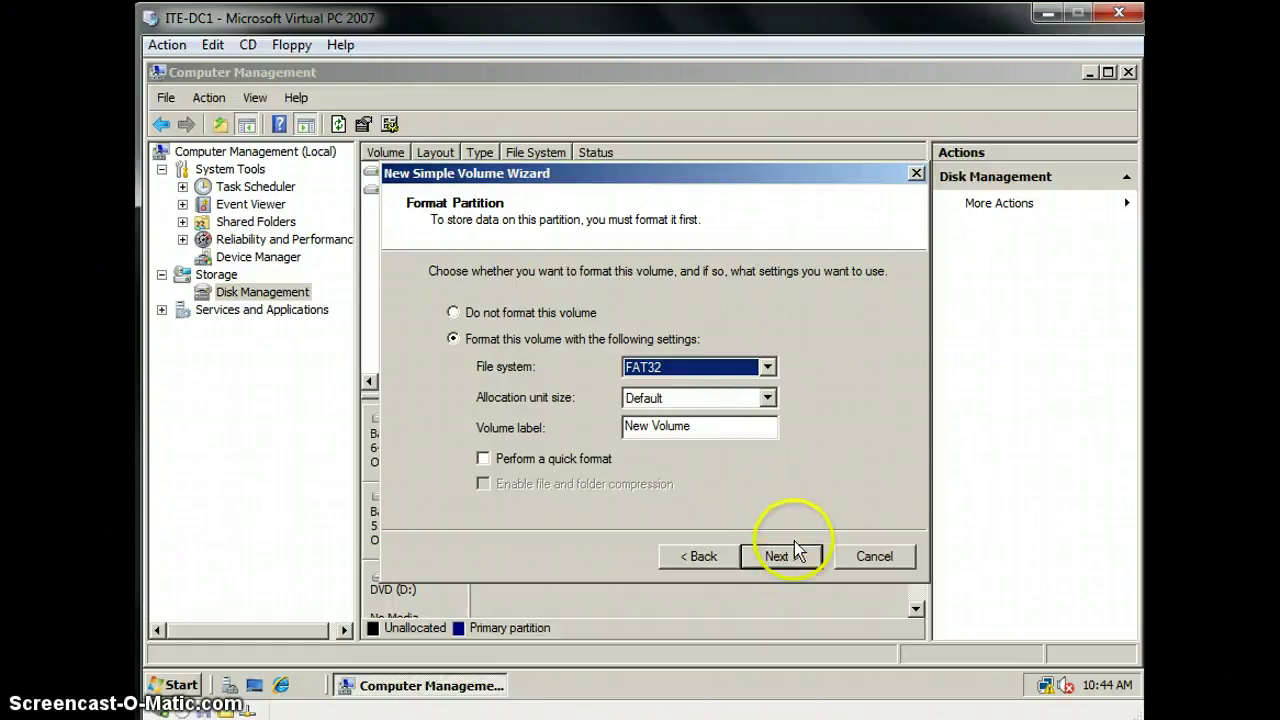
left_click(596, 458)
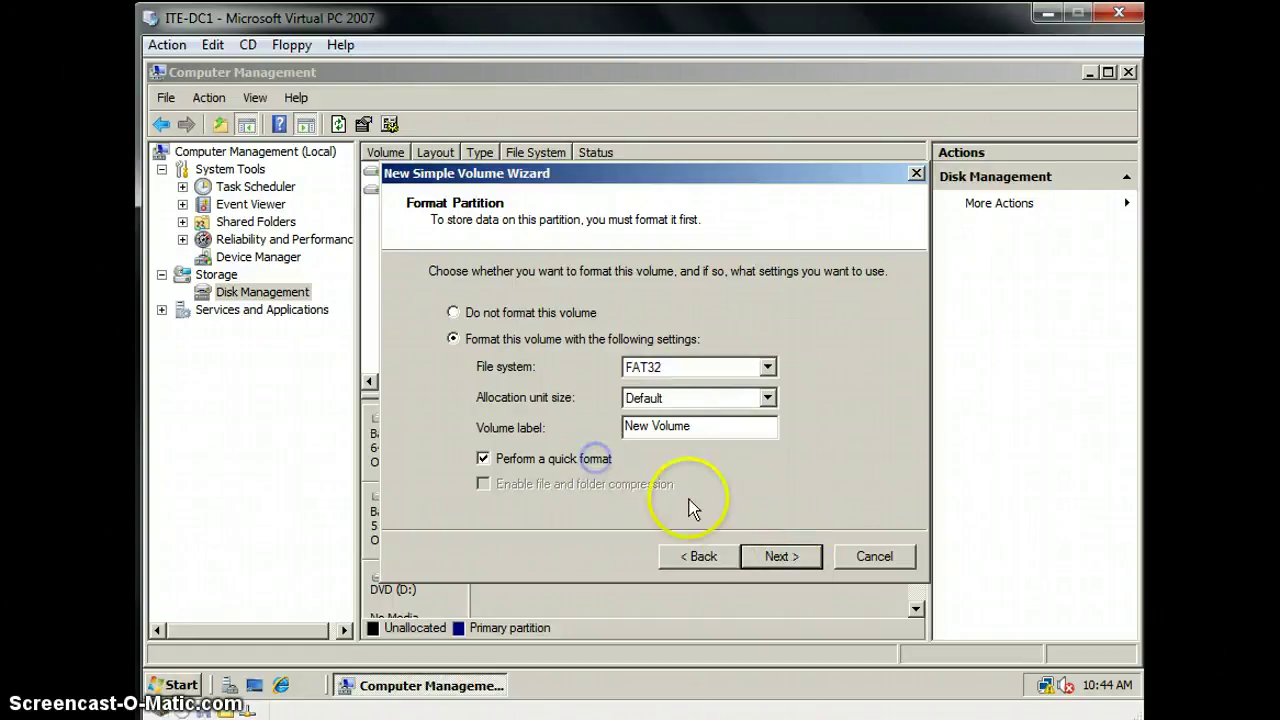
left_click(776, 557)
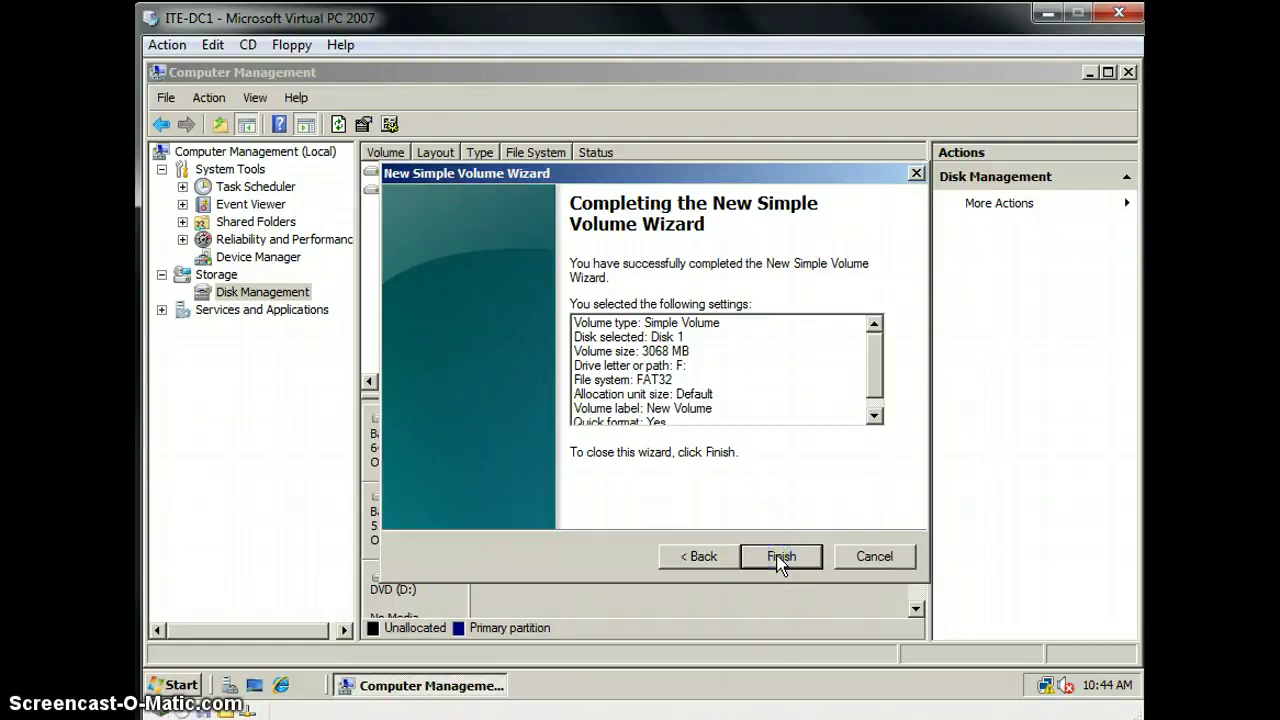
left_click(780, 557)
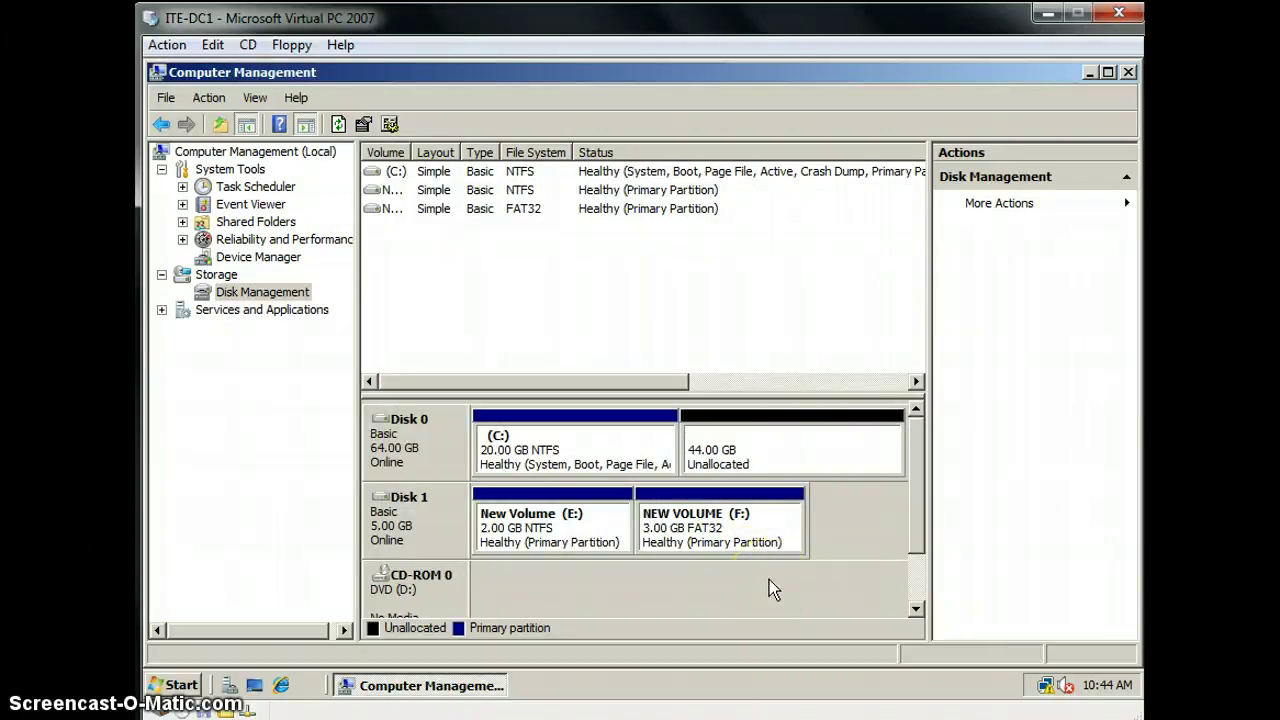
left_click(1128, 72)
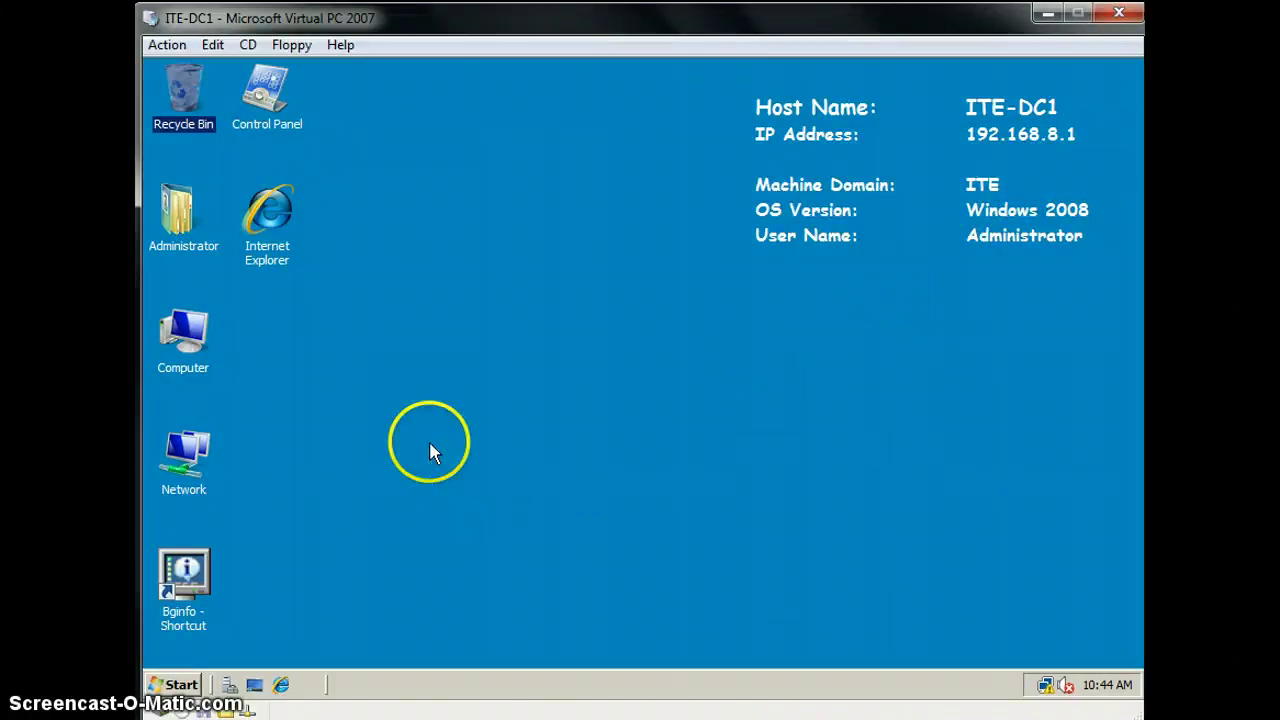
Create a folder named TEST in the root of Local Disk (C:).
double_click(188, 372)
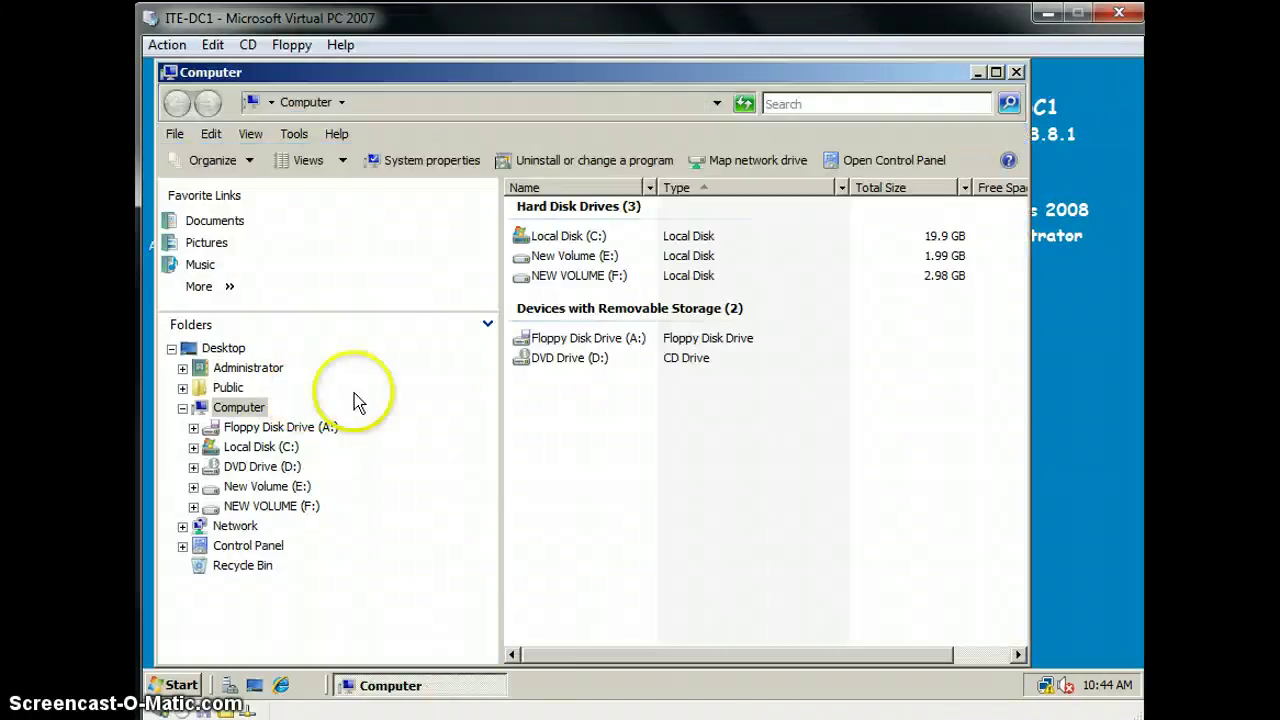
double_click(565, 236)
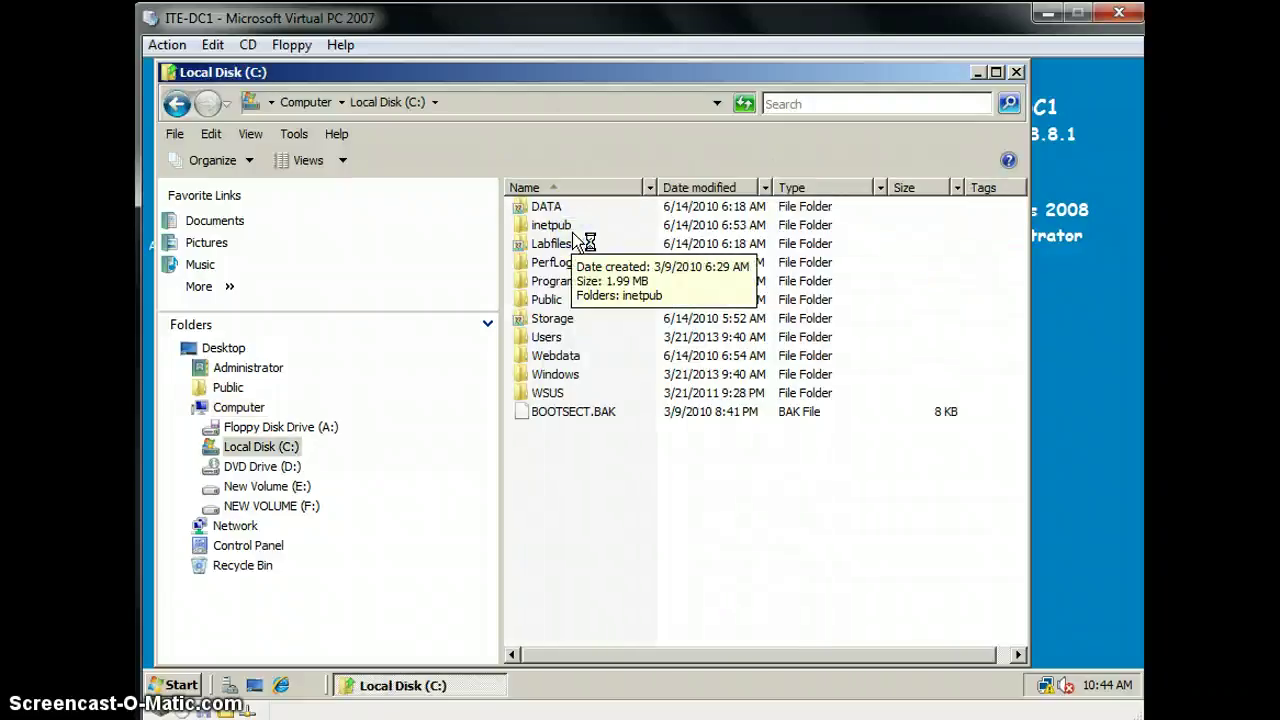
right_click(646, 454)
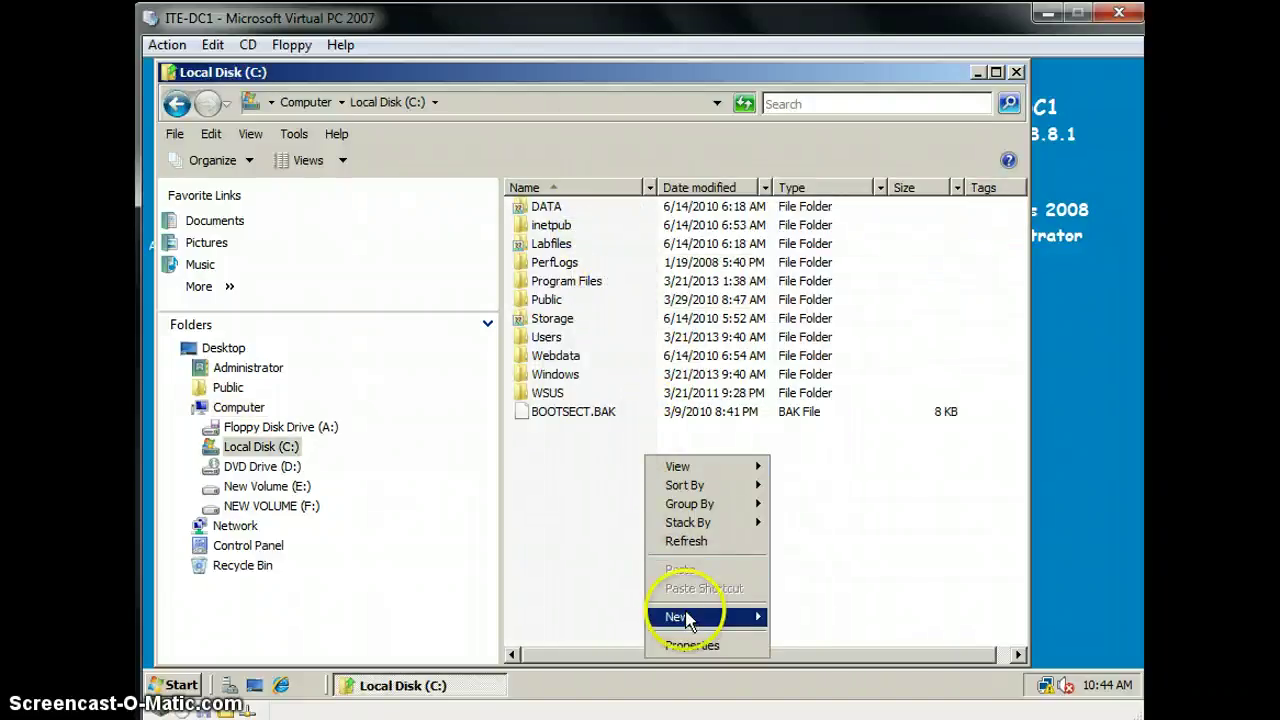
mouse_move(688, 620)
left_click(815, 467)
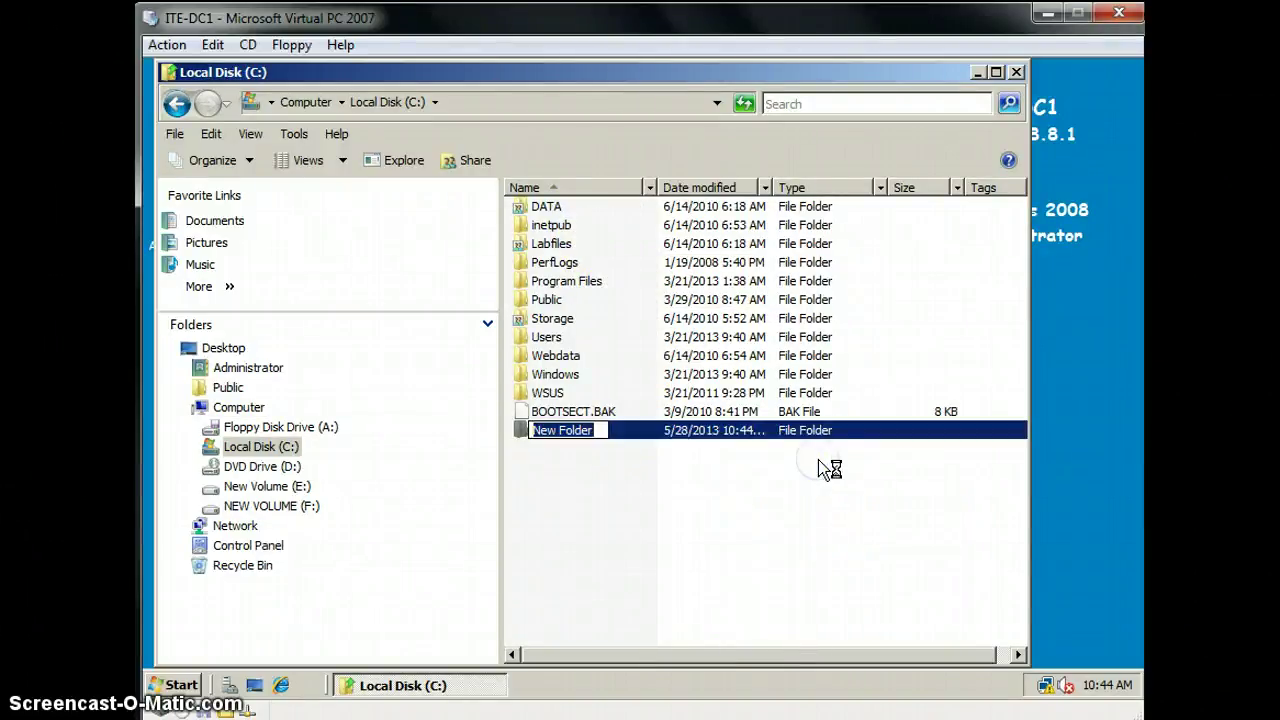
type("TEST")
key("Return")
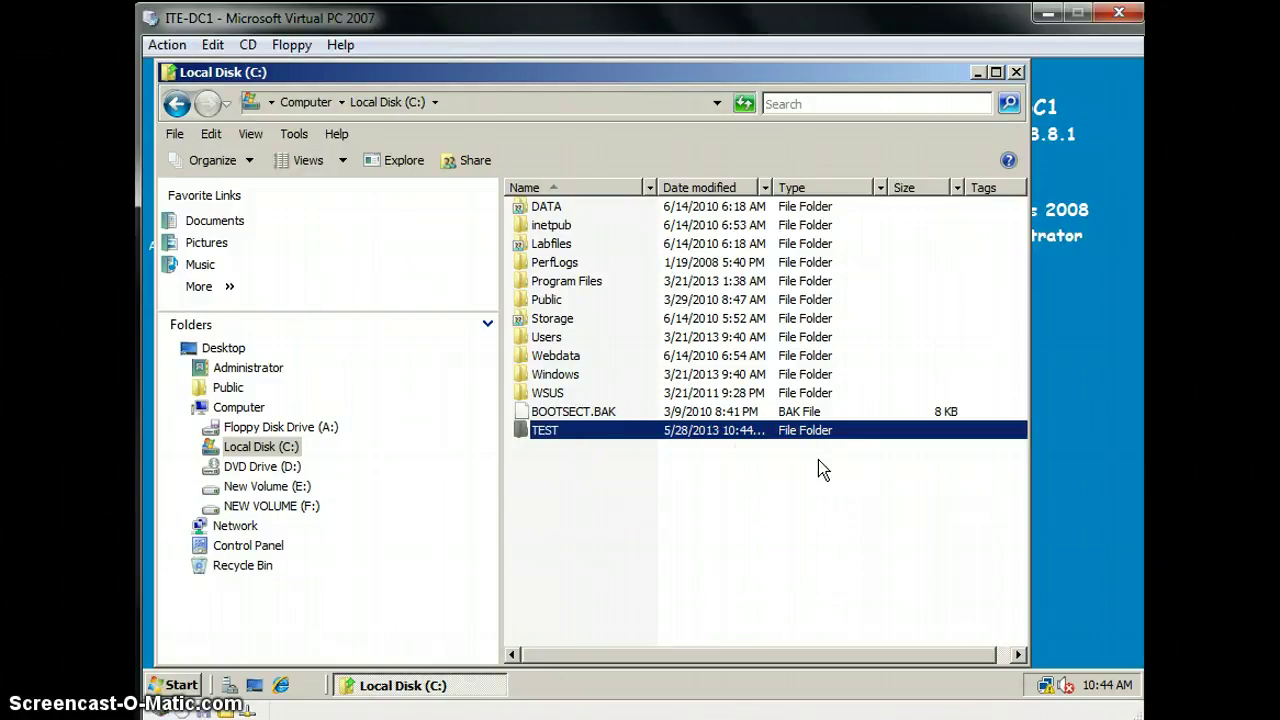
Add the DL_Public group to the TEST folder's security permissions.
right_click(563, 430)
left_click(617, 418)
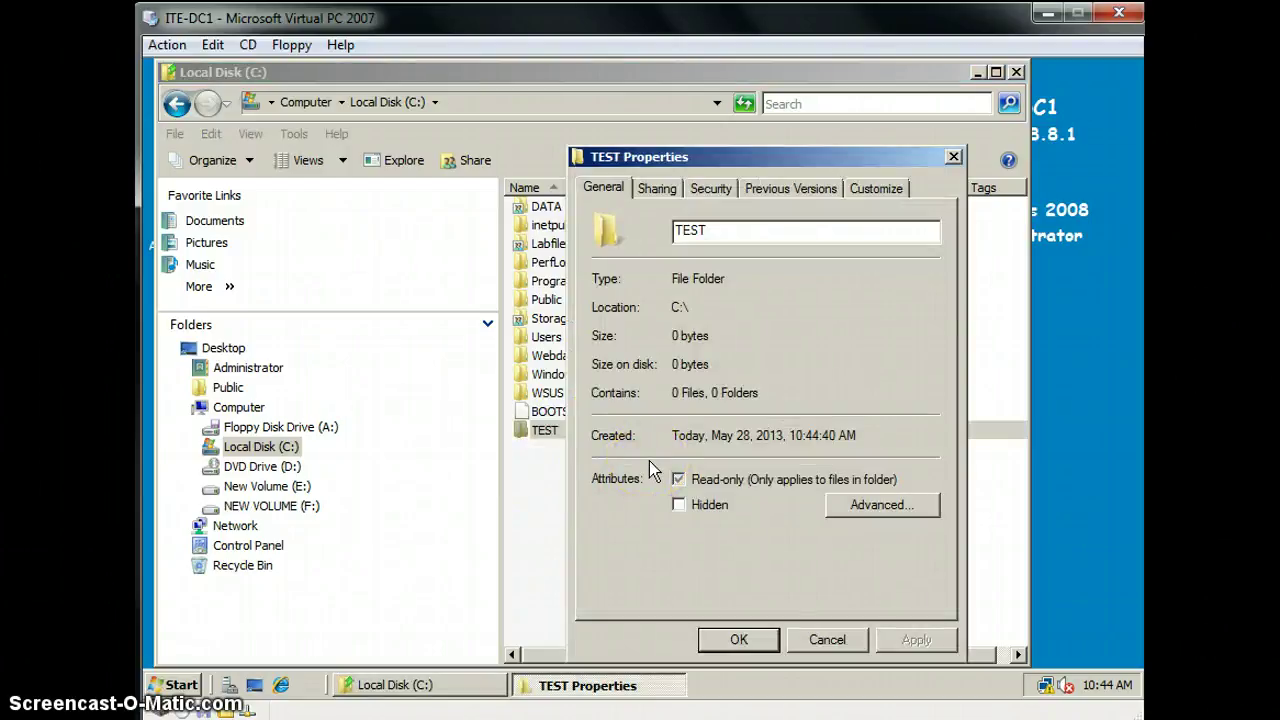
left_click(705, 188)
left_click(873, 375)
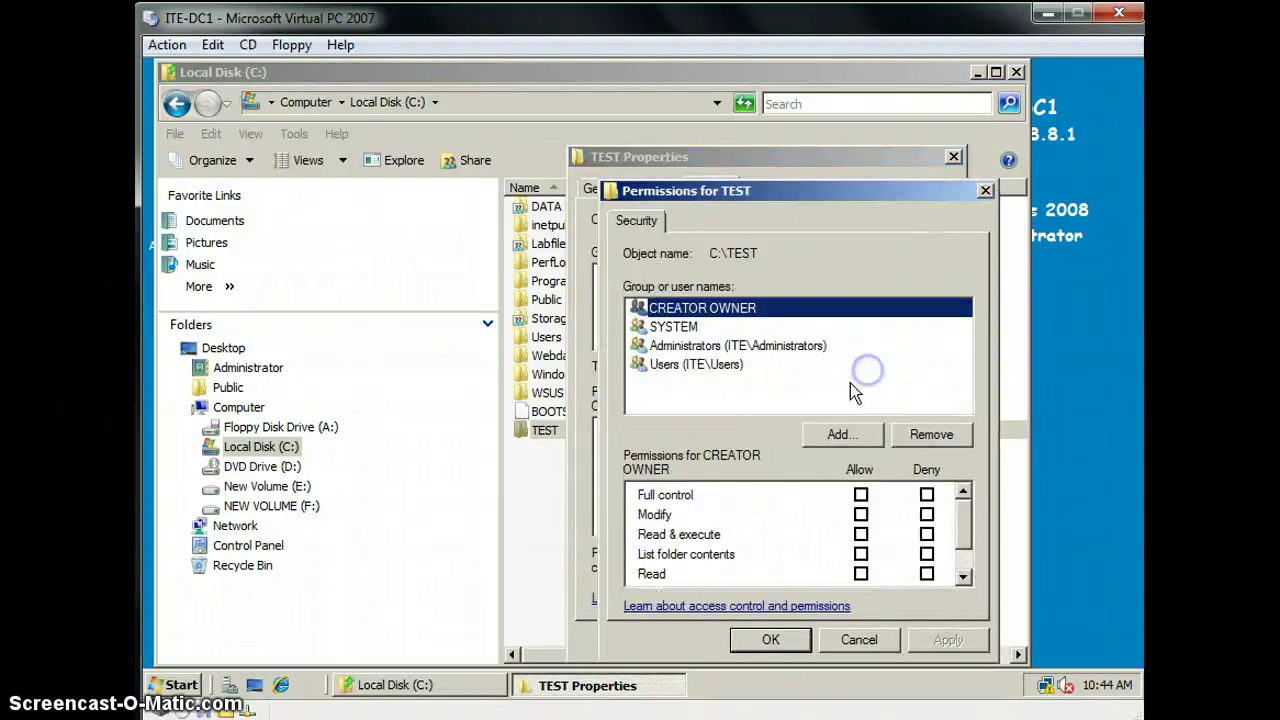
left_click(838, 436)
left_click(838, 436)
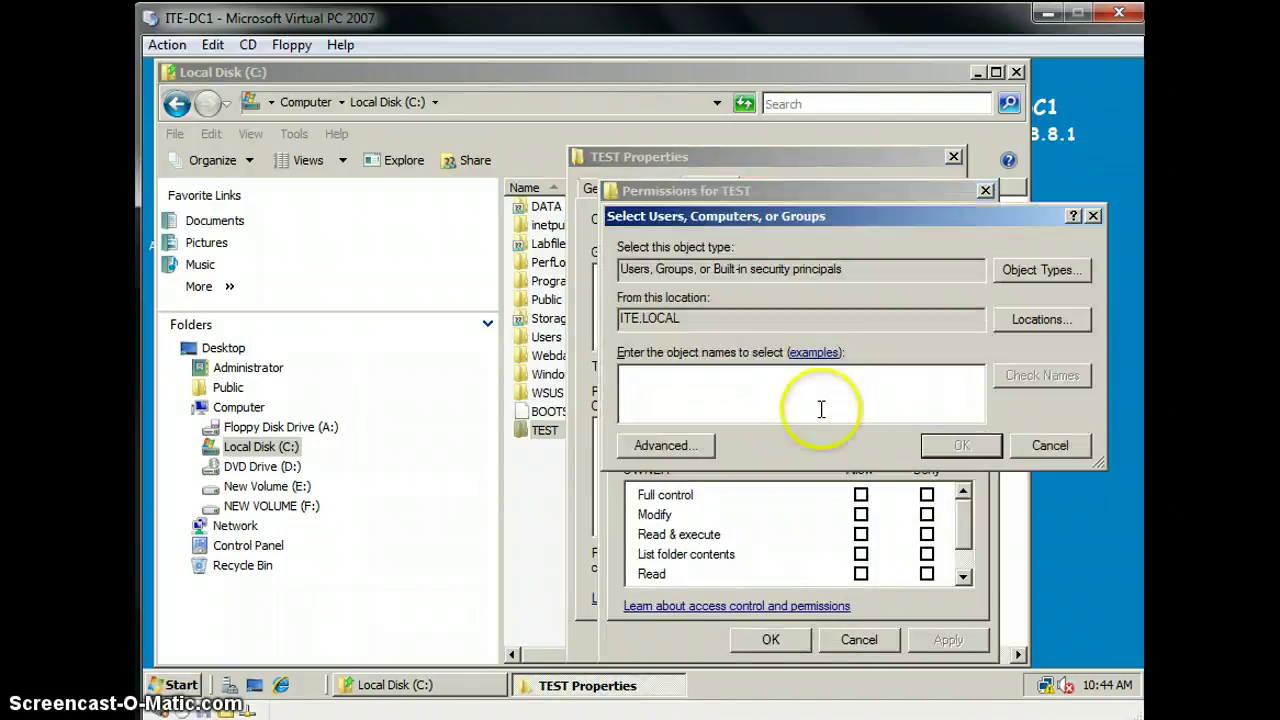
left_click(803, 375)
type("DL")
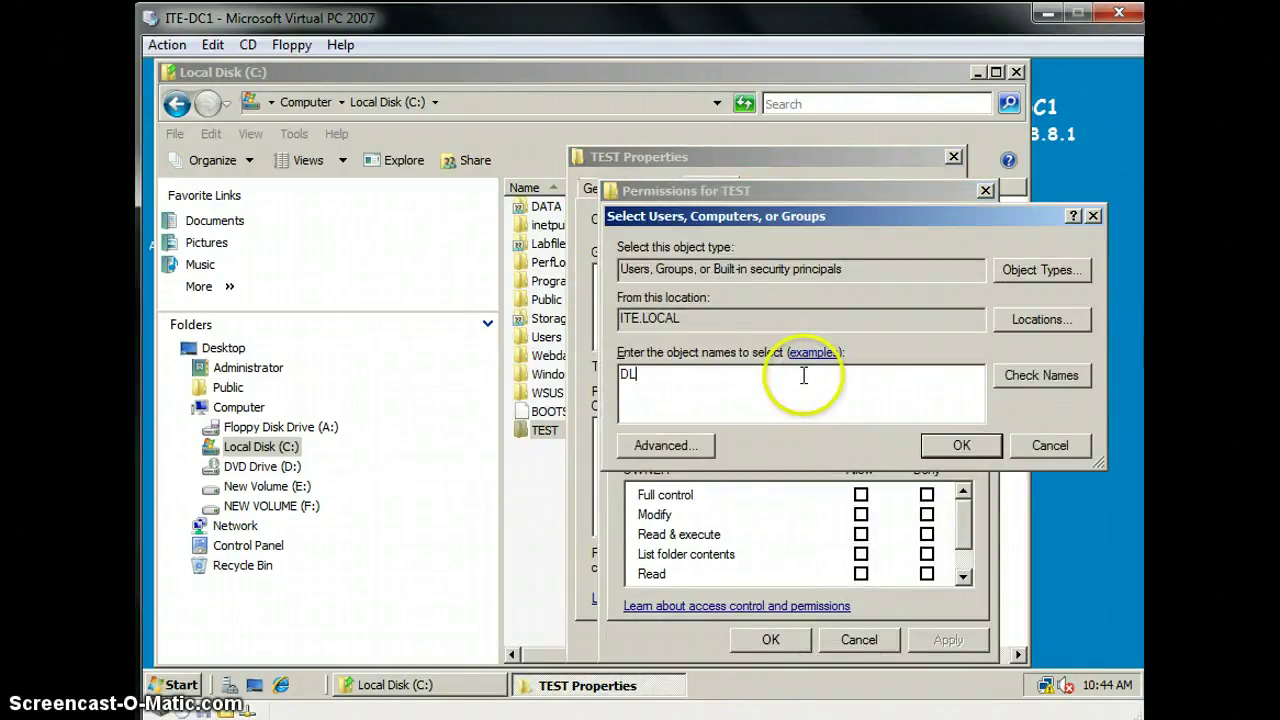
type("_")
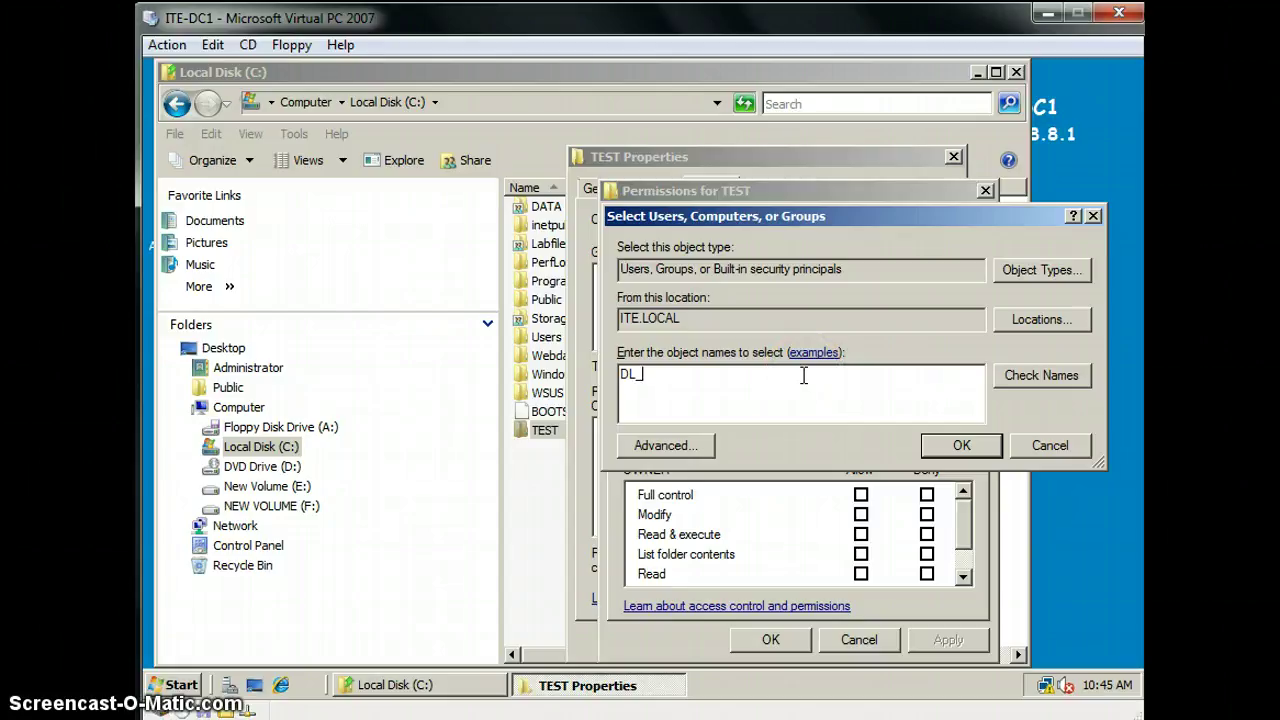
type("Public")
left_click(1012, 378)
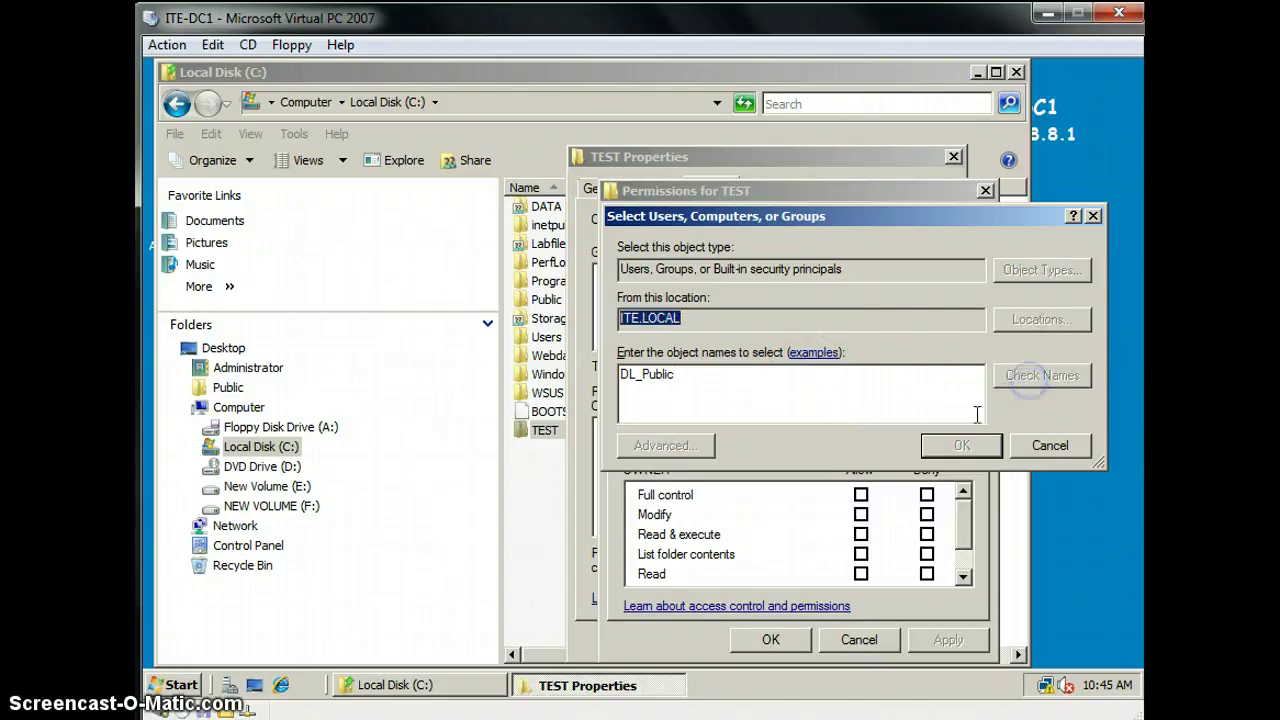
left_click(962, 445)
left_click(962, 447)
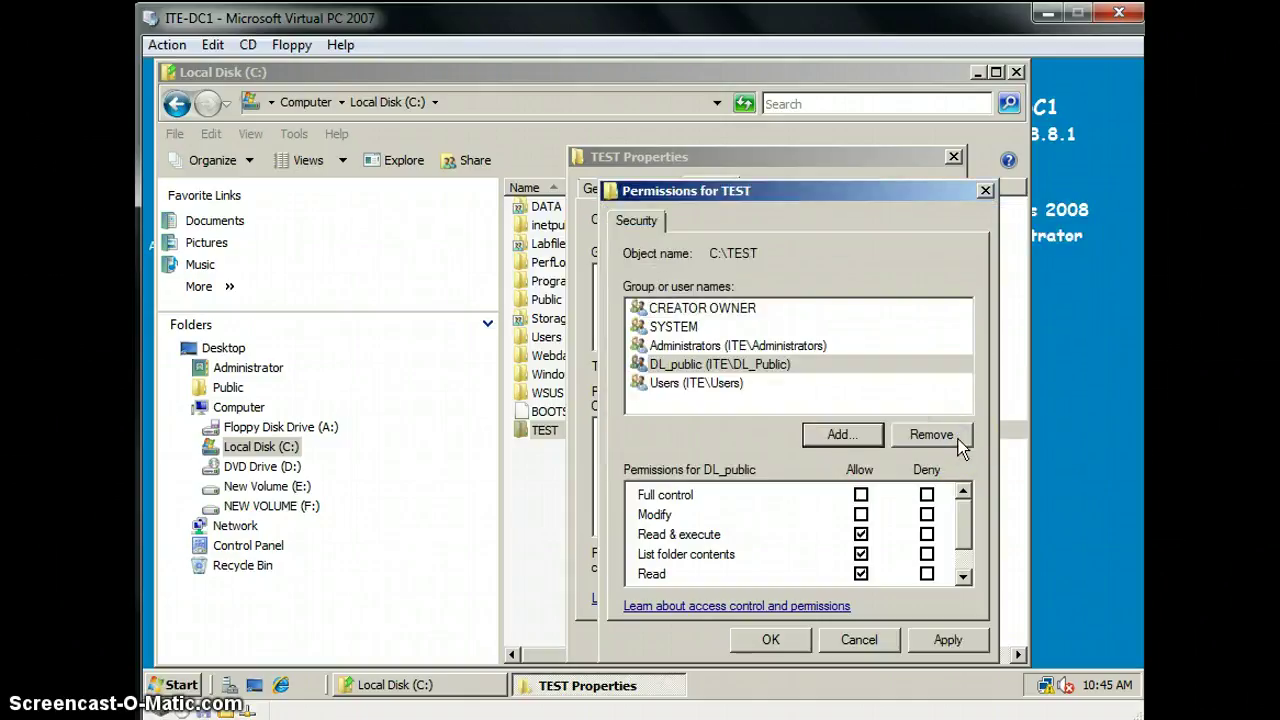
Allow DL_Public the Write permission on TEST, apply the change, and close the folder's properties.
left_click(829, 366)
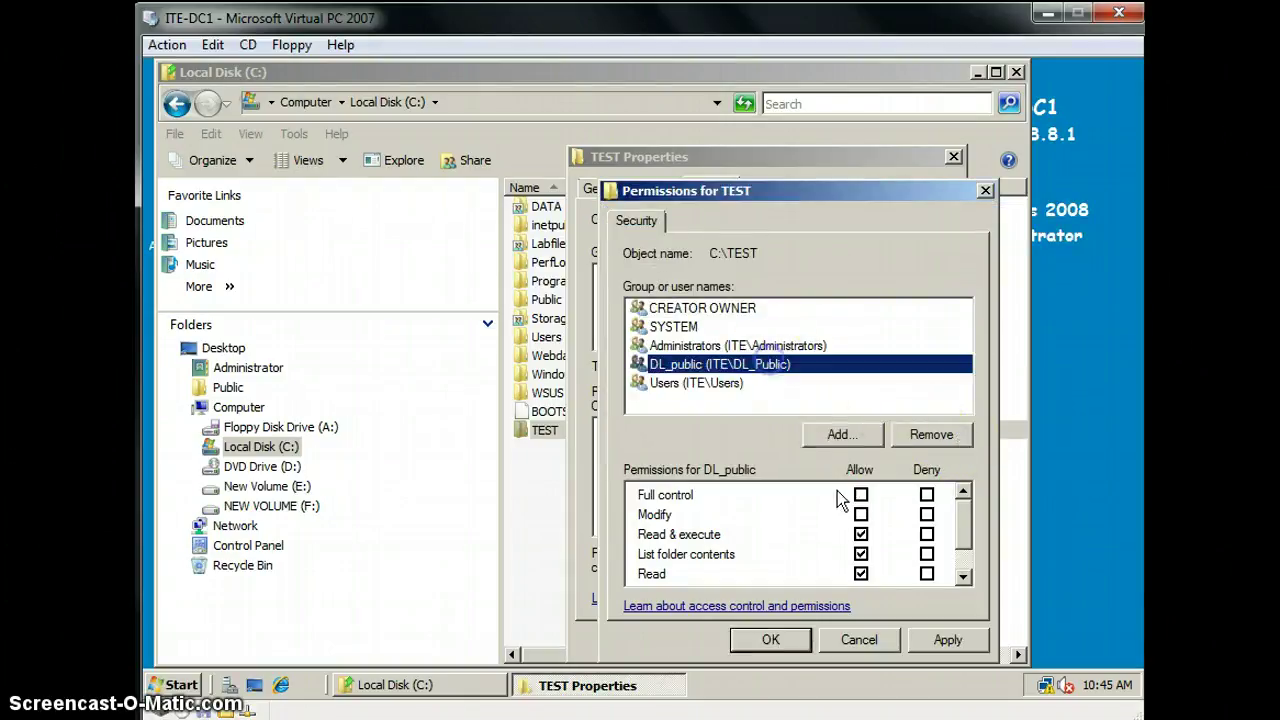
left_click(861, 554)
left_click_drag(963, 529, 908, 560)
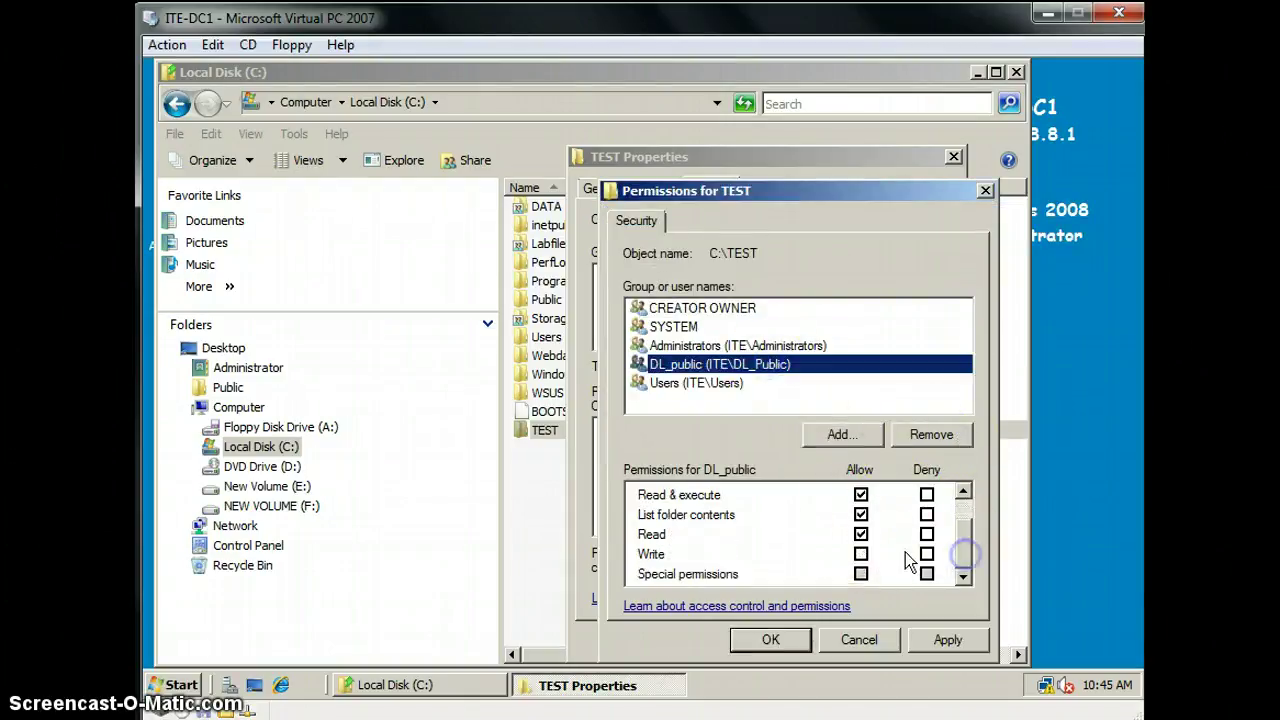
left_click(861, 554)
left_click(946, 639)
left_click(770, 639)
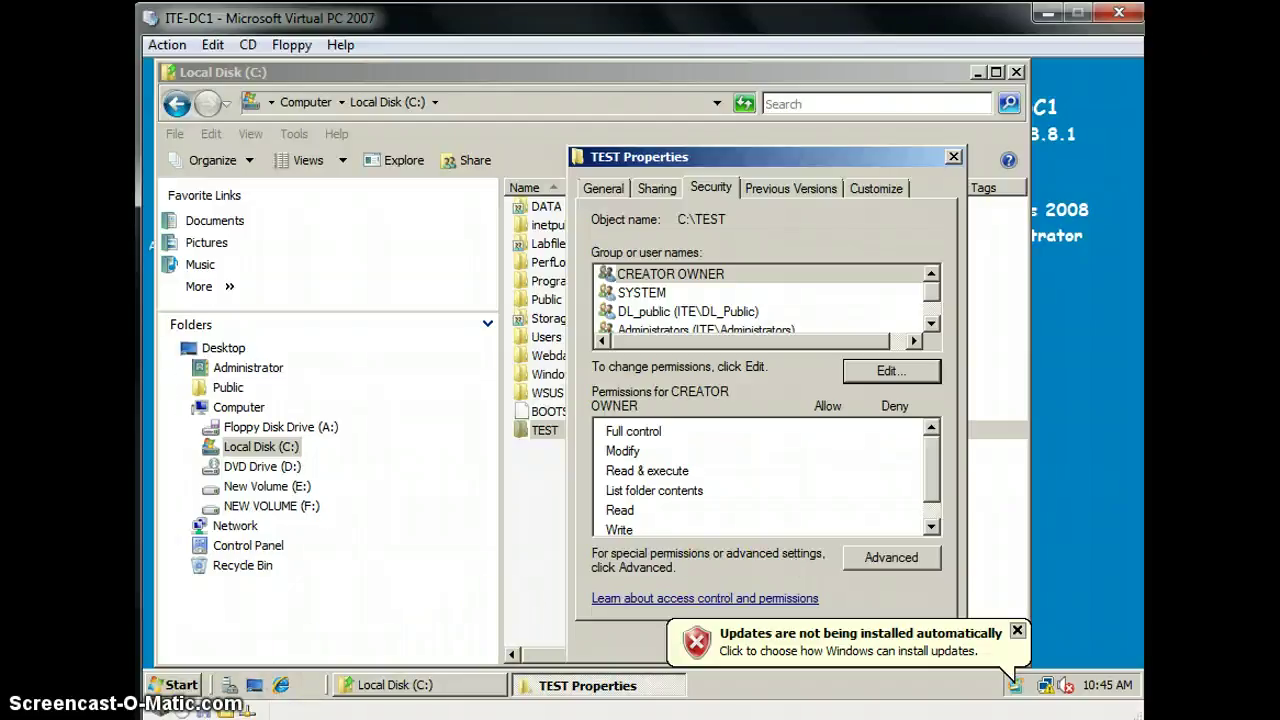
left_click(953, 157)
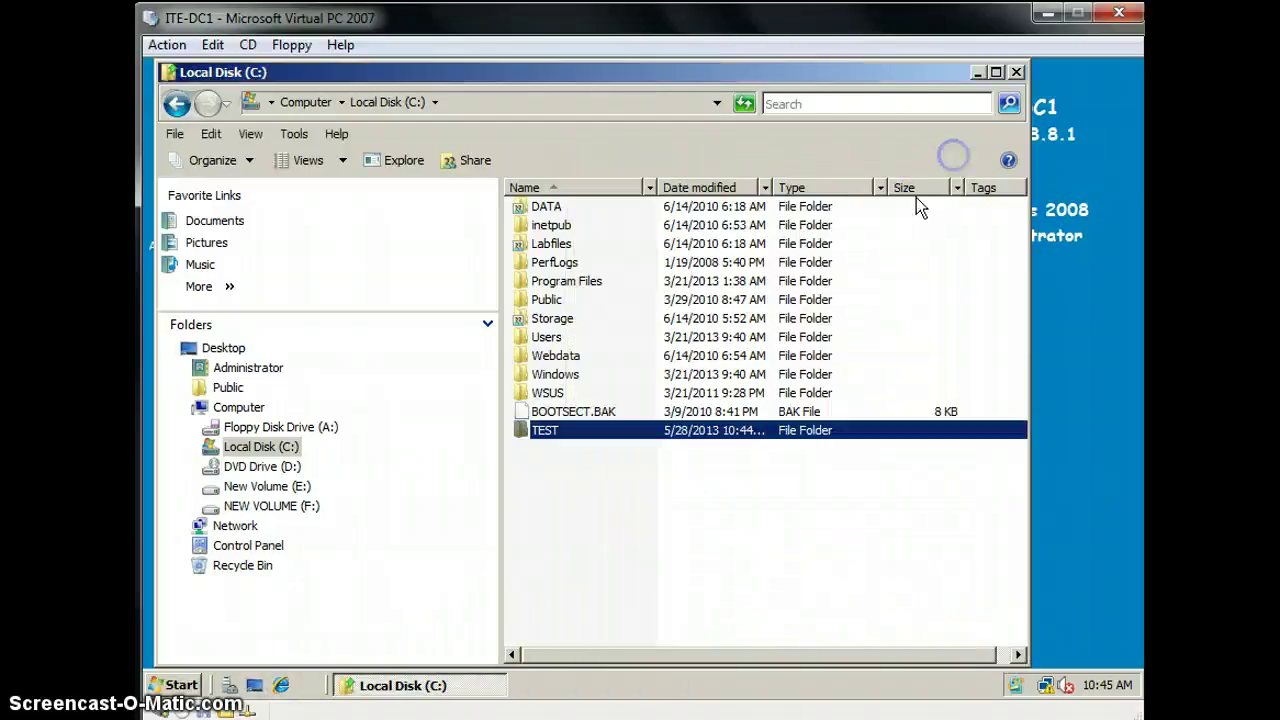
Open the TEST folder and create a subfolder named MOVE2c in it.
double_click(752, 438)
right_click(705, 330)
mouse_move(752, 536)
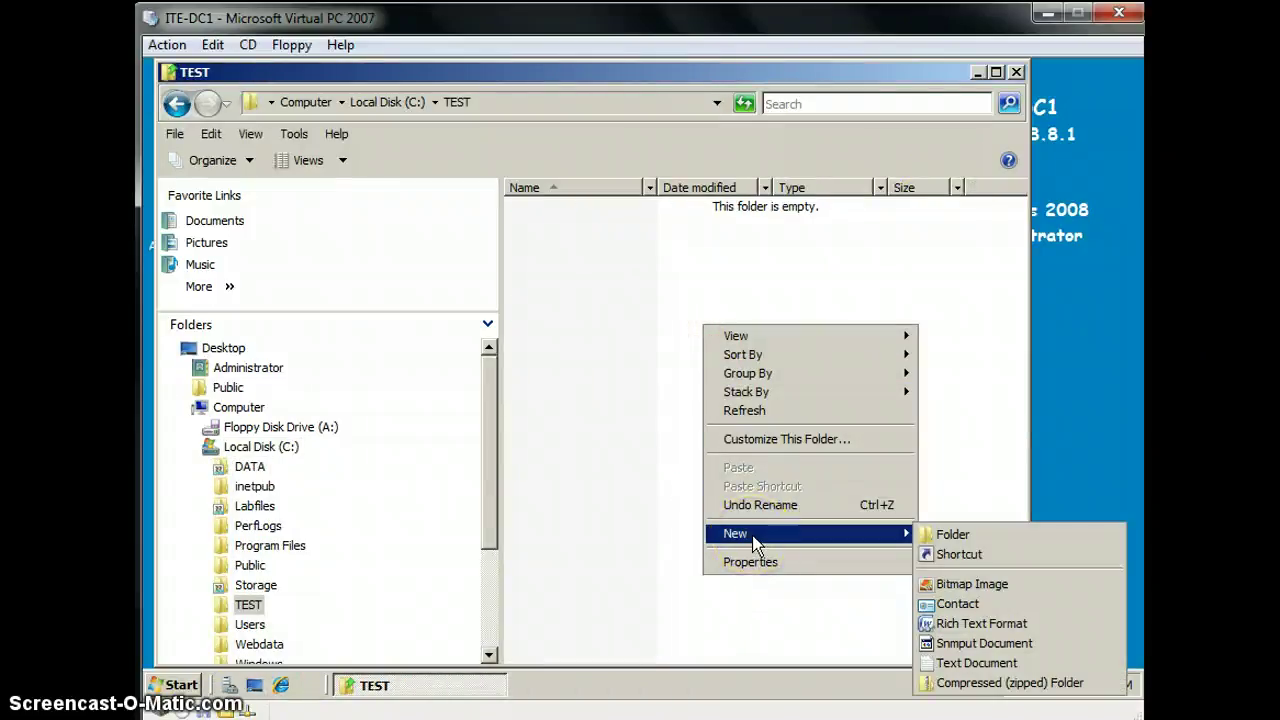
left_click(950, 534)
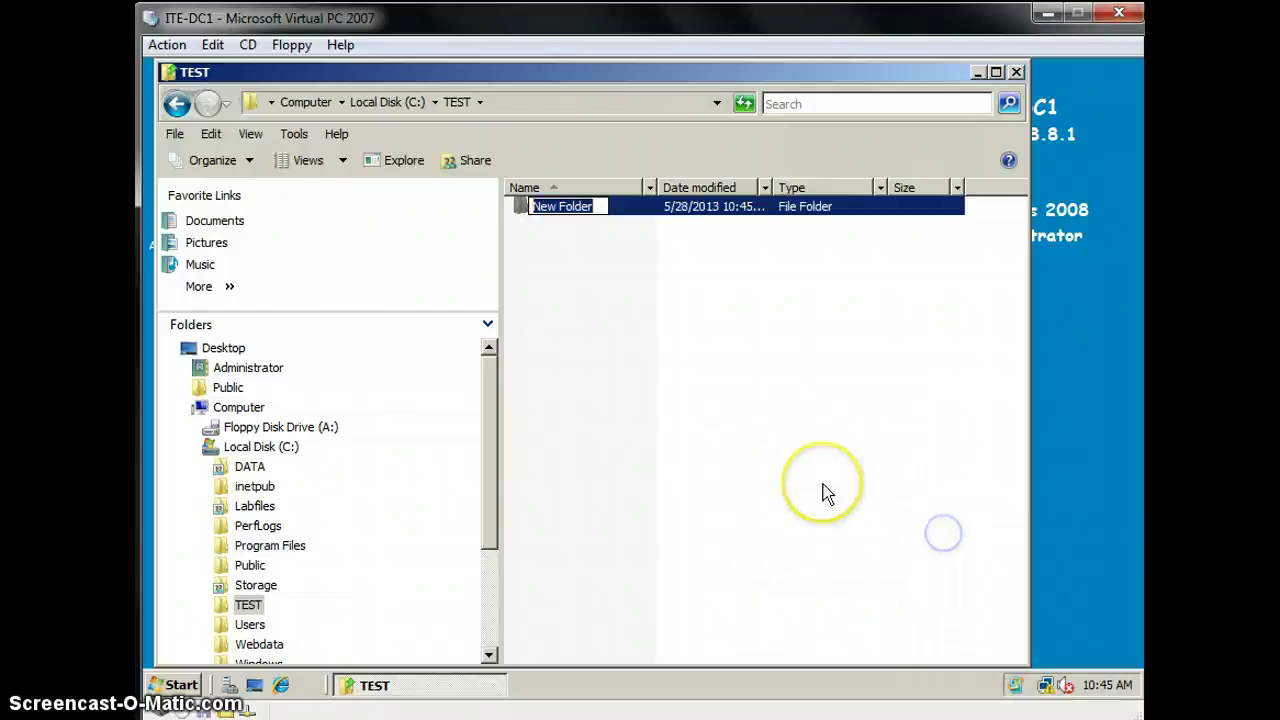
type("MO")
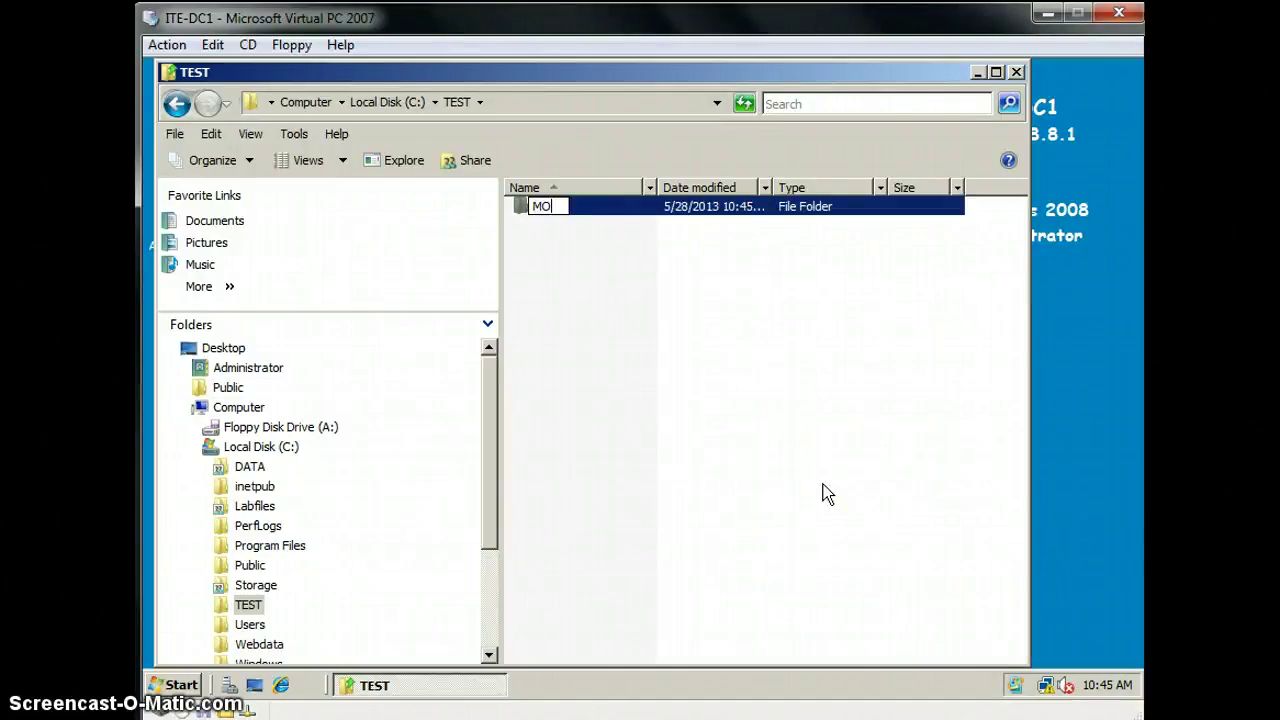
type("VE2c")
Create three more subfolders with default names inside TEST.
right_click(823, 490)
mouse_move(857, 450)
left_click(649, 441)
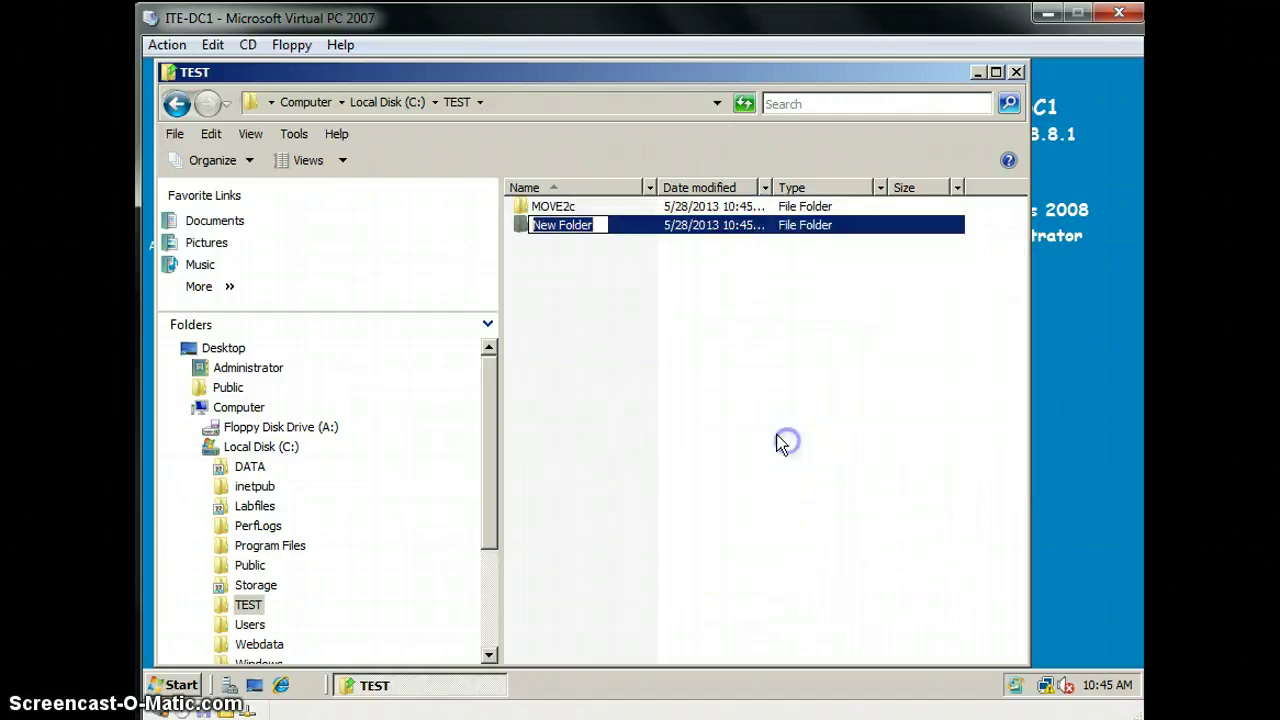
right_click(766, 426)
mouse_move(790, 398)
left_click(600, 387)
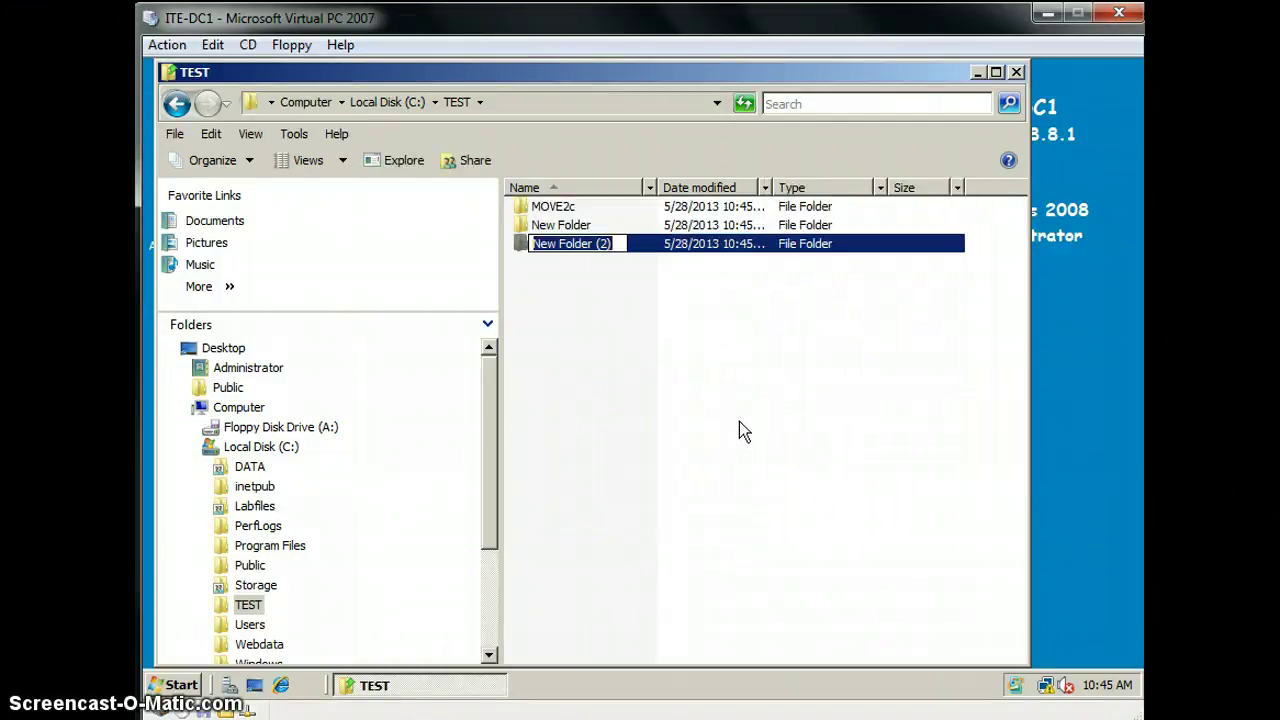
right_click(740, 423)
mouse_move(771, 382)
left_click(704, 378)
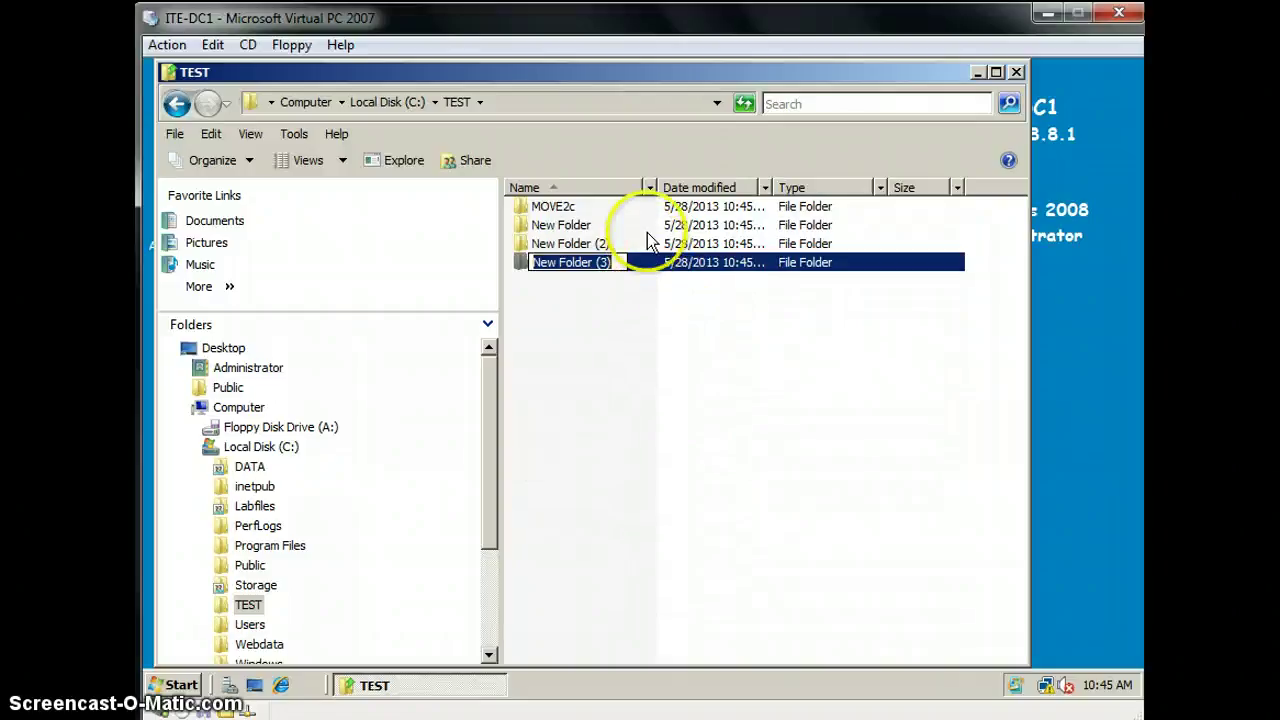
Rename the first default-named folder in TEST as COPY2c.
right_click(648, 226)
left_click(690, 446)
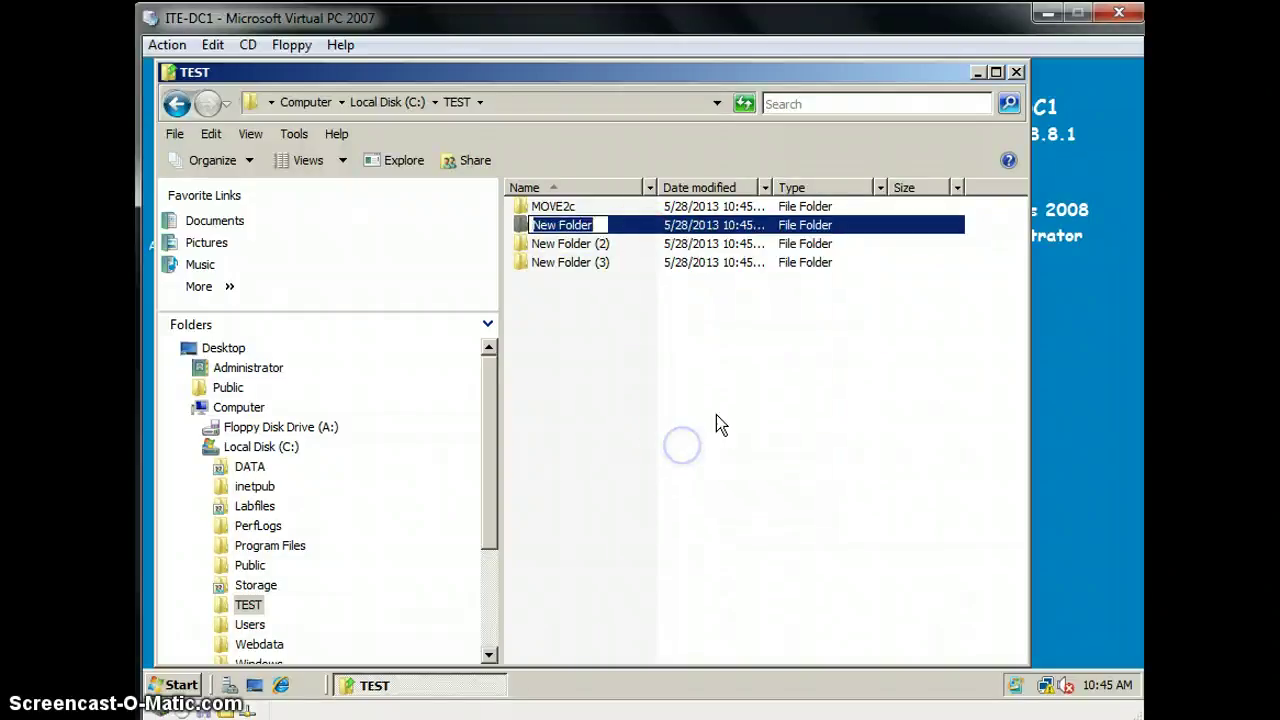
type("COP")
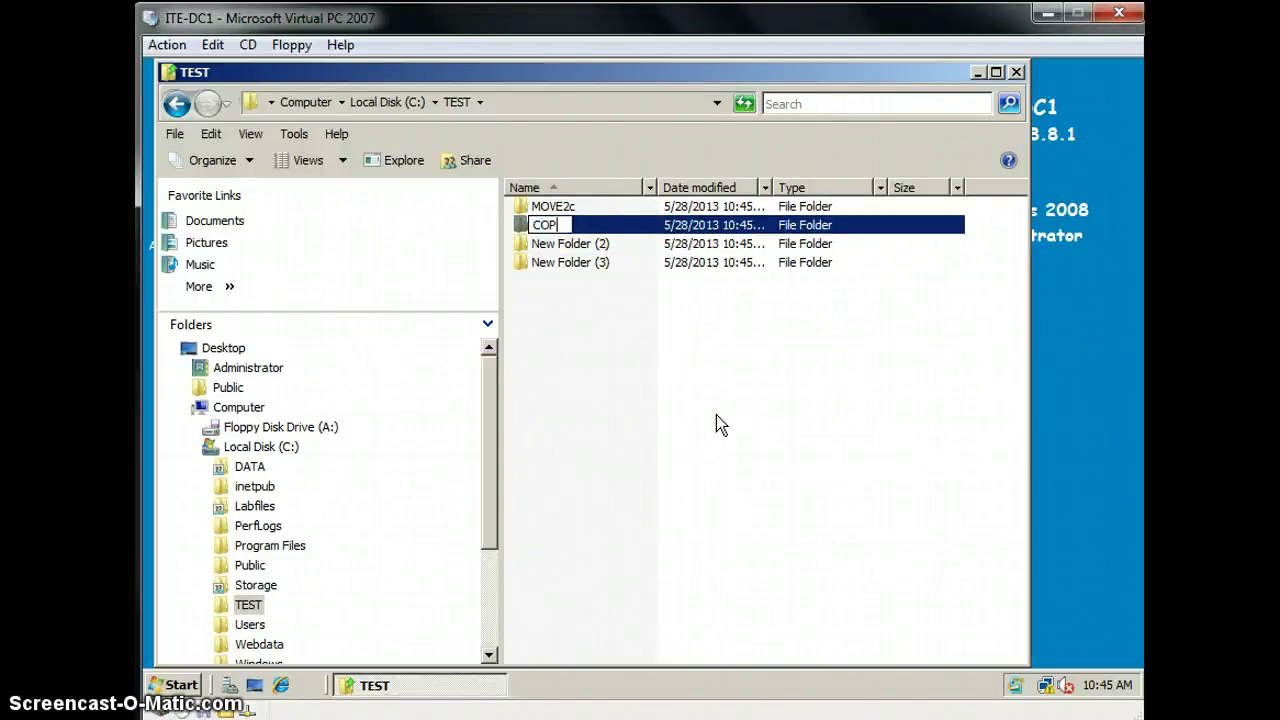
type("Y@")
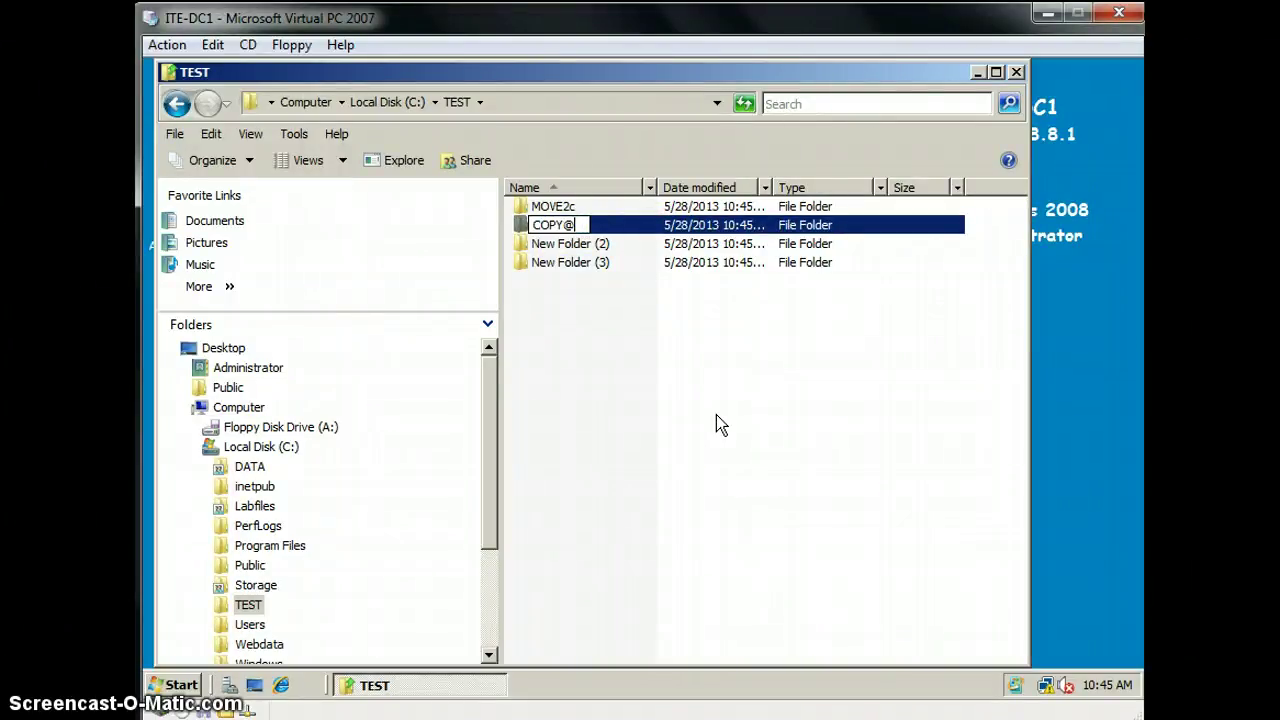
key("BackSpace")
type("2C")
key("BackSpace")
type("c")
left_click(716, 415)
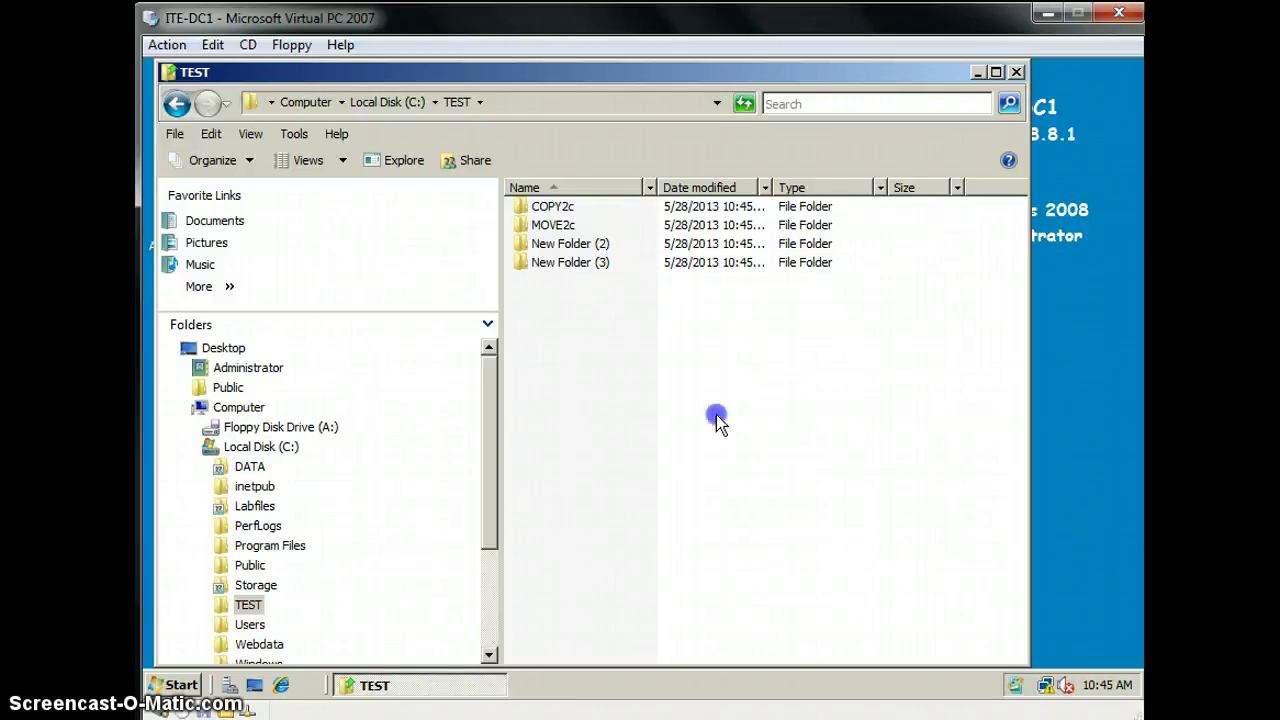
Rename New Folder (2) in TEST as MOVE2e.
right_click(600, 245)
left_click(659, 457)
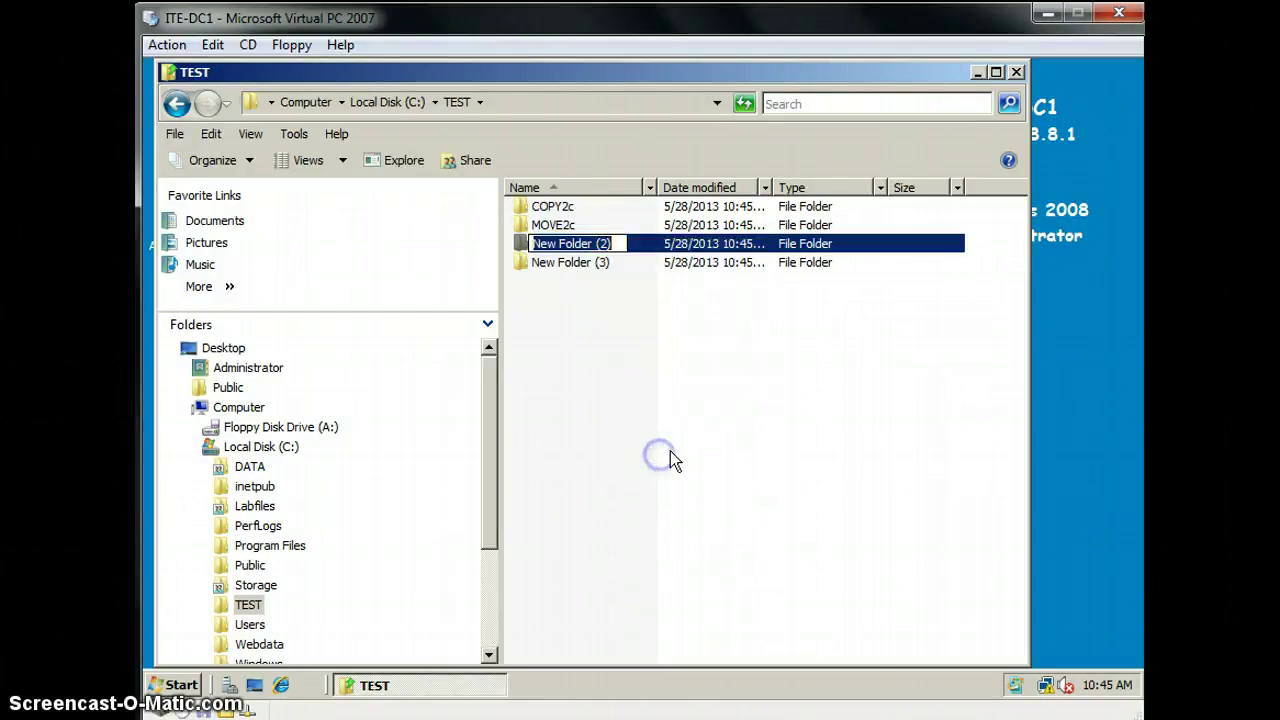
type("MO")
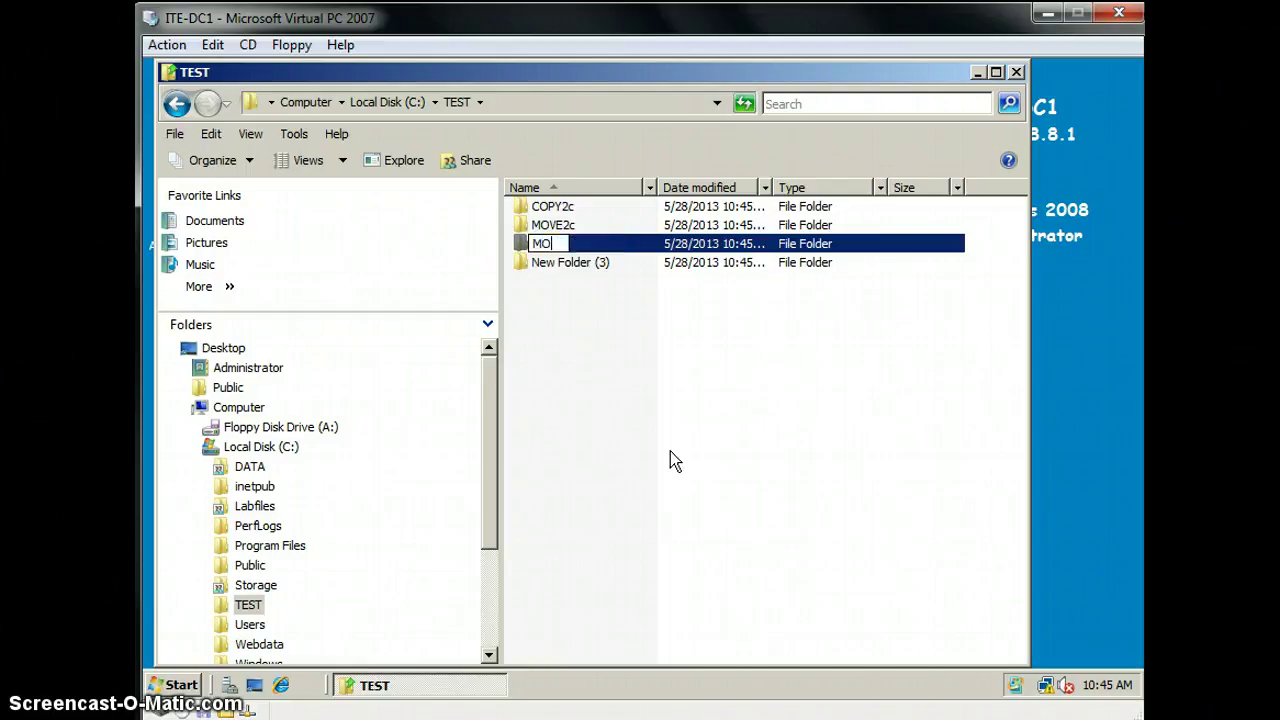
type("VE2E")
key("BackSpace")
type("e")
left_click(670, 451)
Rename New Folder (3) in TEST as MOVE2f.
right_click(648, 262)
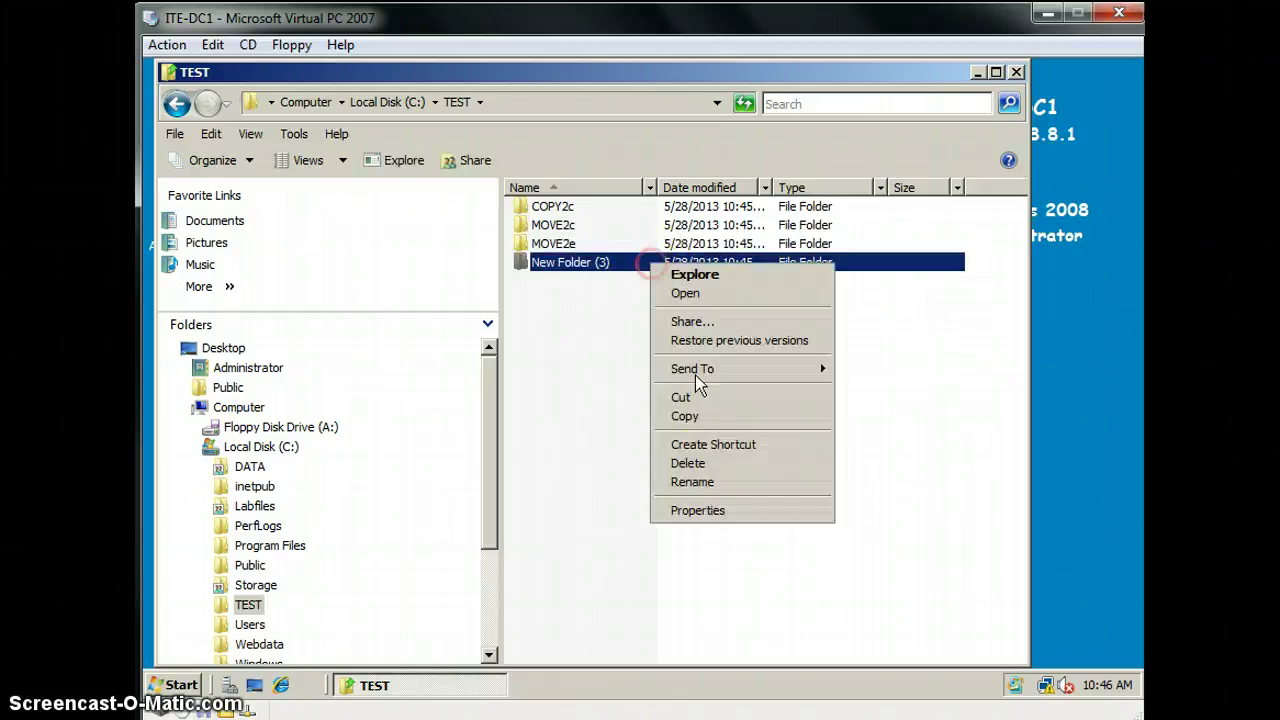
left_click(700, 482)
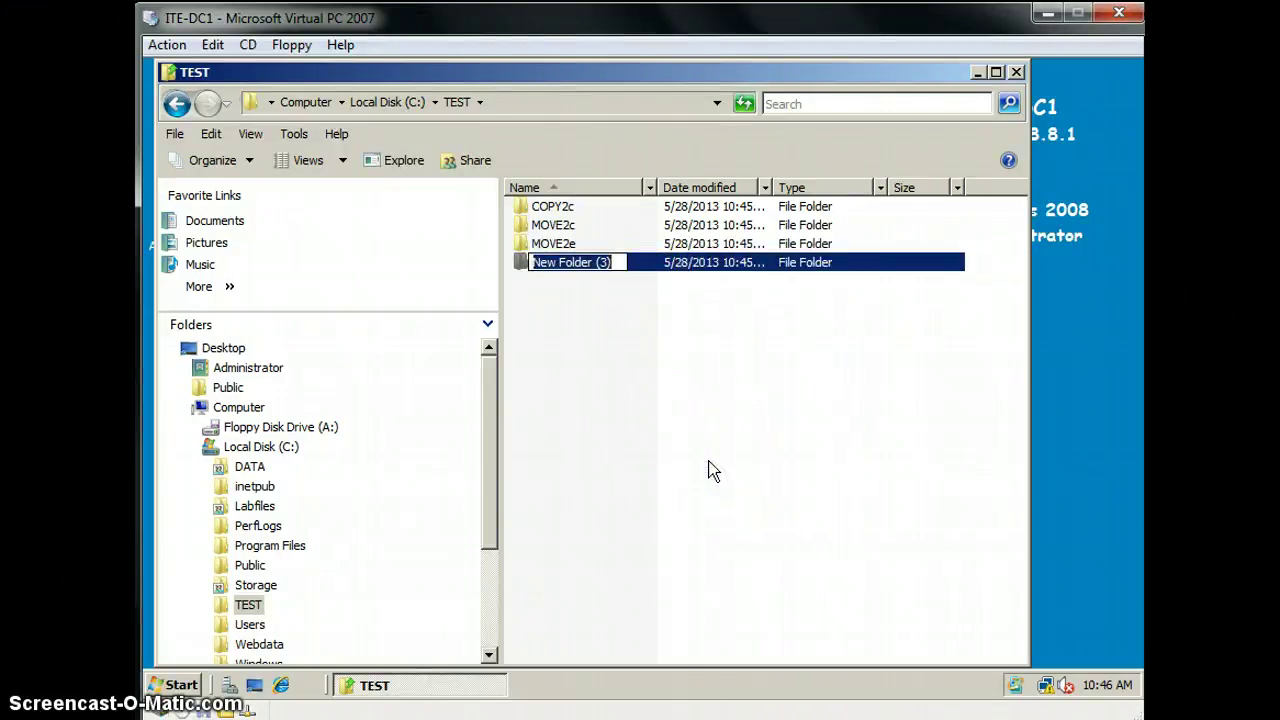
type("MOV")
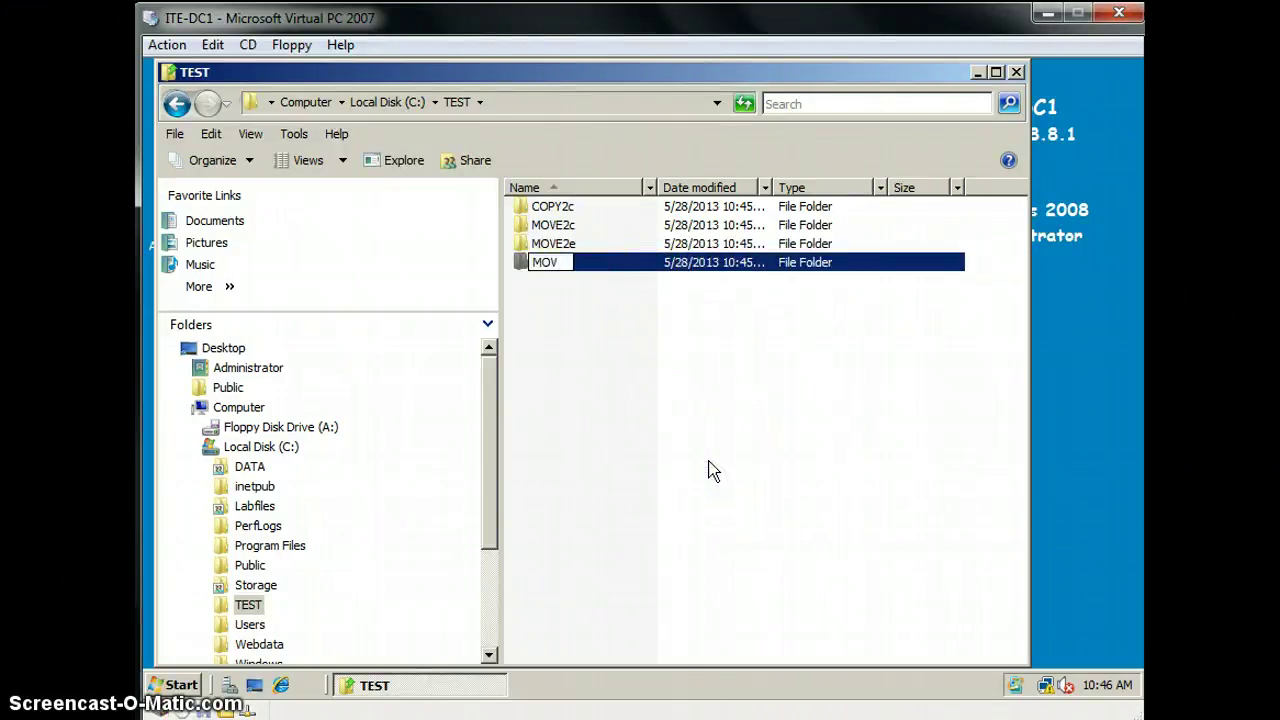
type("E2f")
left_click(708, 462)
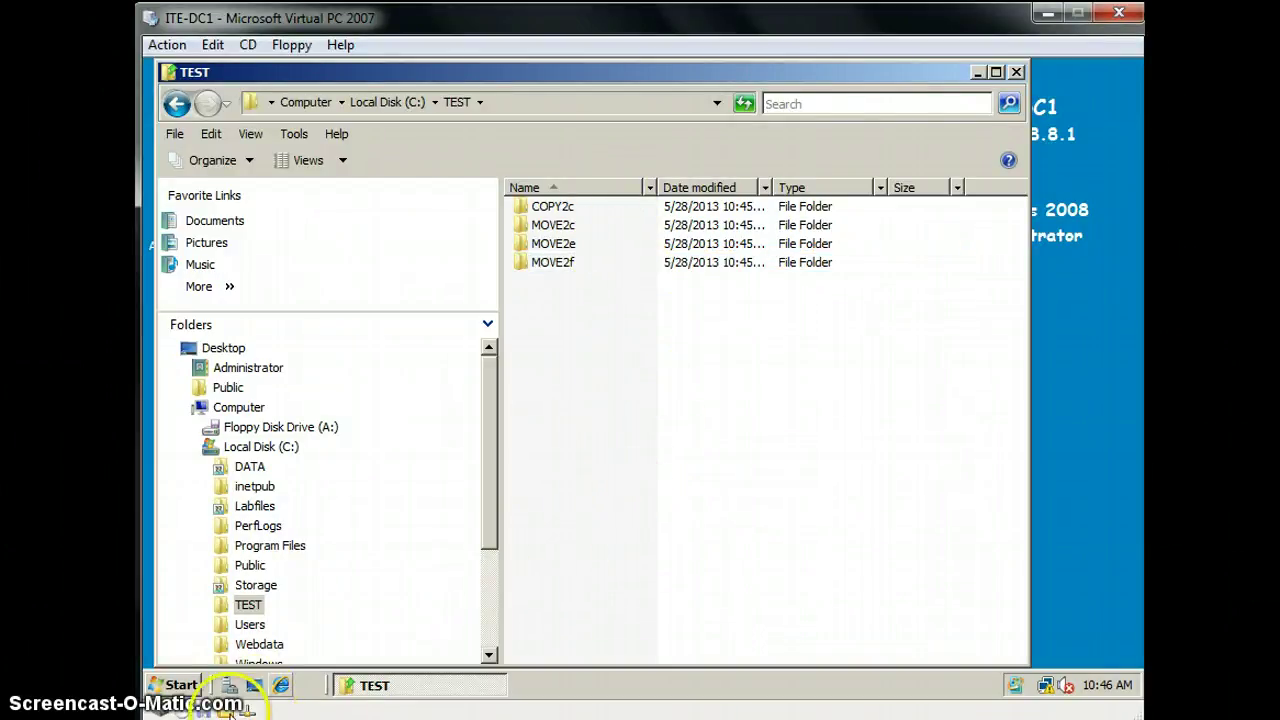
Check DL_Public's security permissions on the MOVE2c folder inside TEST, and close its properties without changes.
left_click(601, 230)
right_click(601, 235)
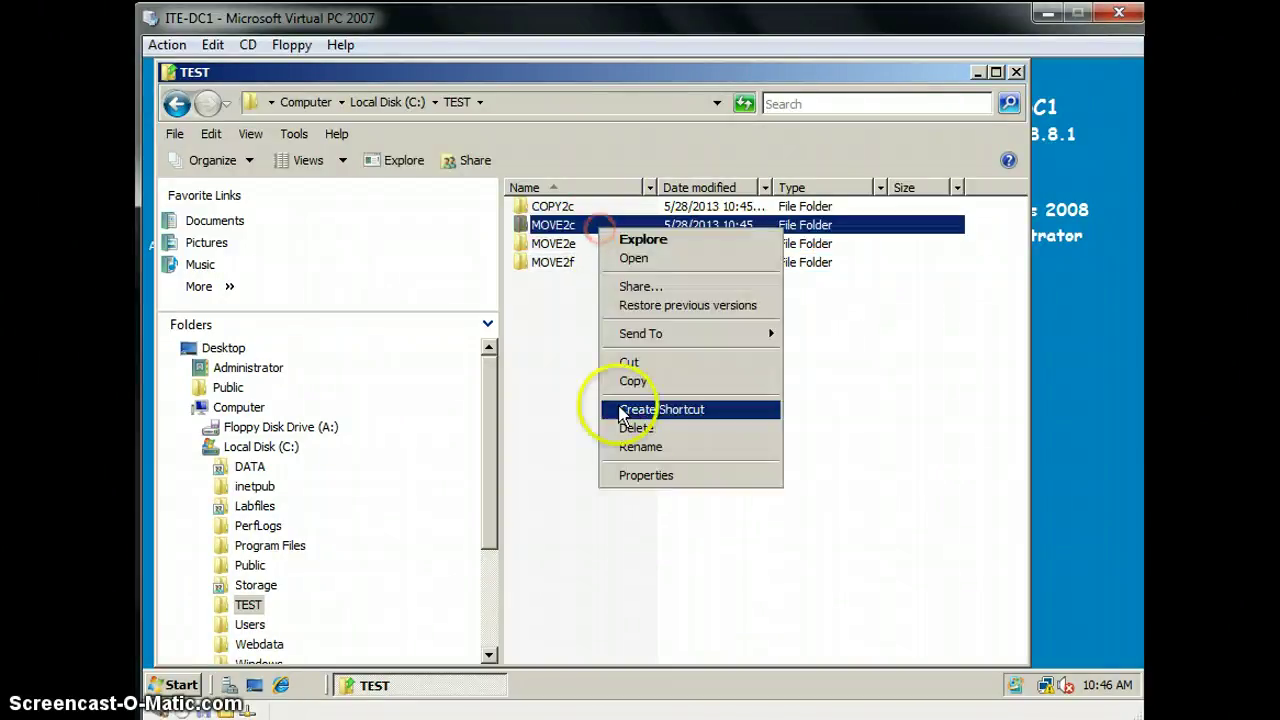
left_click(630, 474)
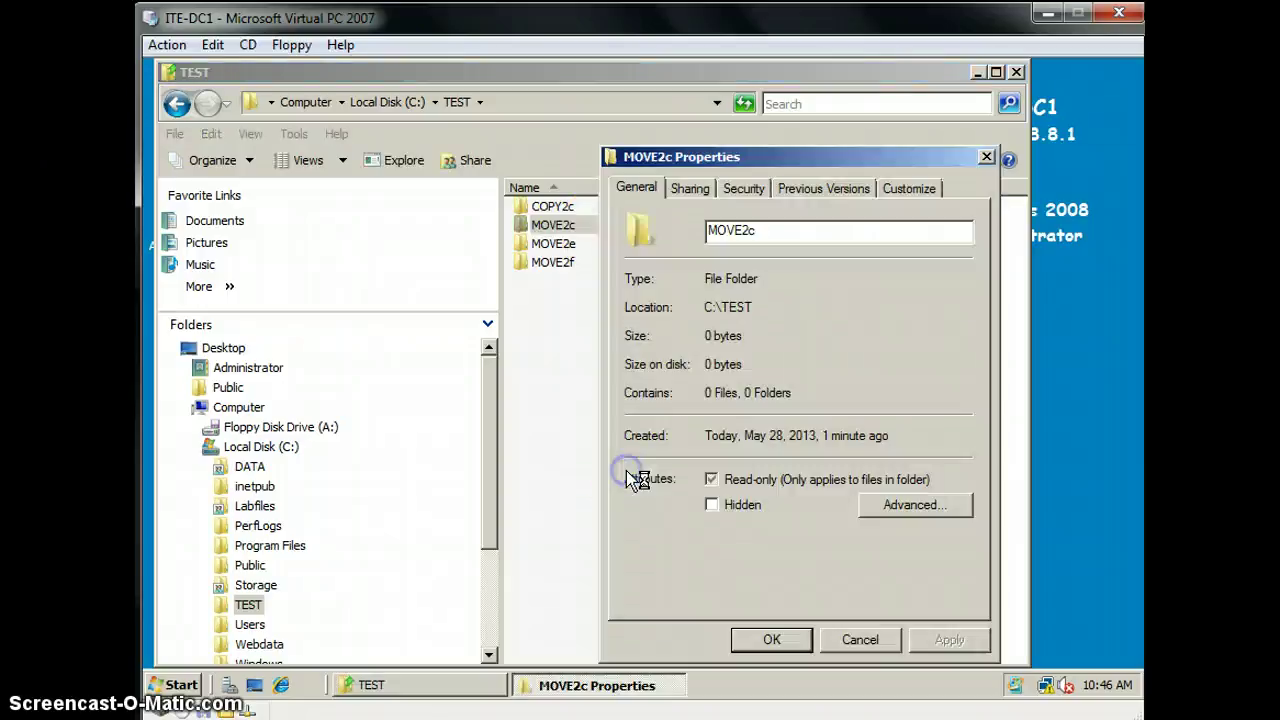
left_click(740, 190)
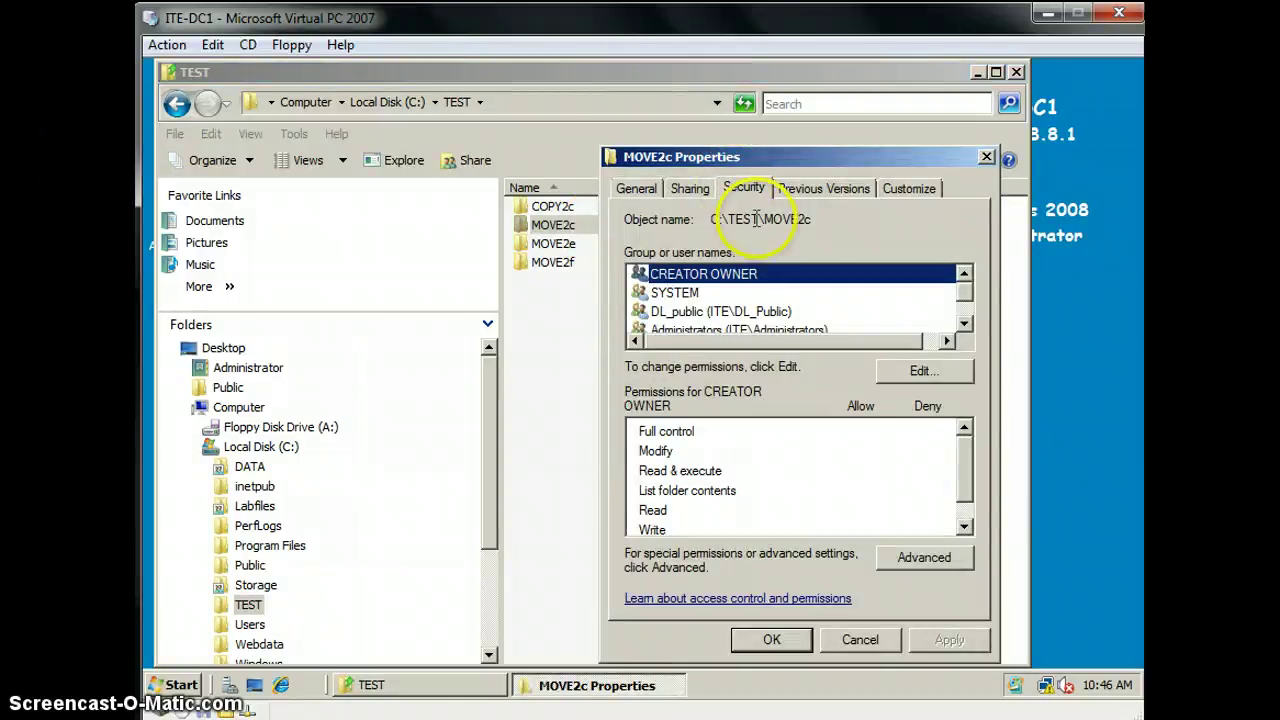
left_click(787, 312)
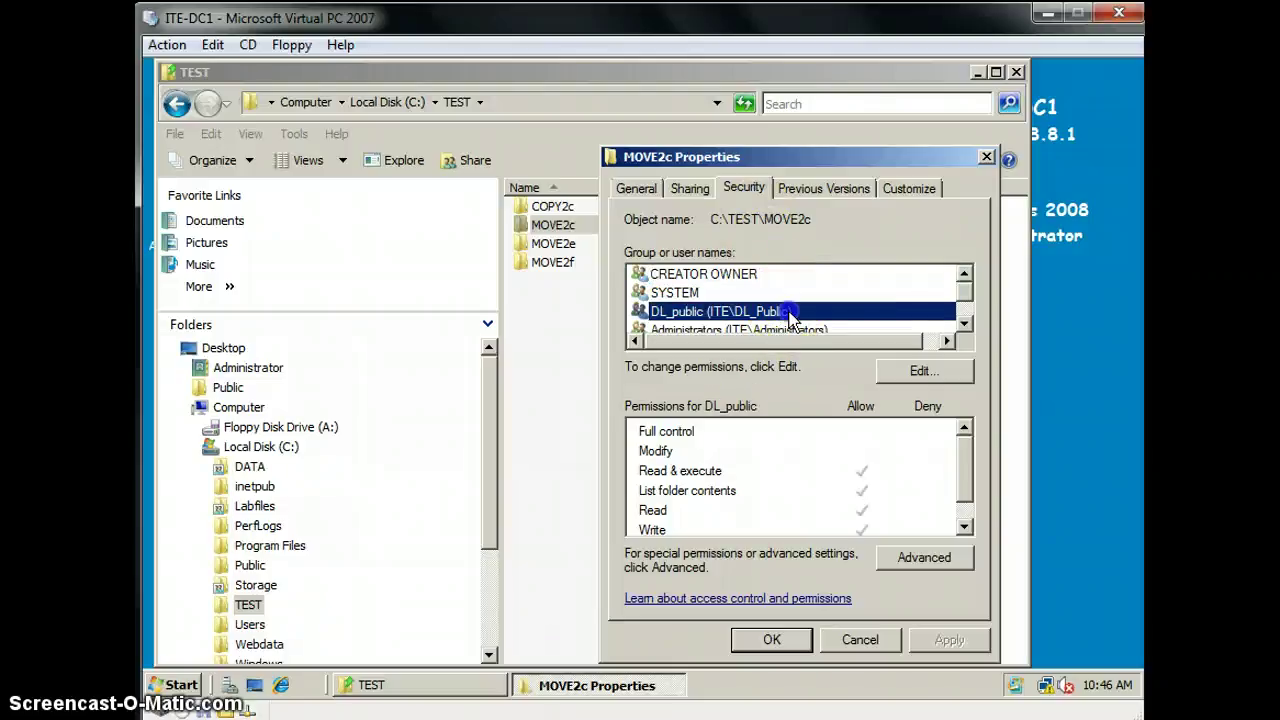
left_click_drag(968, 450, 970, 474)
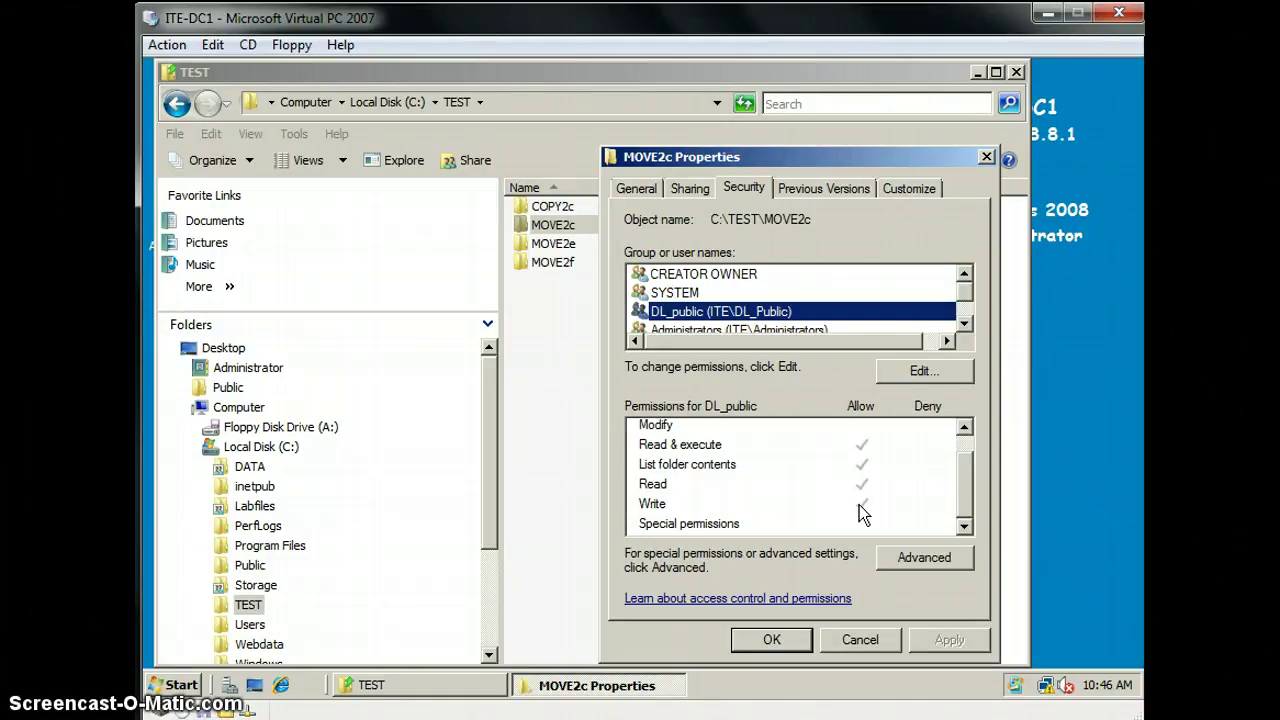
left_click(861, 637)
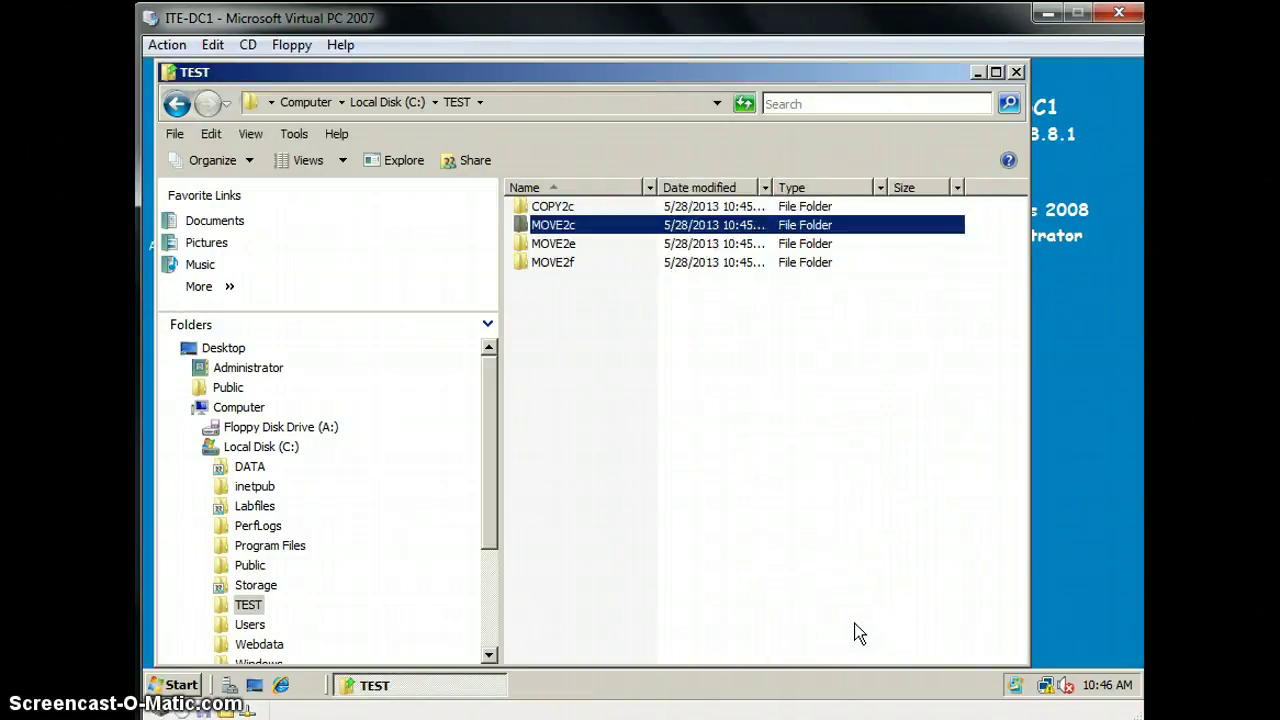
Move the MOVE2c folder out of TEST into the root of Local Disk (C:) by cutting and pasting.
right_click(655, 230)
left_click(716, 372)
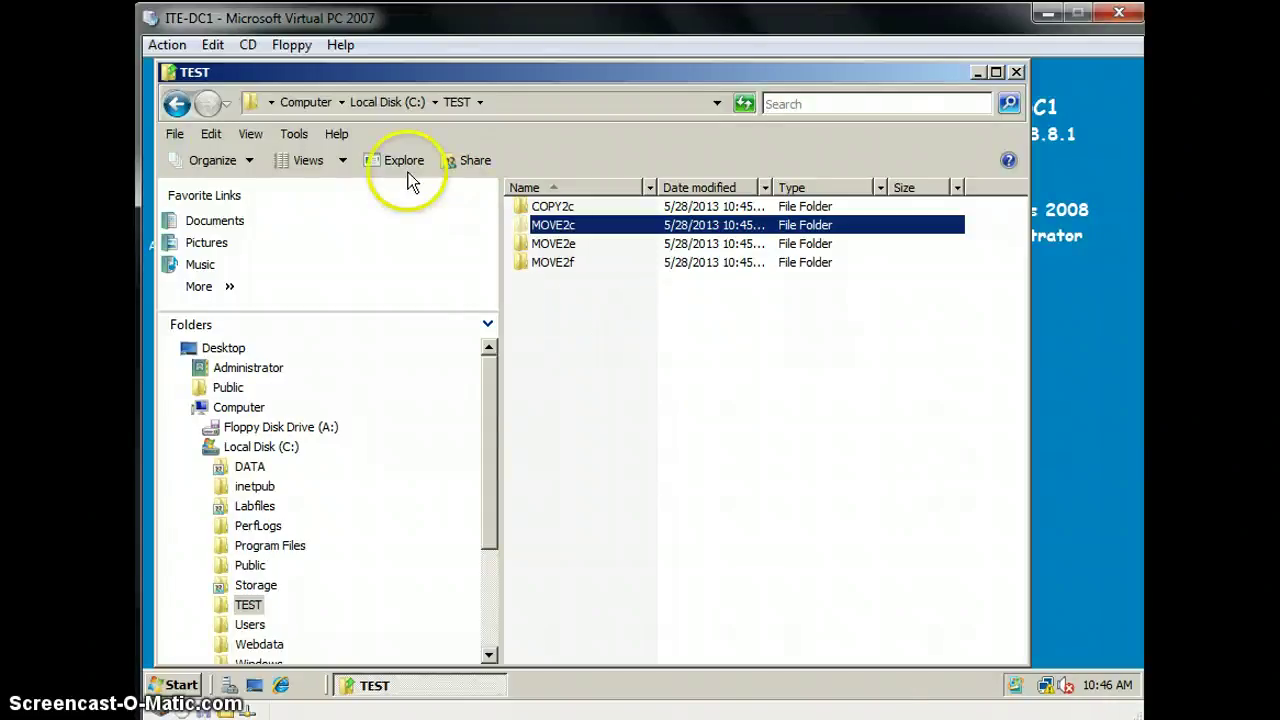
left_click(176, 104)
right_click(675, 470)
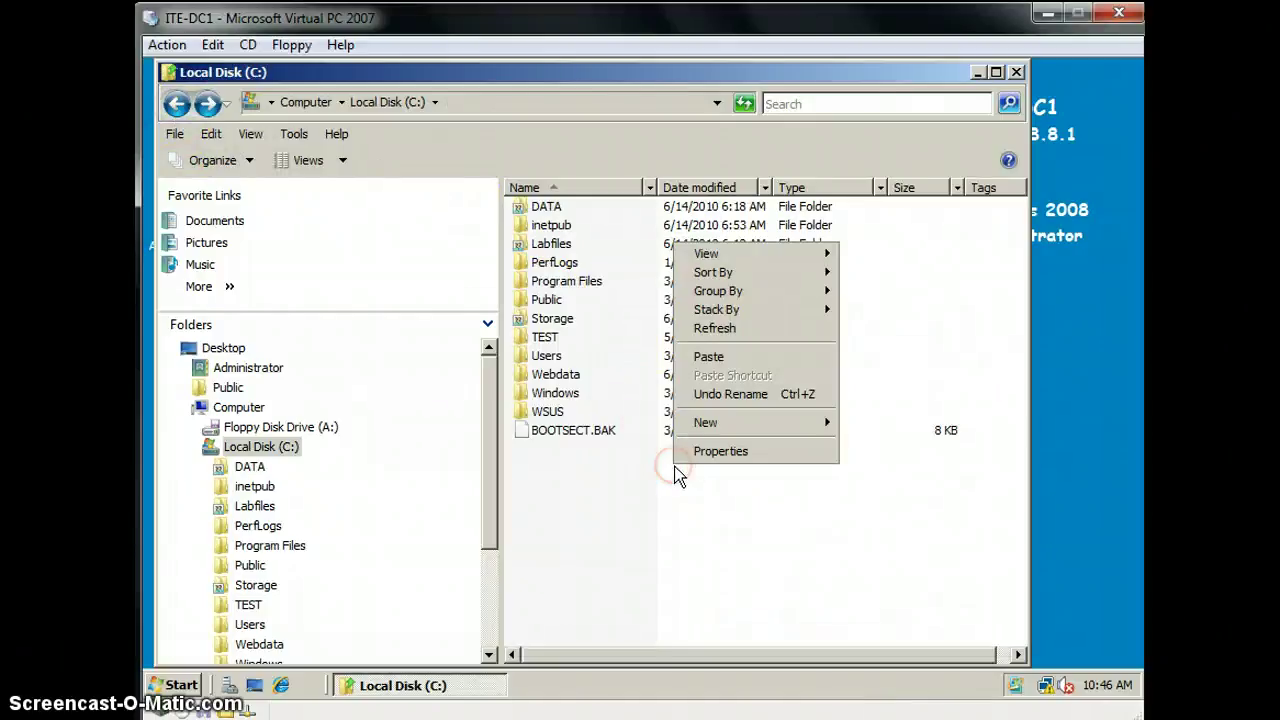
left_click(710, 357)
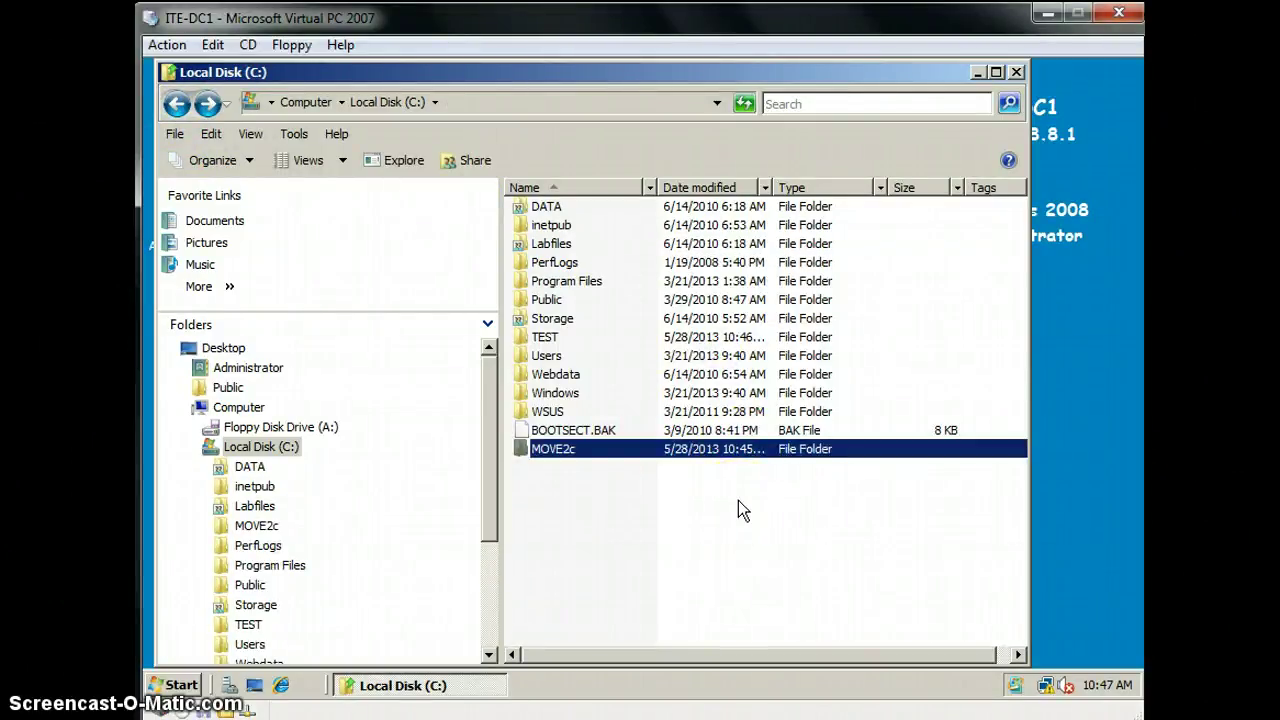
Check the security groups and permissions of the moved MOVE2c folder in C:, and close its properties.
right_click(700, 450)
left_click(724, 430)
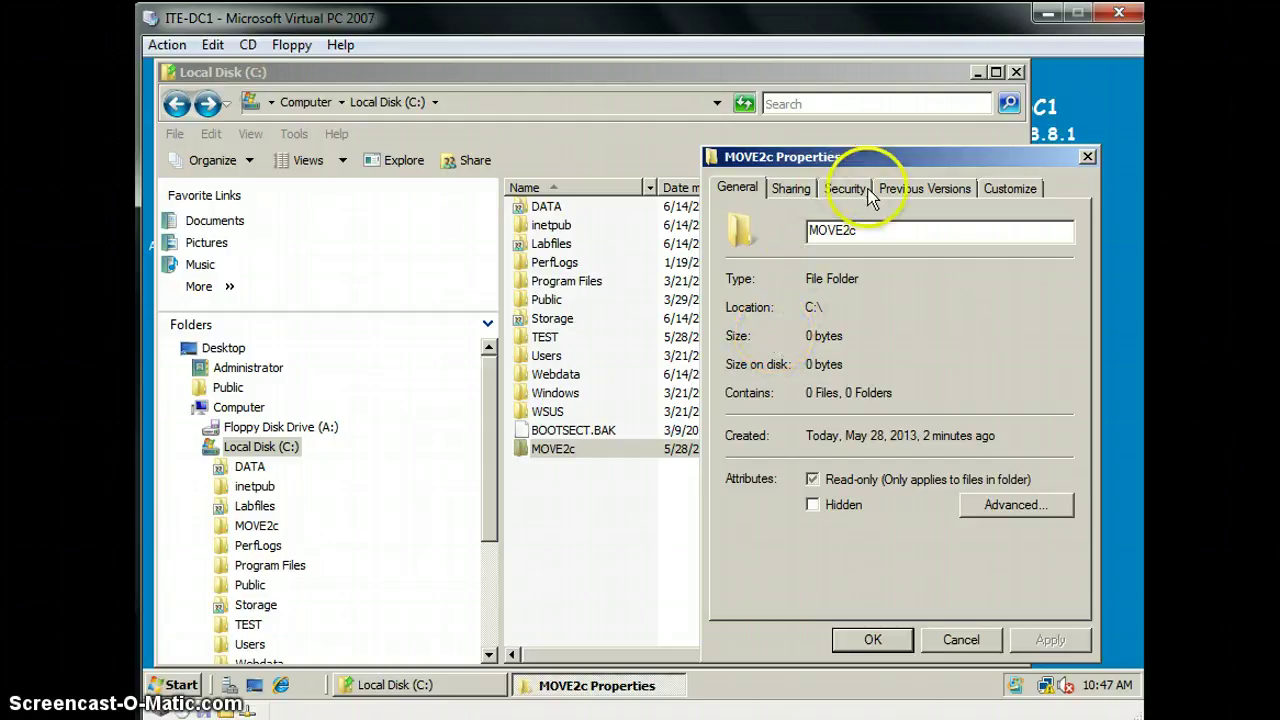
left_click(808, 192)
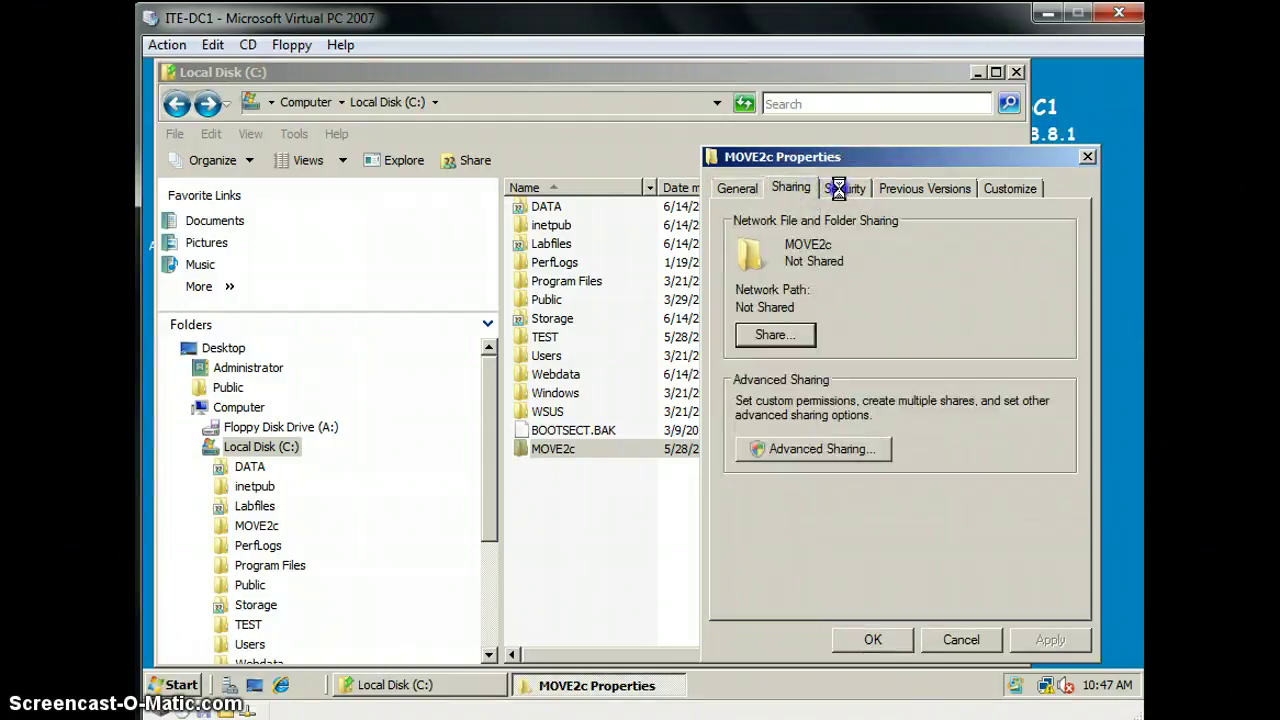
left_click(839, 189)
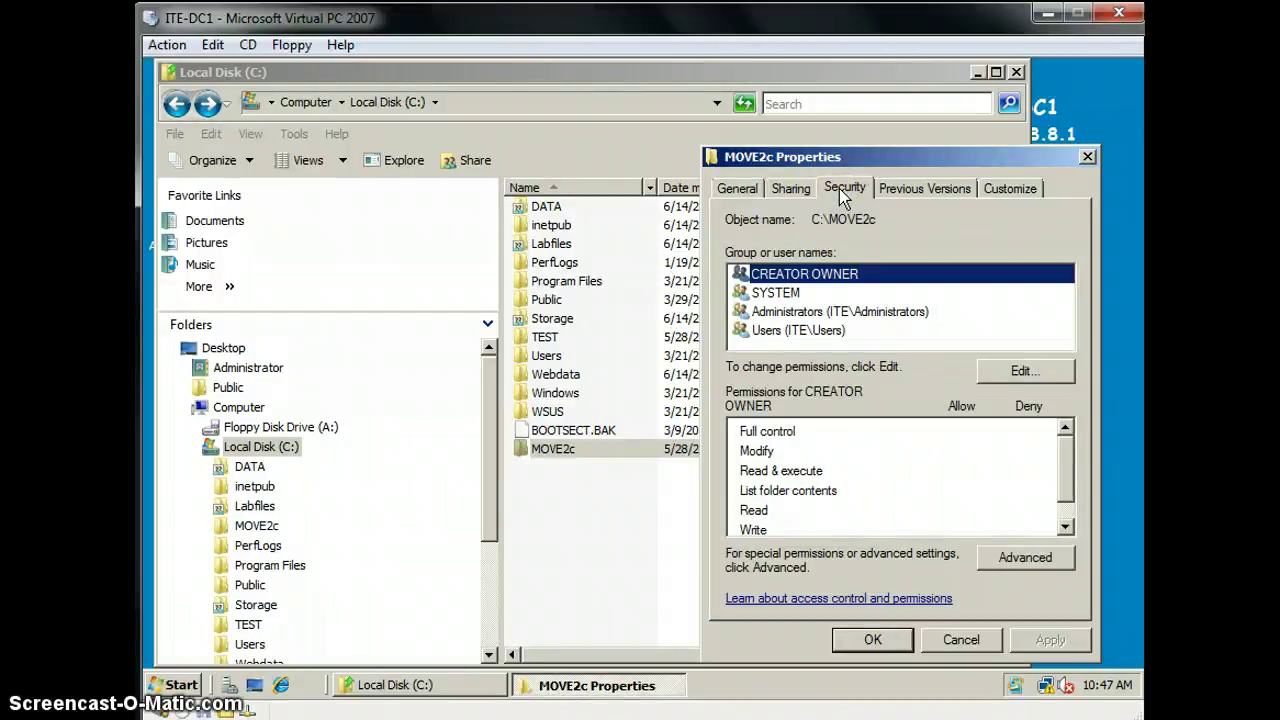
left_click(1008, 325)
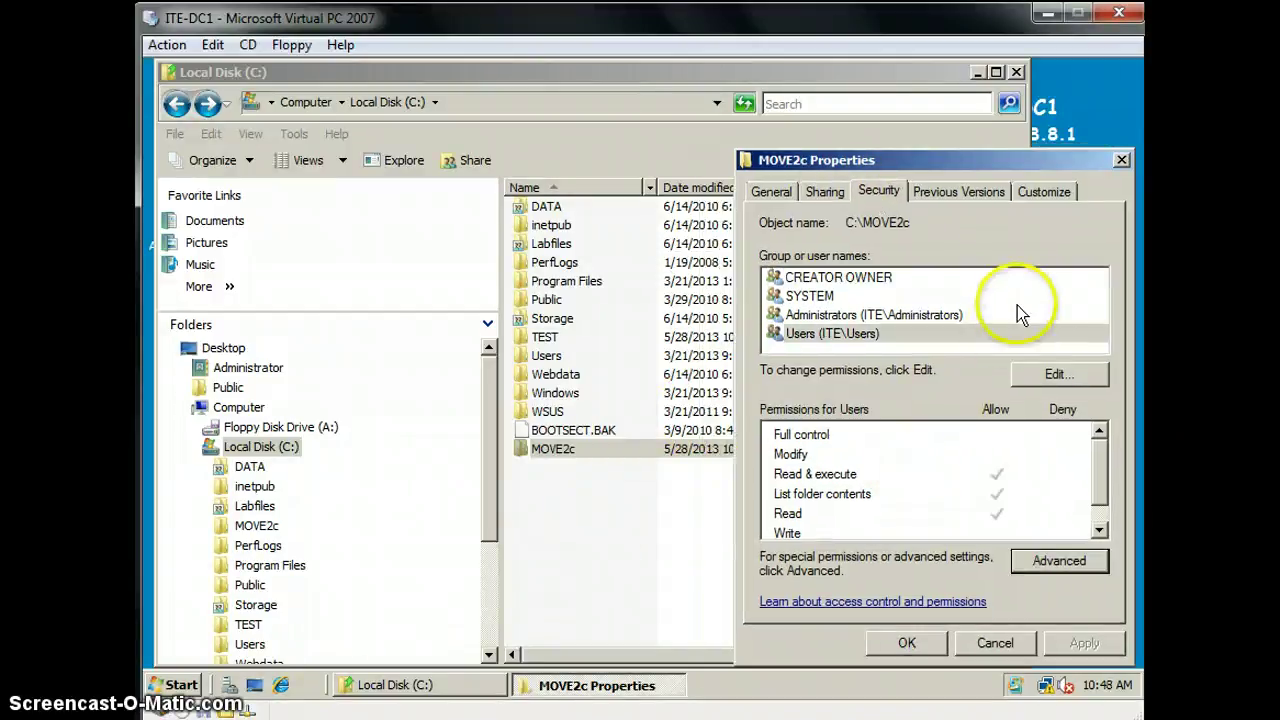
left_click(1121, 160)
Copy the MOVE2c folder in the root of C: to the clipboard.
right_click(735, 452)
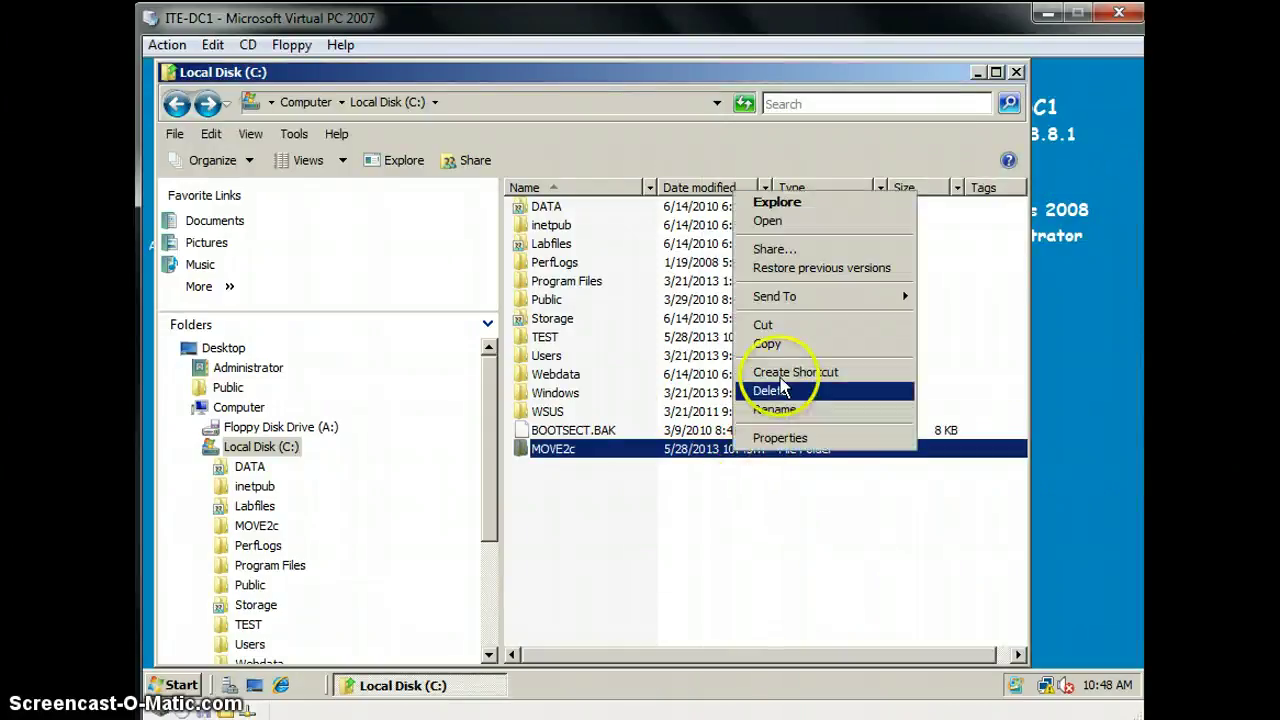
left_click(775, 343)
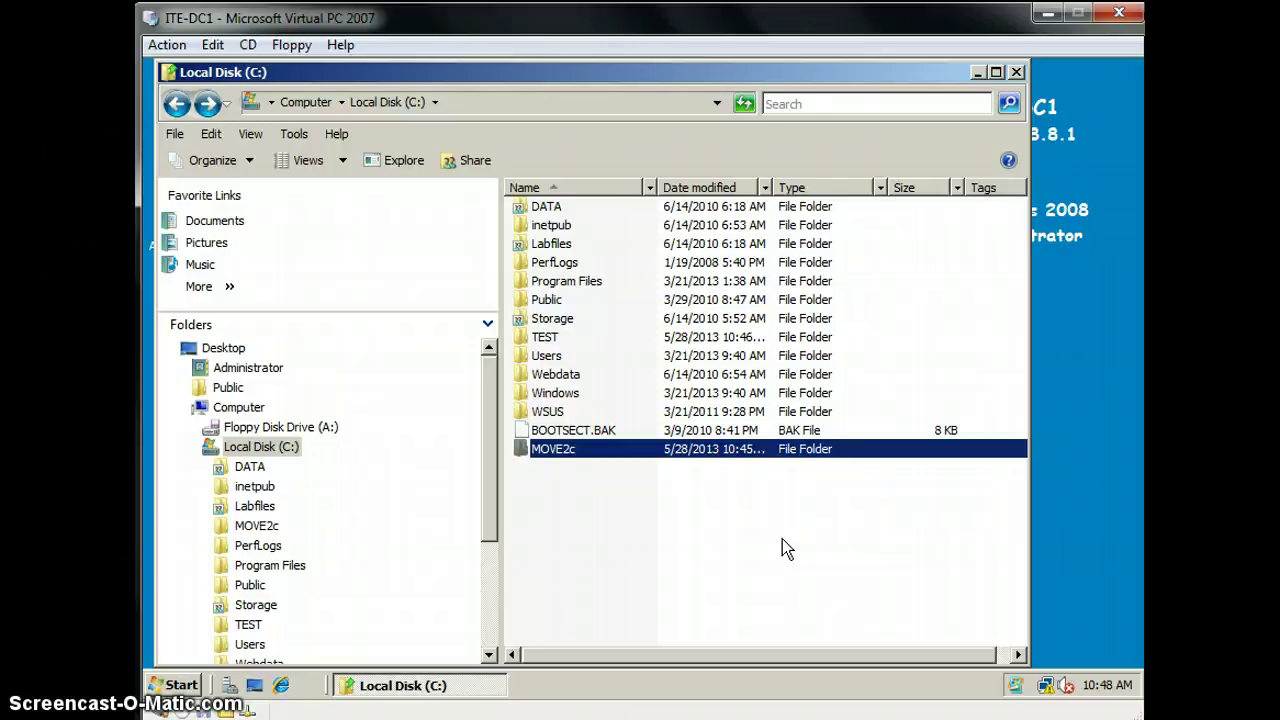
left_click(750, 532)
Look inside the MOVE2c folder in C:, and return to the root of Local Disk (C:).
double_click(603, 287)
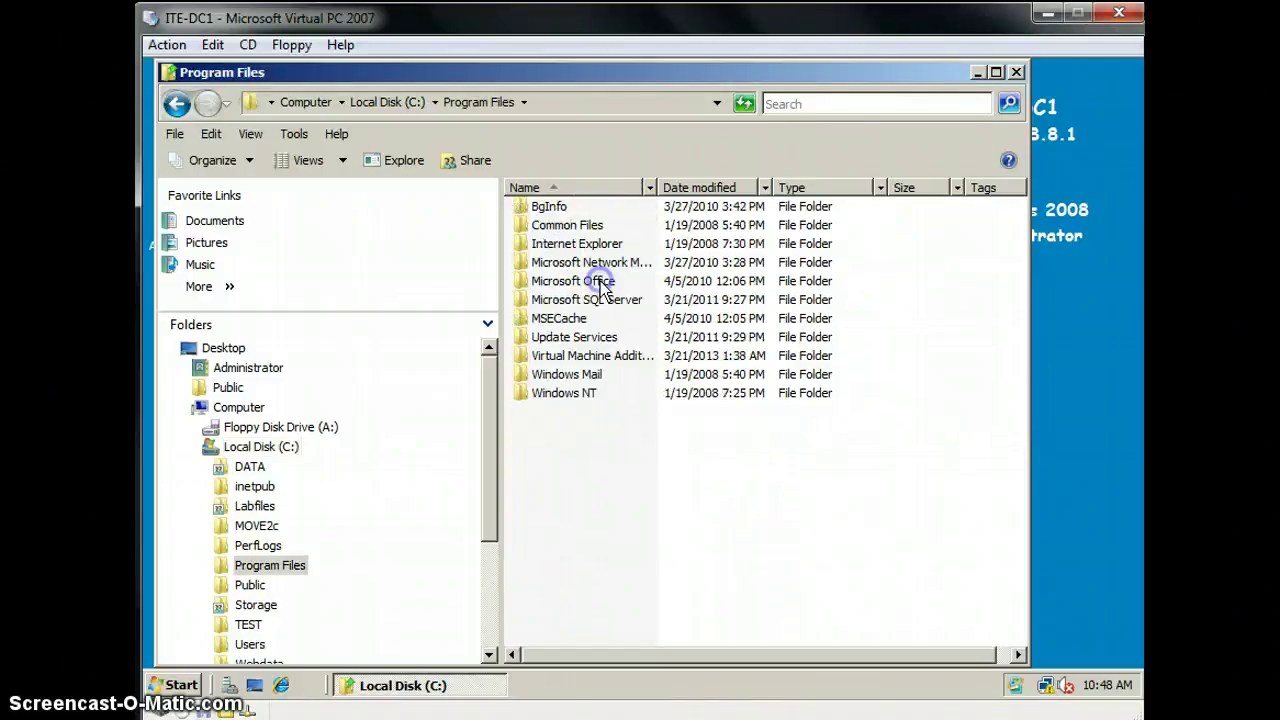
left_click(172, 104)
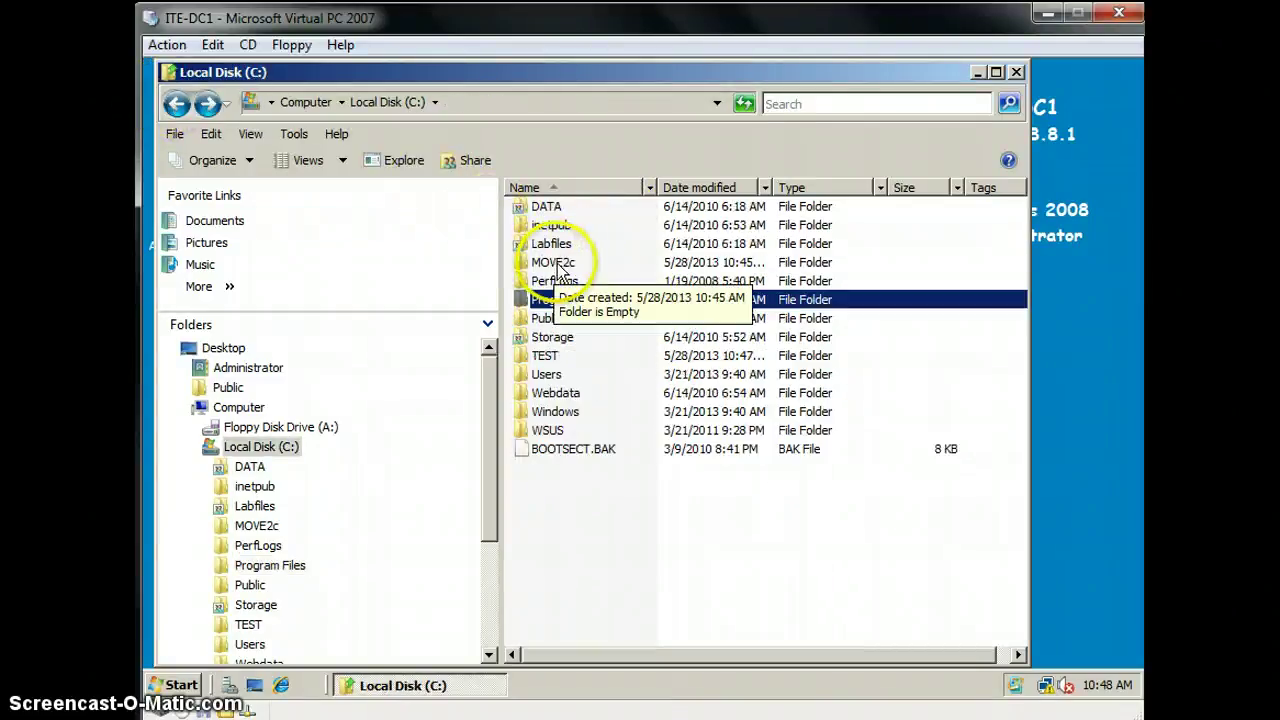
double_click(560, 268)
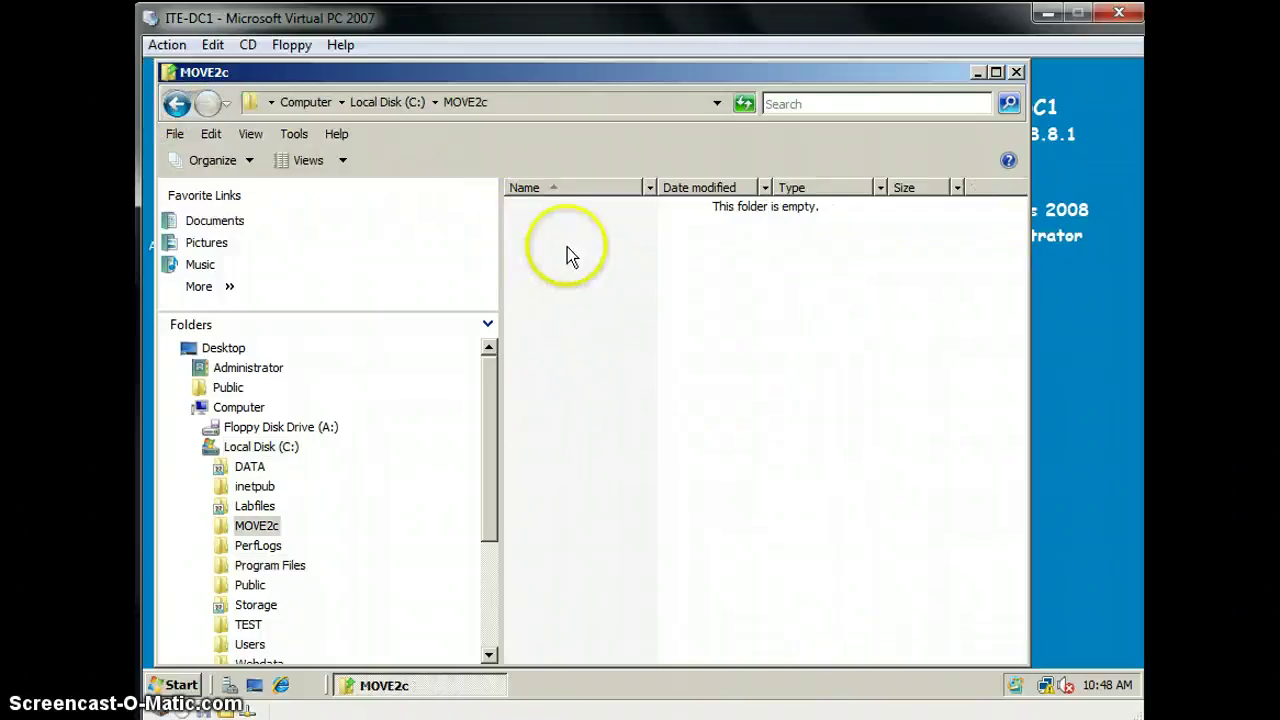
left_click(176, 104)
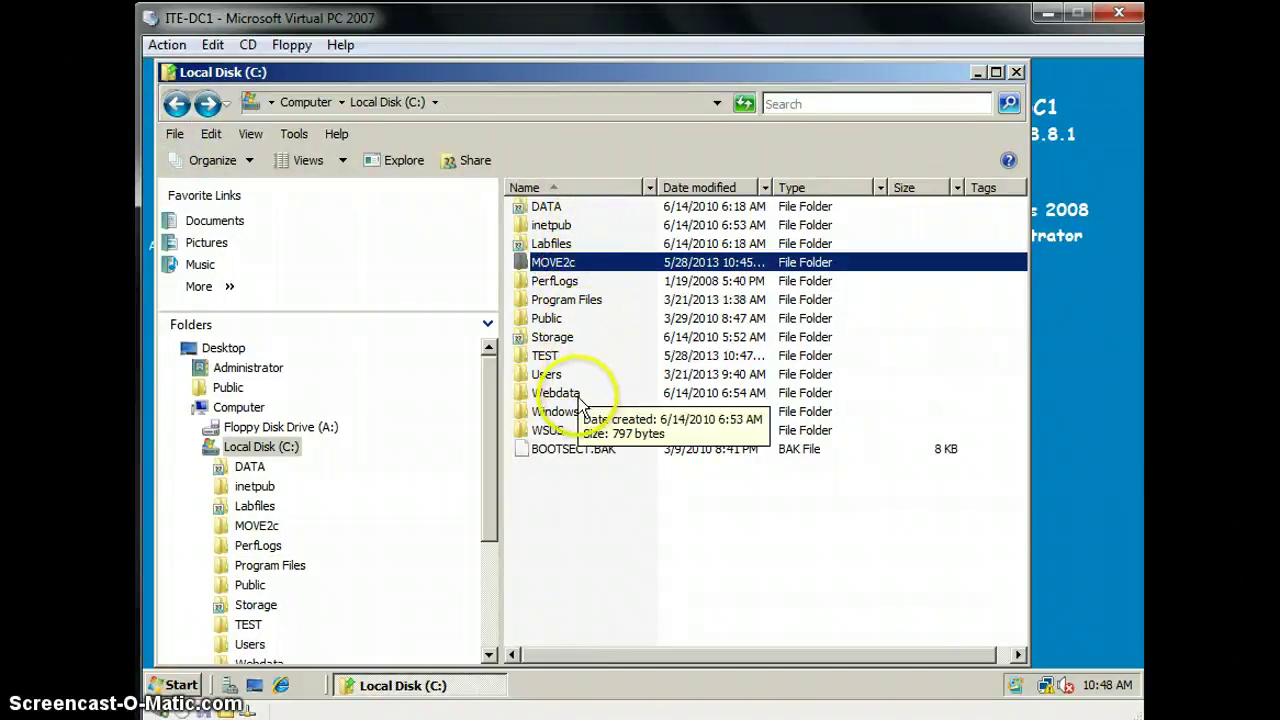
Copy the COPY2c folder from TEST into the root of Local Disk (C:).
double_click(580, 357)
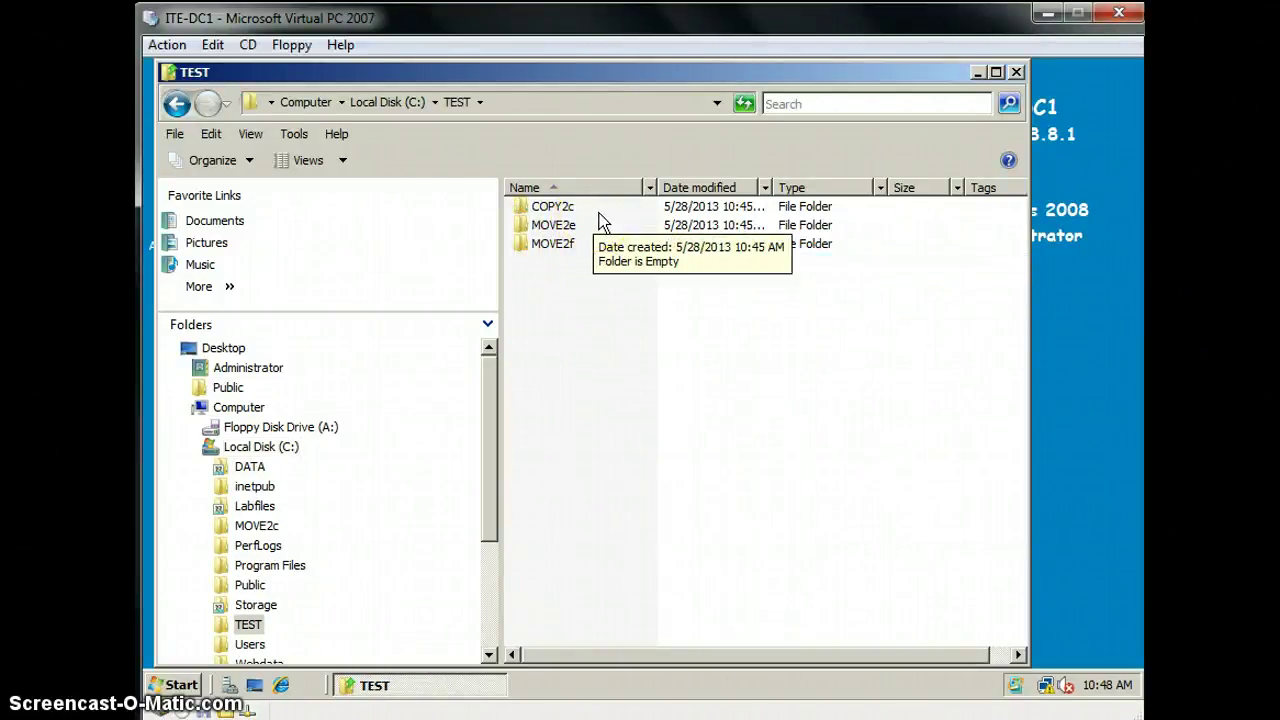
right_click(598, 212)
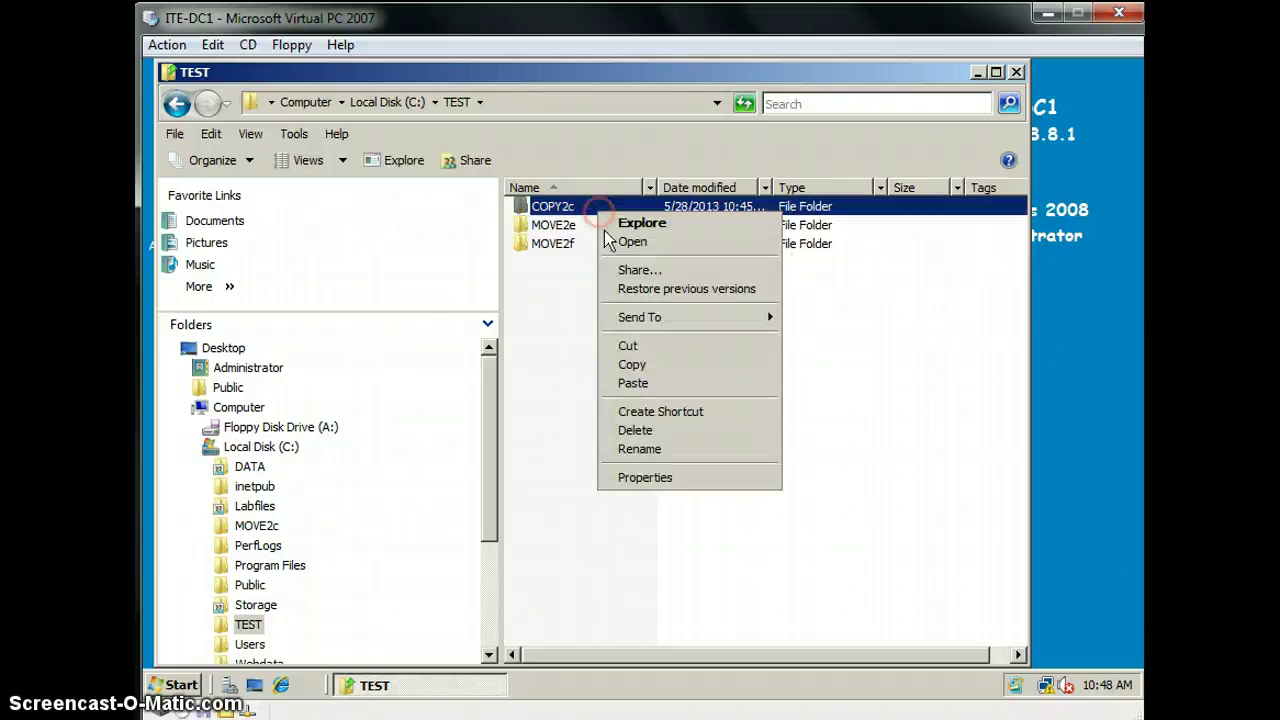
left_click(640, 368)
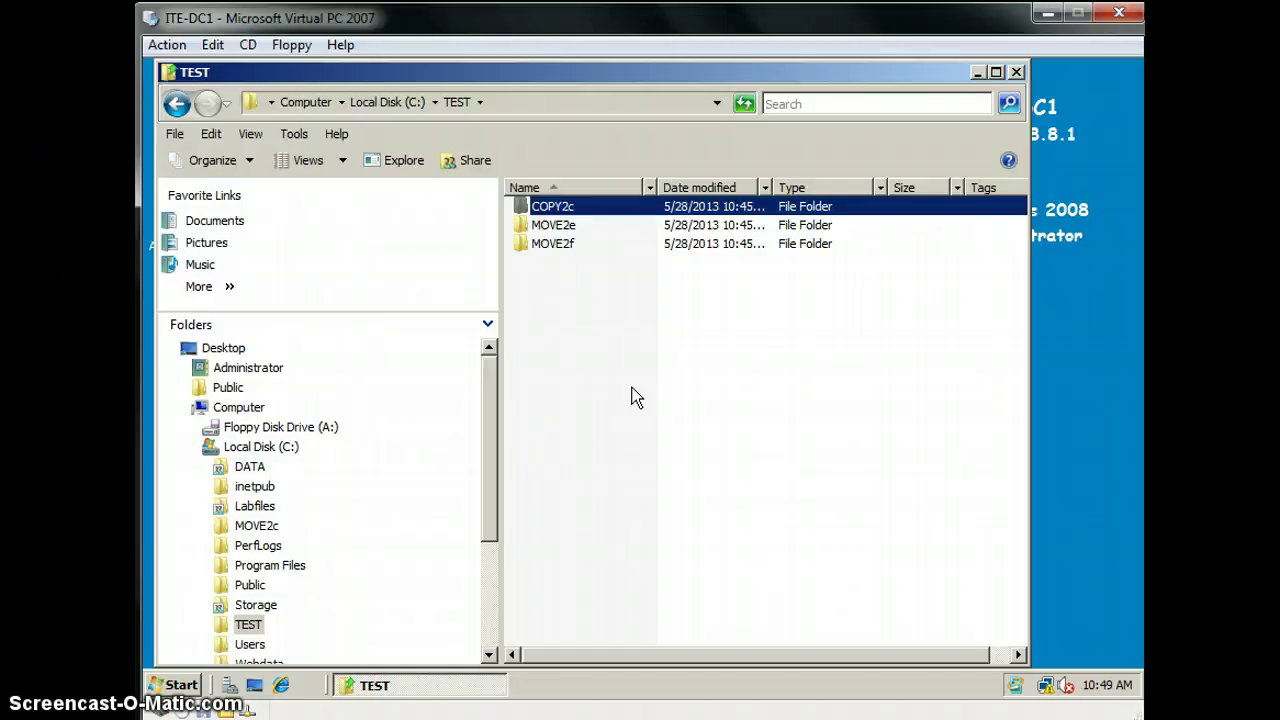
left_click(177, 103)
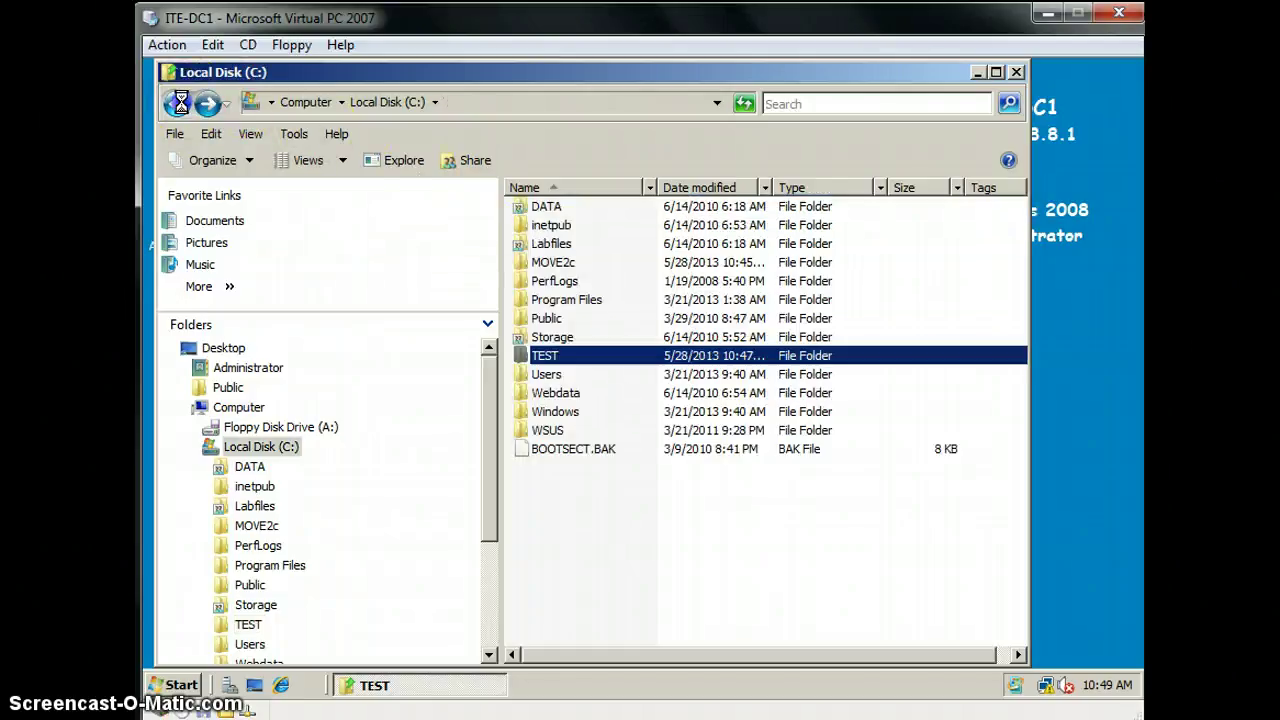
right_click(646, 489)
left_click(688, 370)
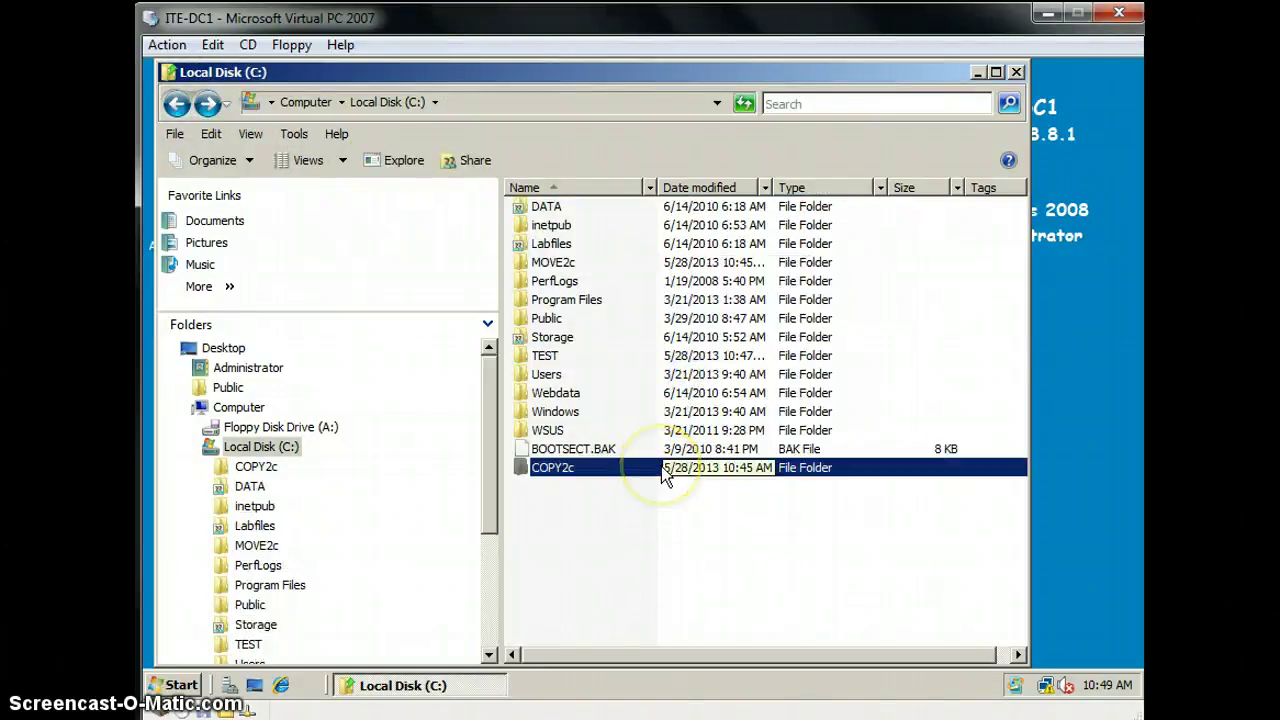
Check the sharing and advanced sharing settings of the COPY2c folder in the root of C:.
right_click(661, 466)
left_click(706, 449)
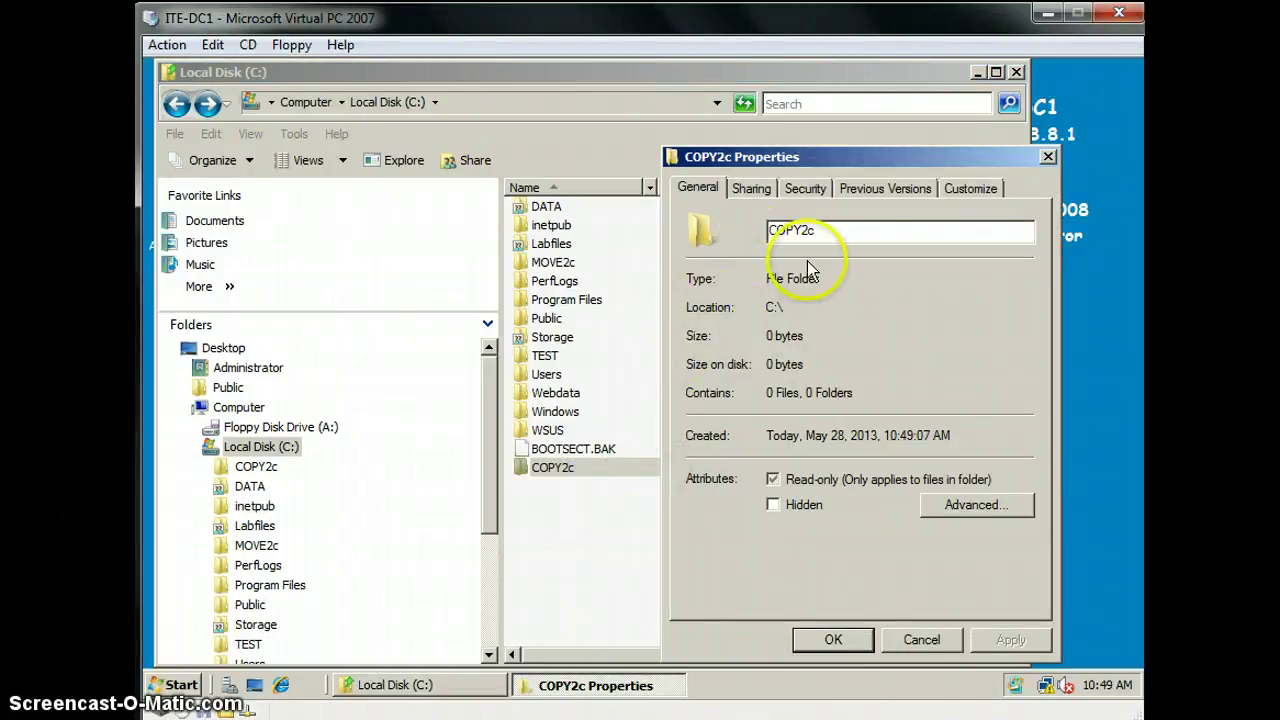
left_click(755, 189)
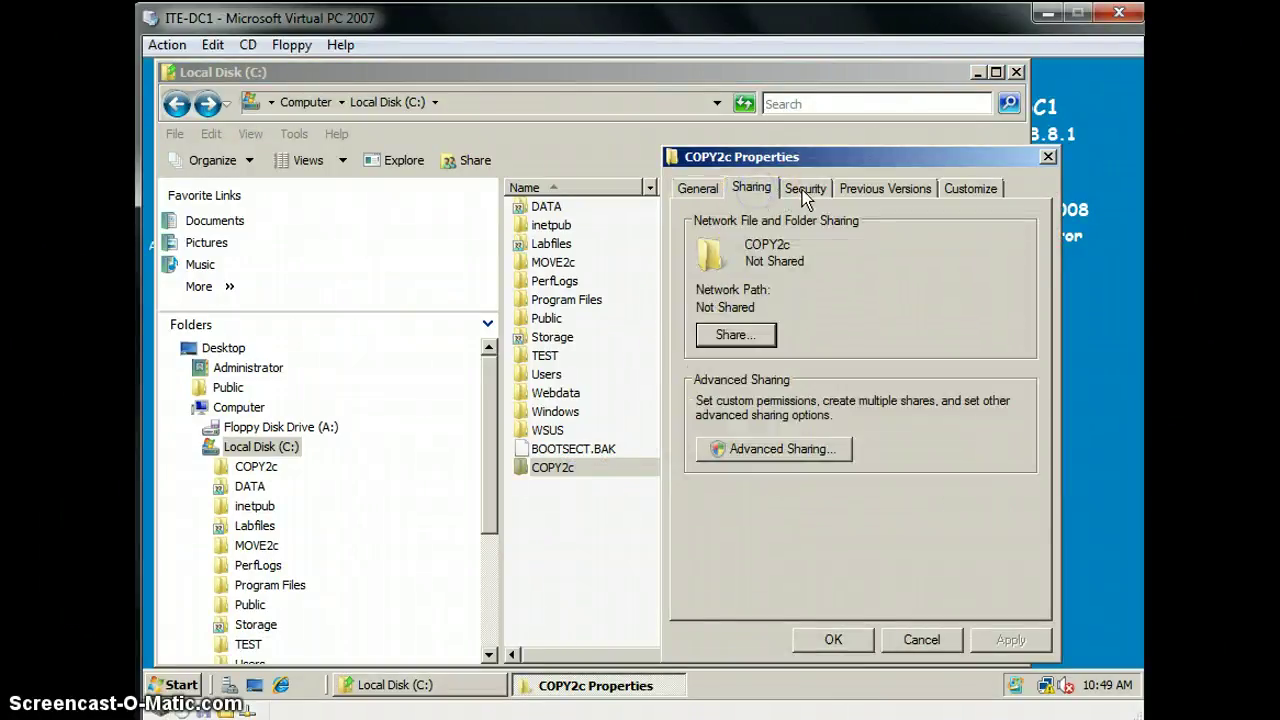
left_click(755, 448)
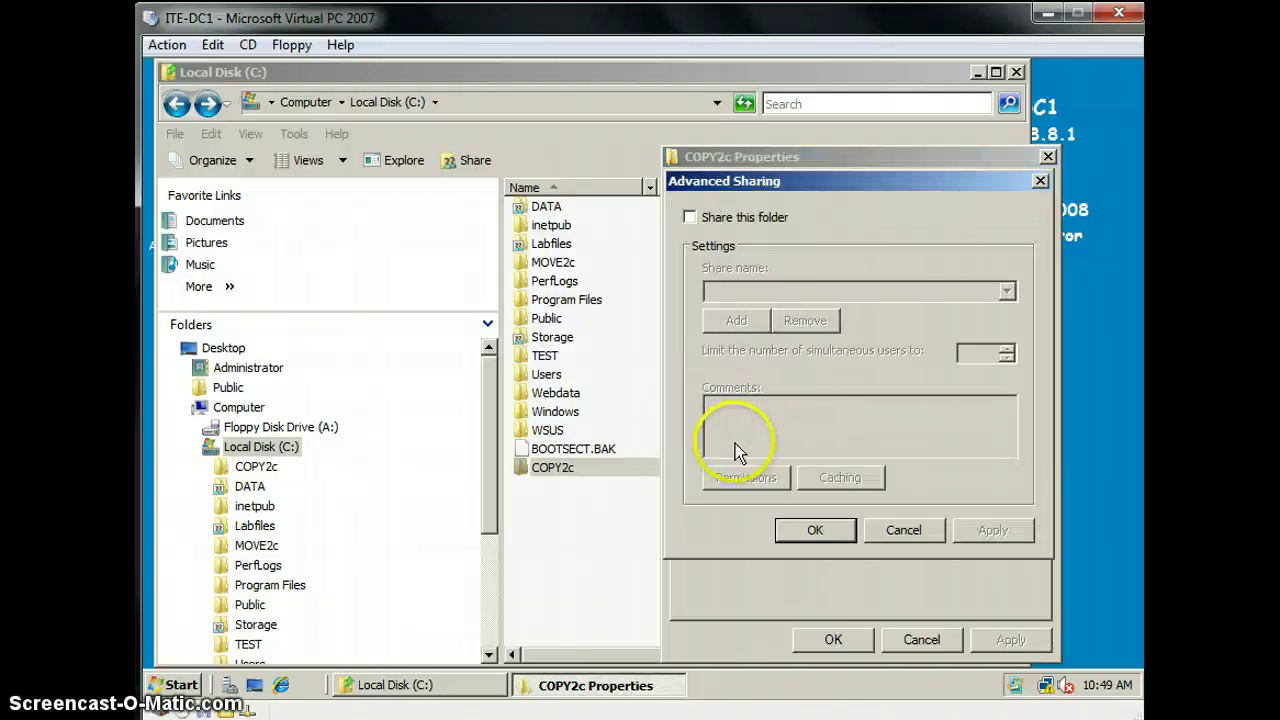
left_click(1040, 181)
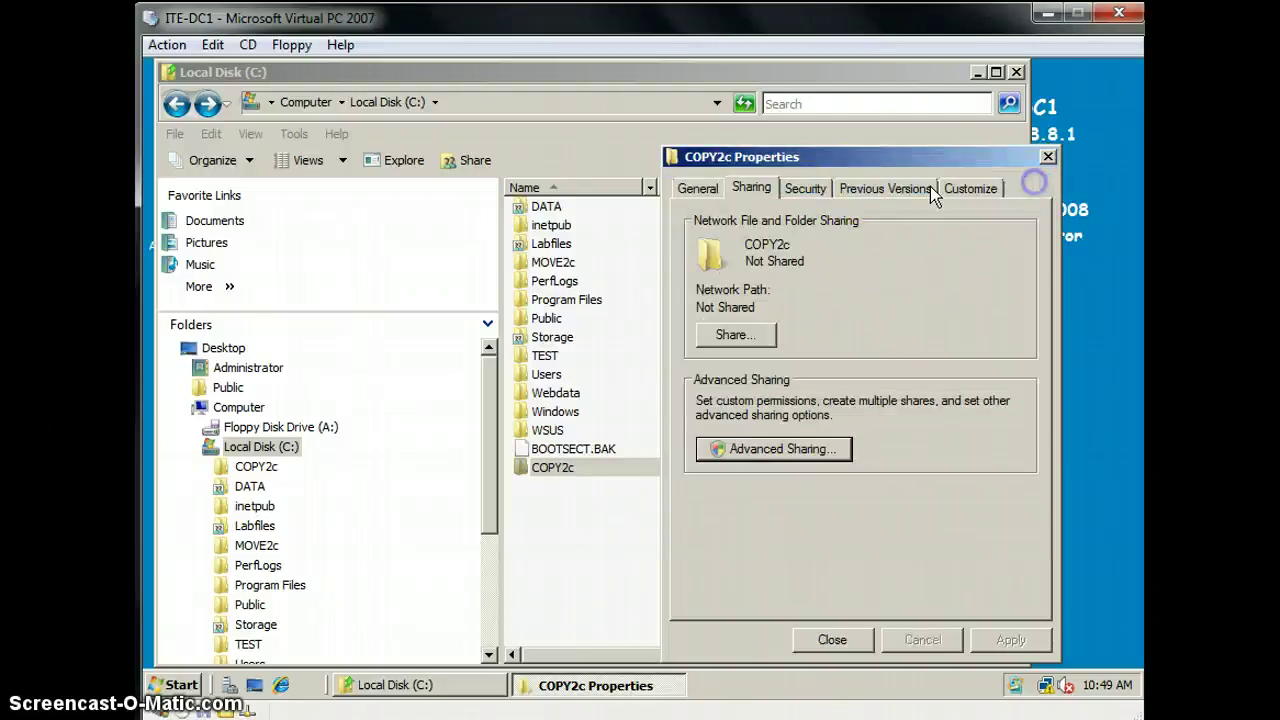
Review the security permissions of SYSTEM, Administrators and Users on the copied C:\COPY2c folder.
left_click(808, 188)
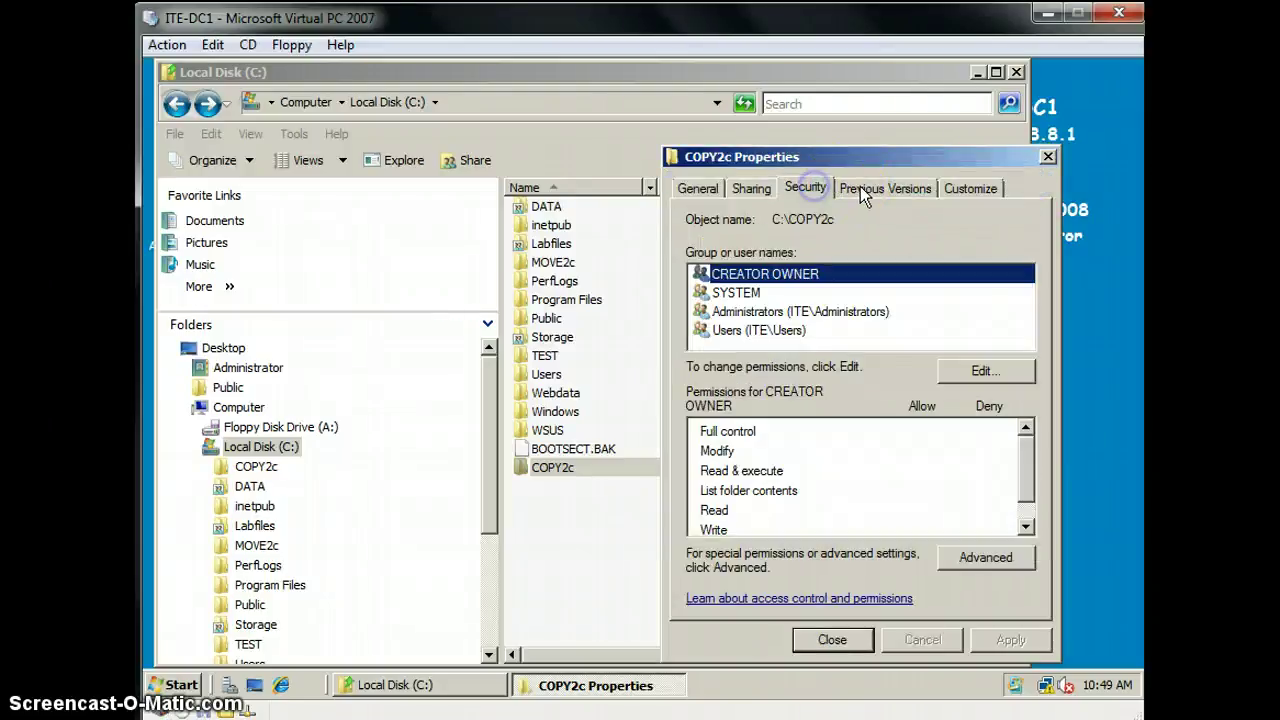
left_click(812, 293)
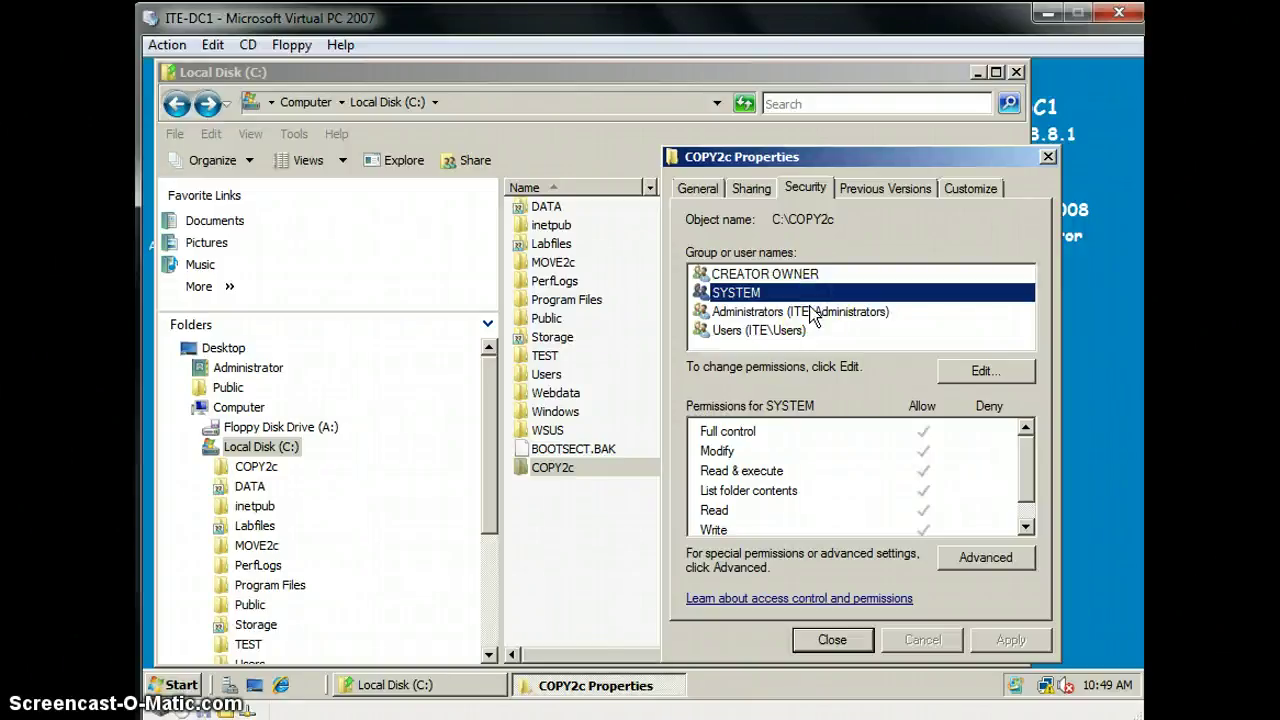
left_click(812, 312)
left_click(812, 330)
left_click(860, 312)
left_click(1032, 468)
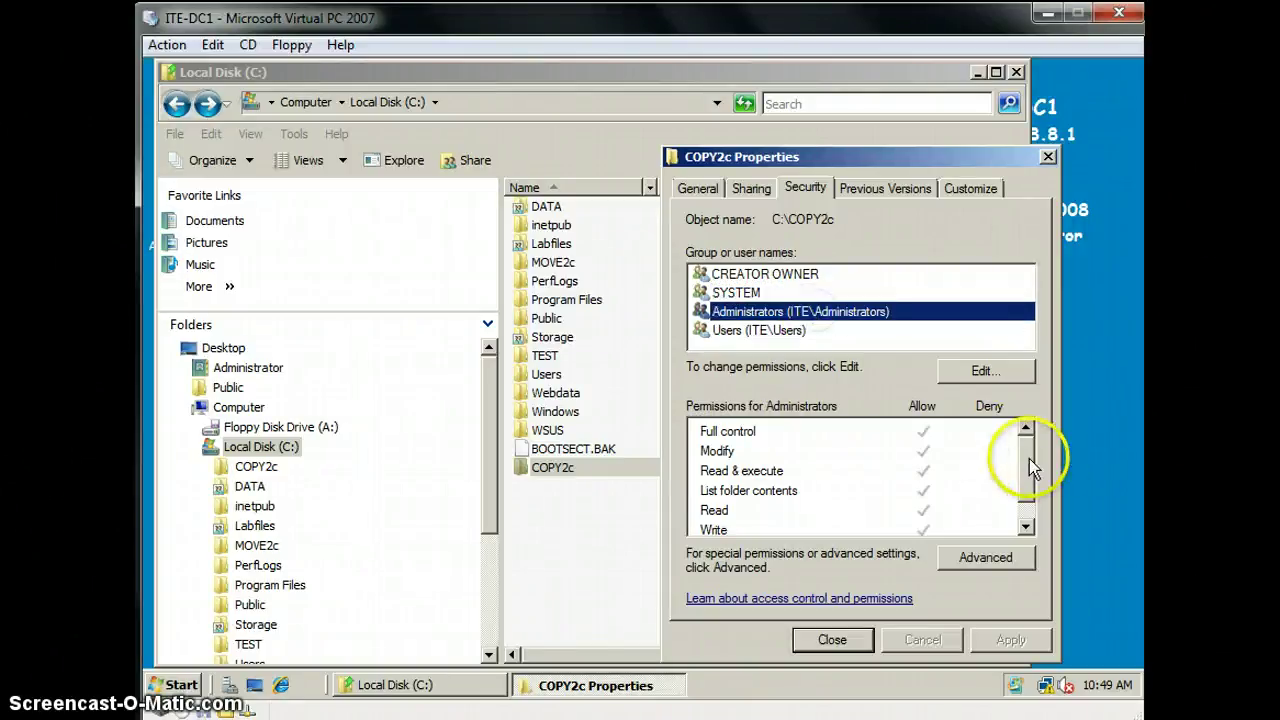
scroll(1022, 485, "up", 1)
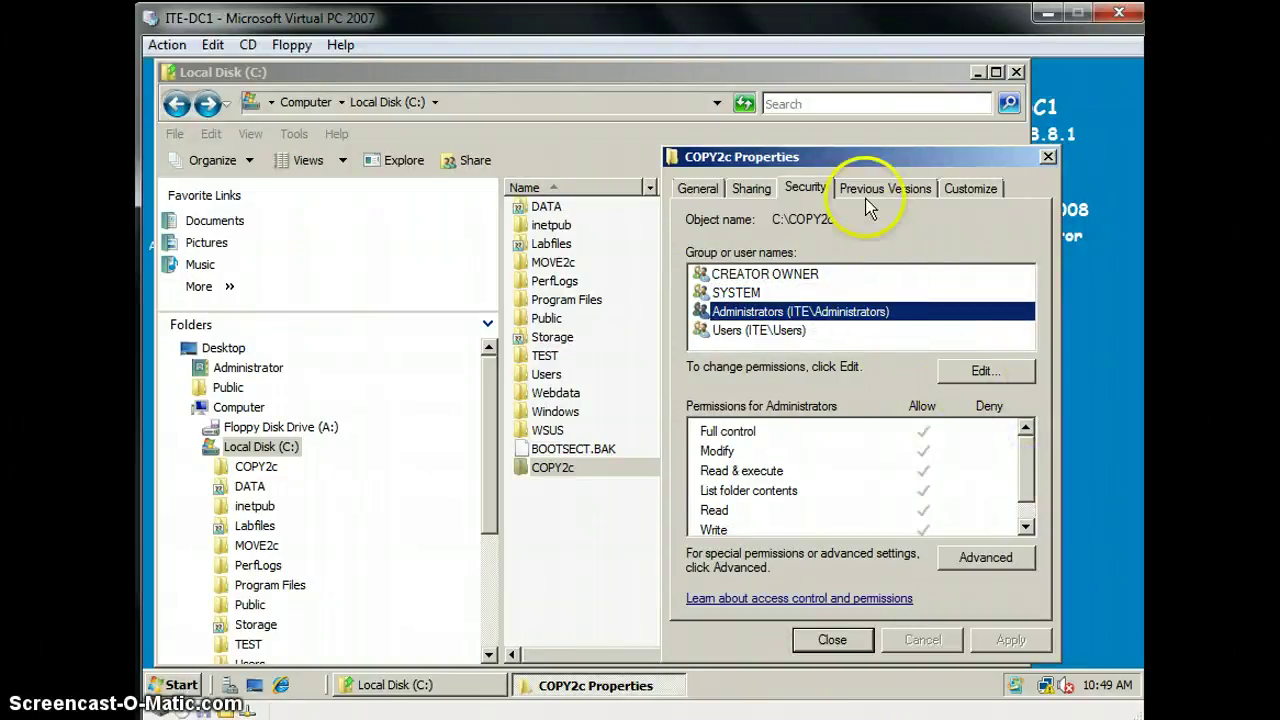
Inspect each group's entries in the editable permissions of C:\COPY2c, and close the folder's properties without changing anything.
left_click(962, 370)
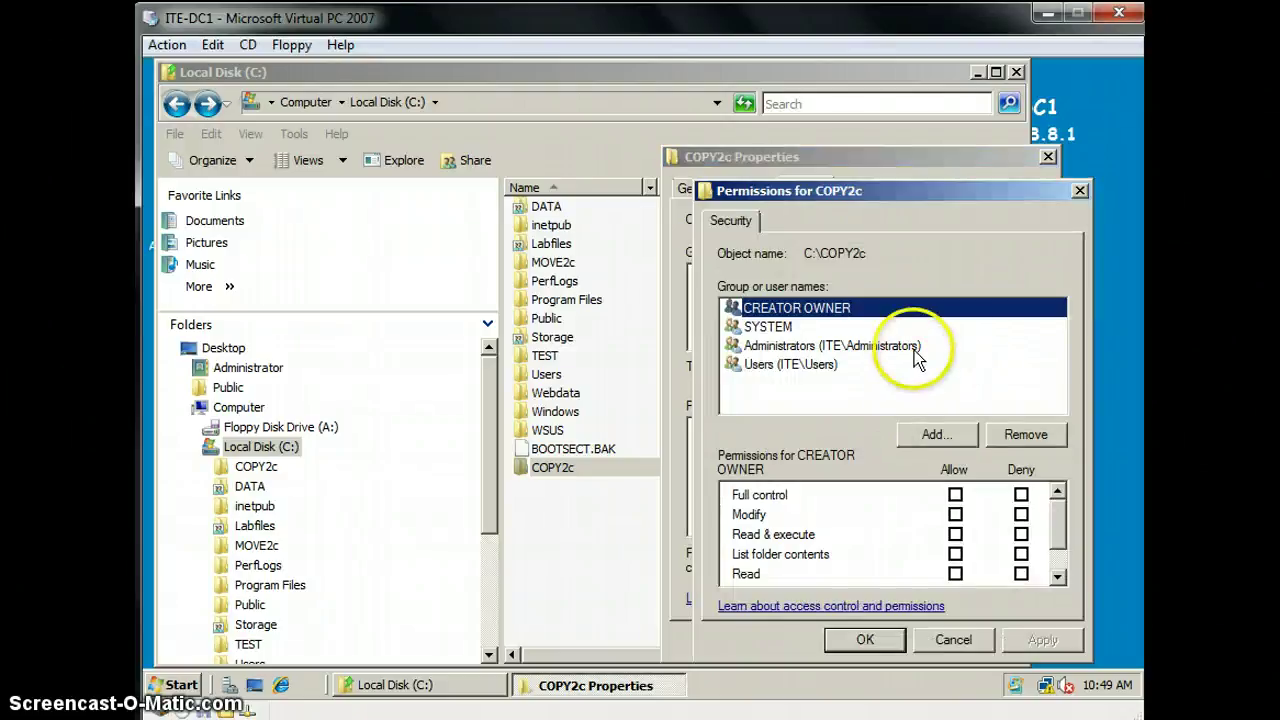
left_click(880, 327)
left_click(882, 346)
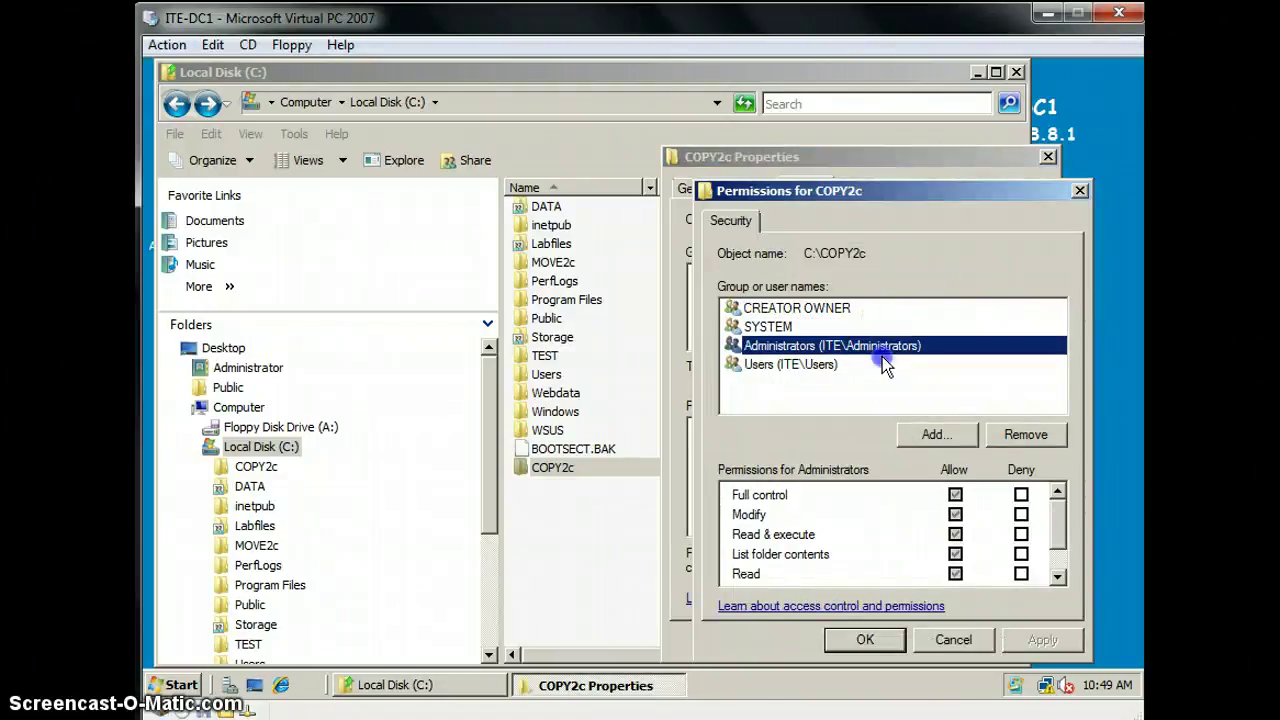
left_click(883, 363)
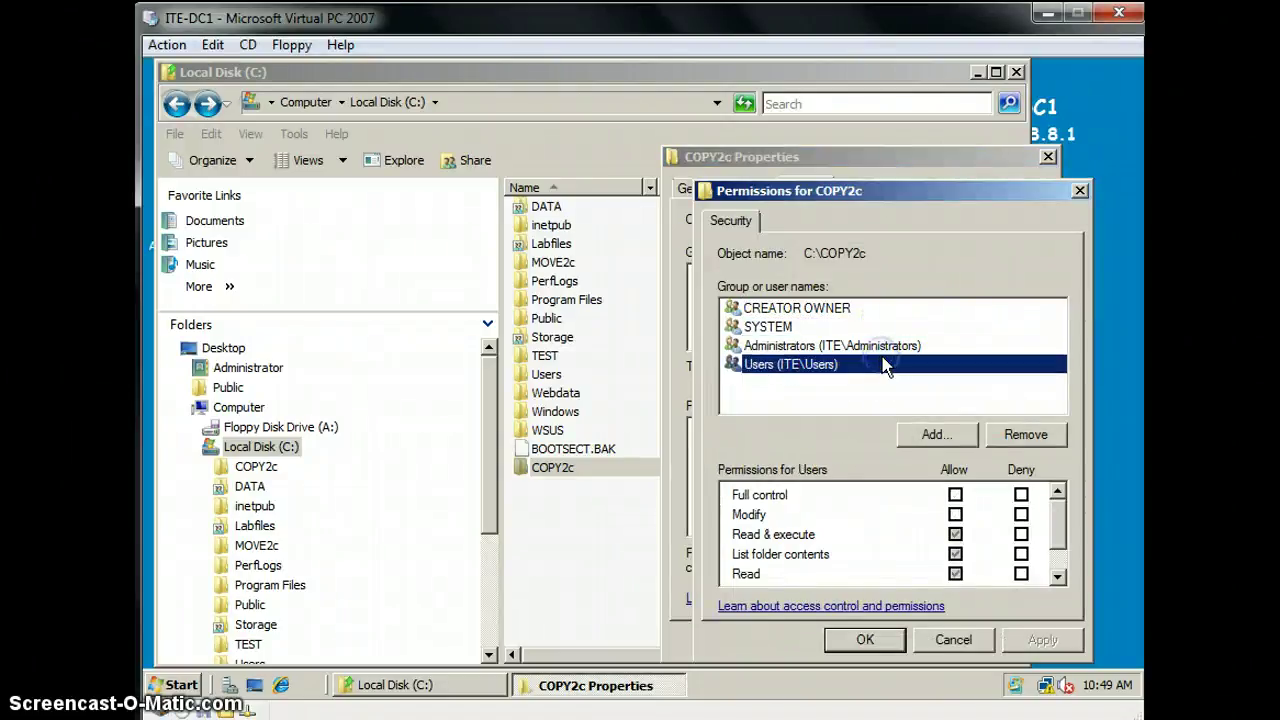
left_click(955, 640)
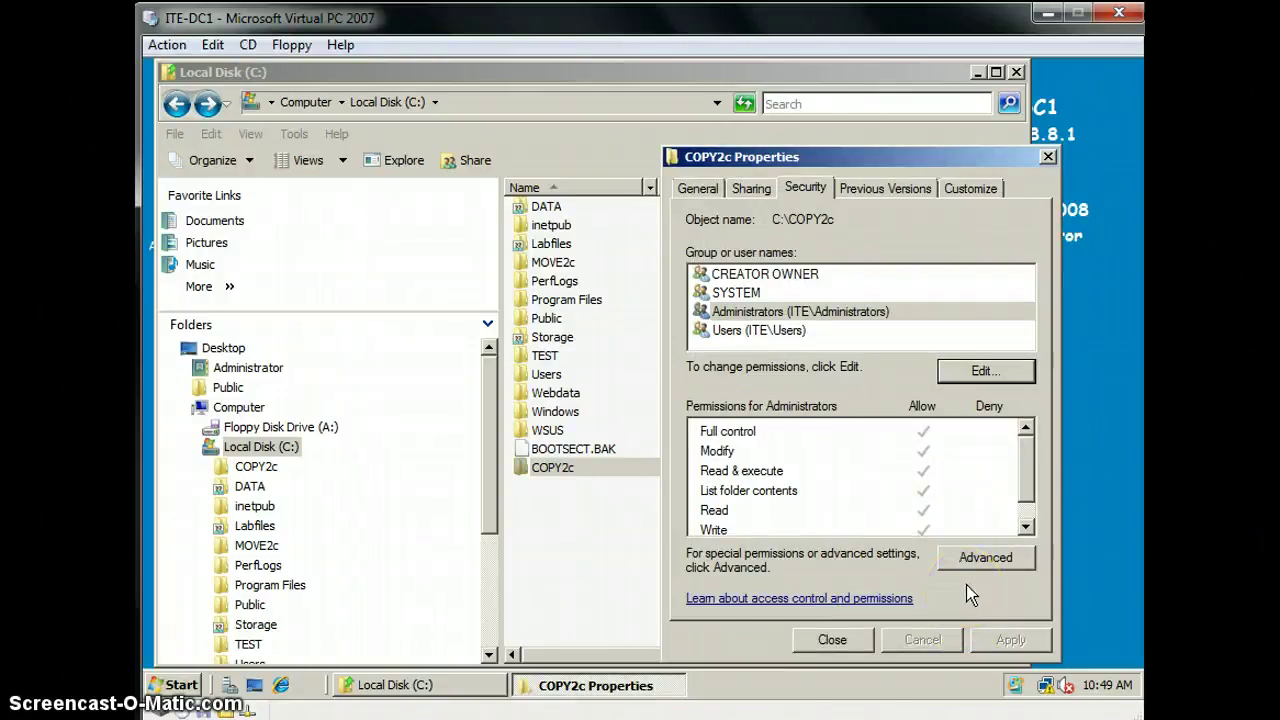
left_click(1045, 157)
Move the MOVE2e folder from C:\TEST to the root of New Volume (E:) by cutting and pasting.
double_click(609, 356)
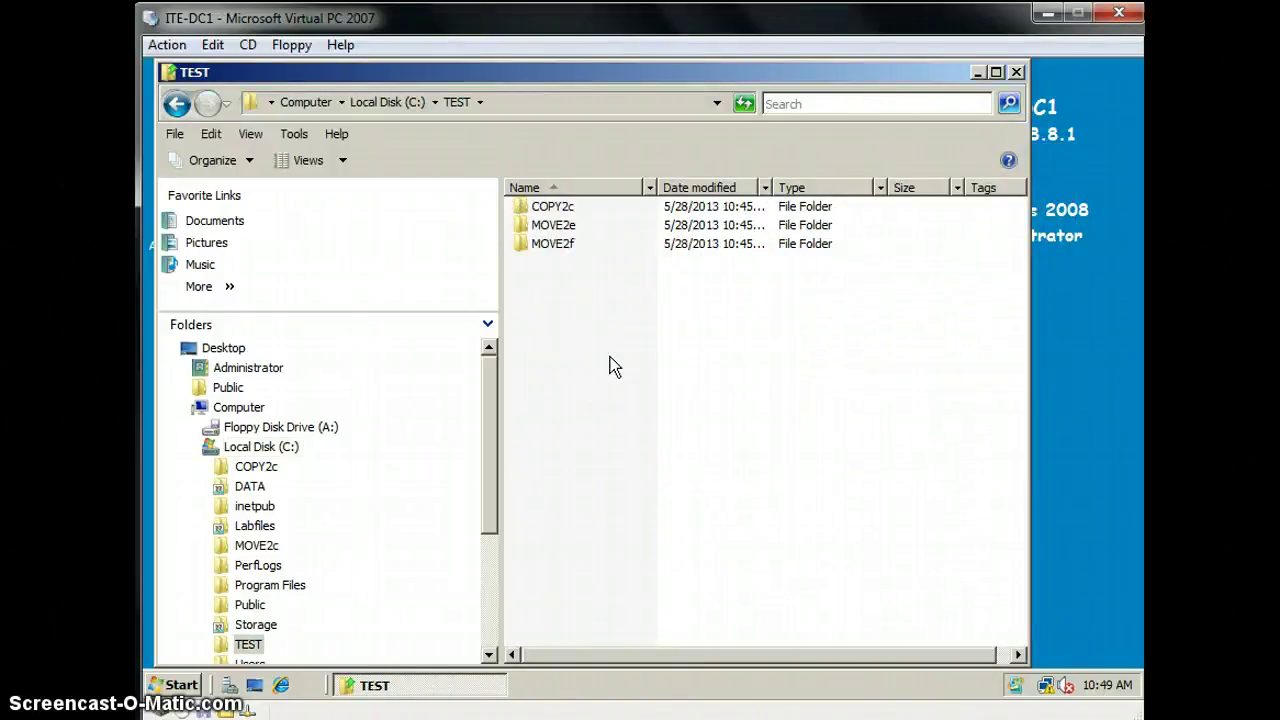
right_click(610, 228)
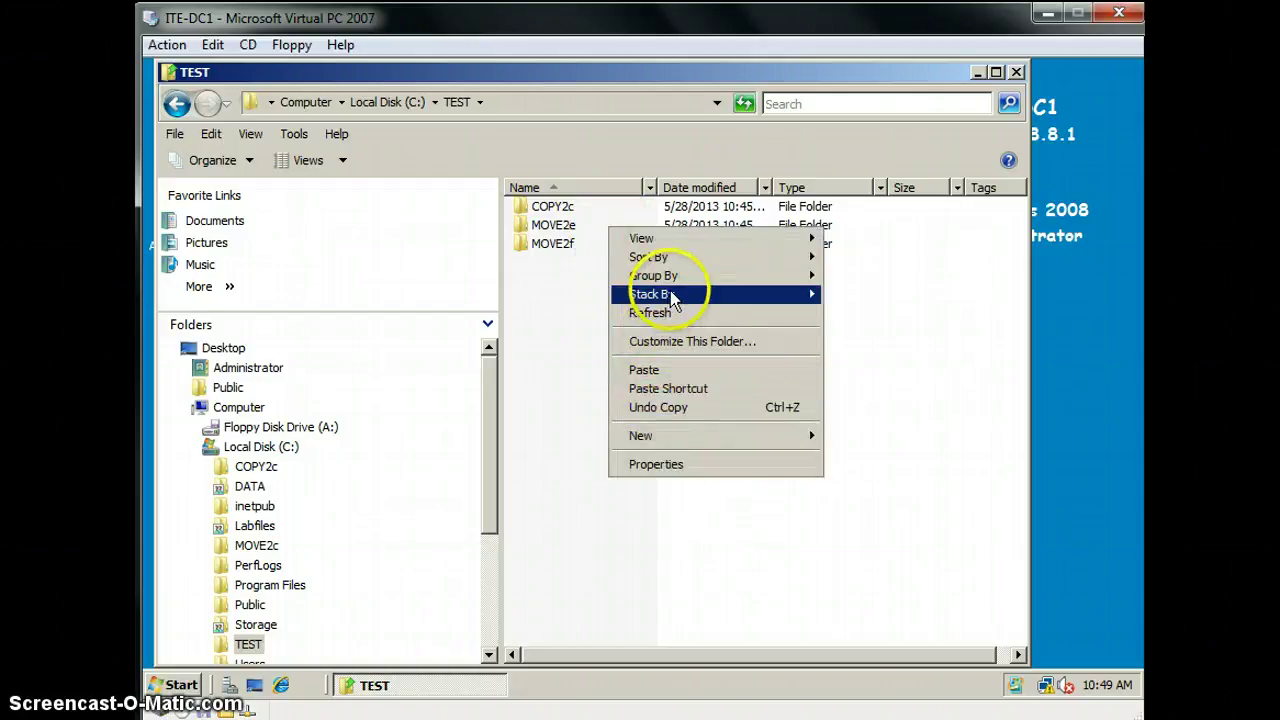
left_click(548, 224)
right_click(576, 226)
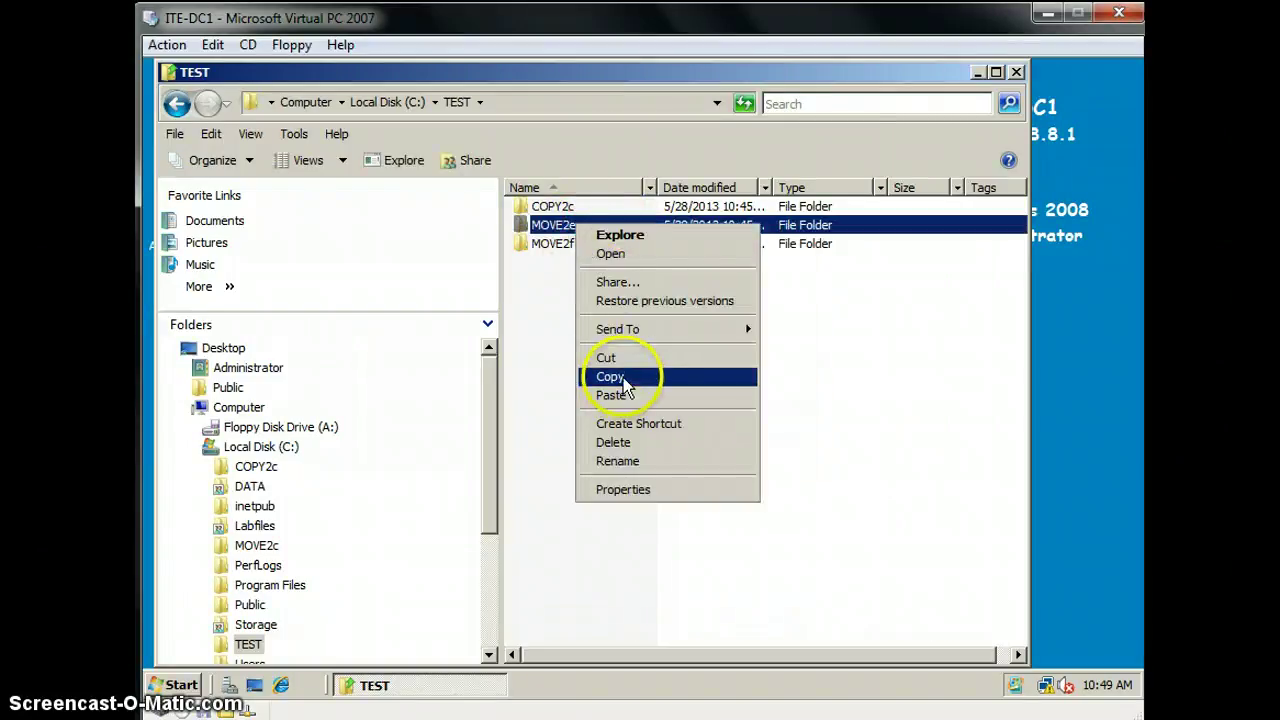
left_click(612, 377)
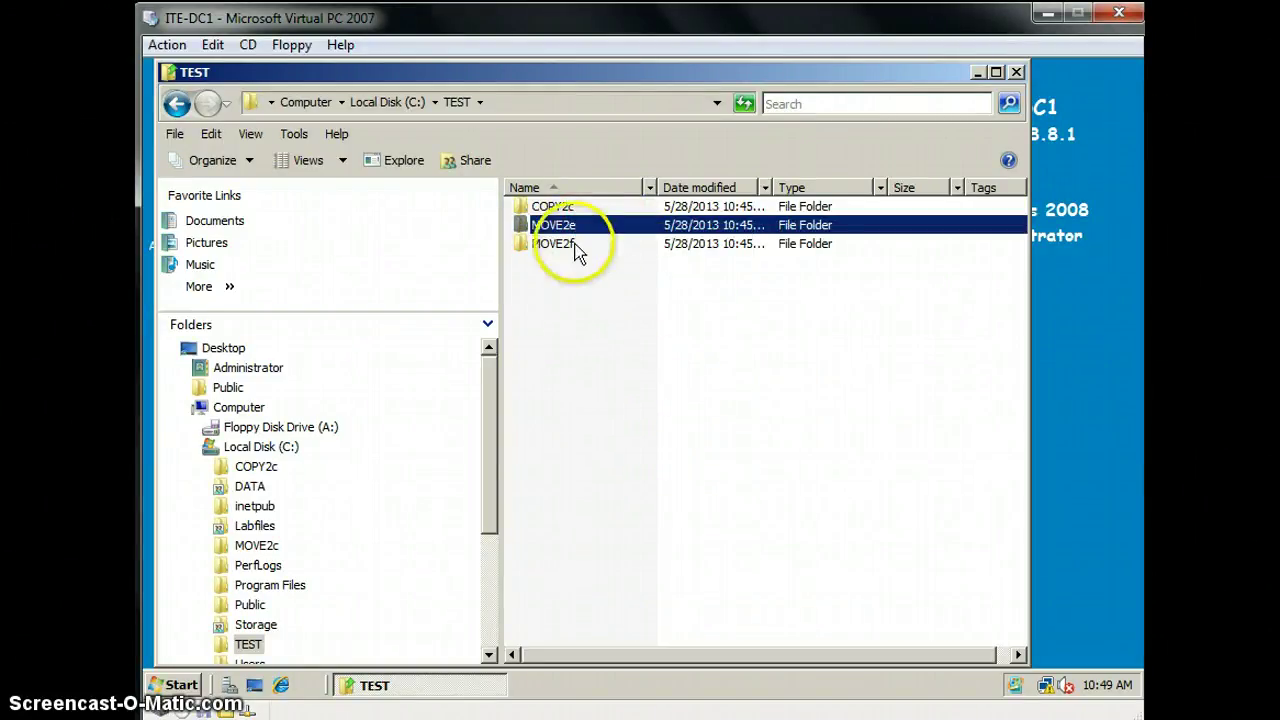
right_click(578, 229)
left_click(612, 380)
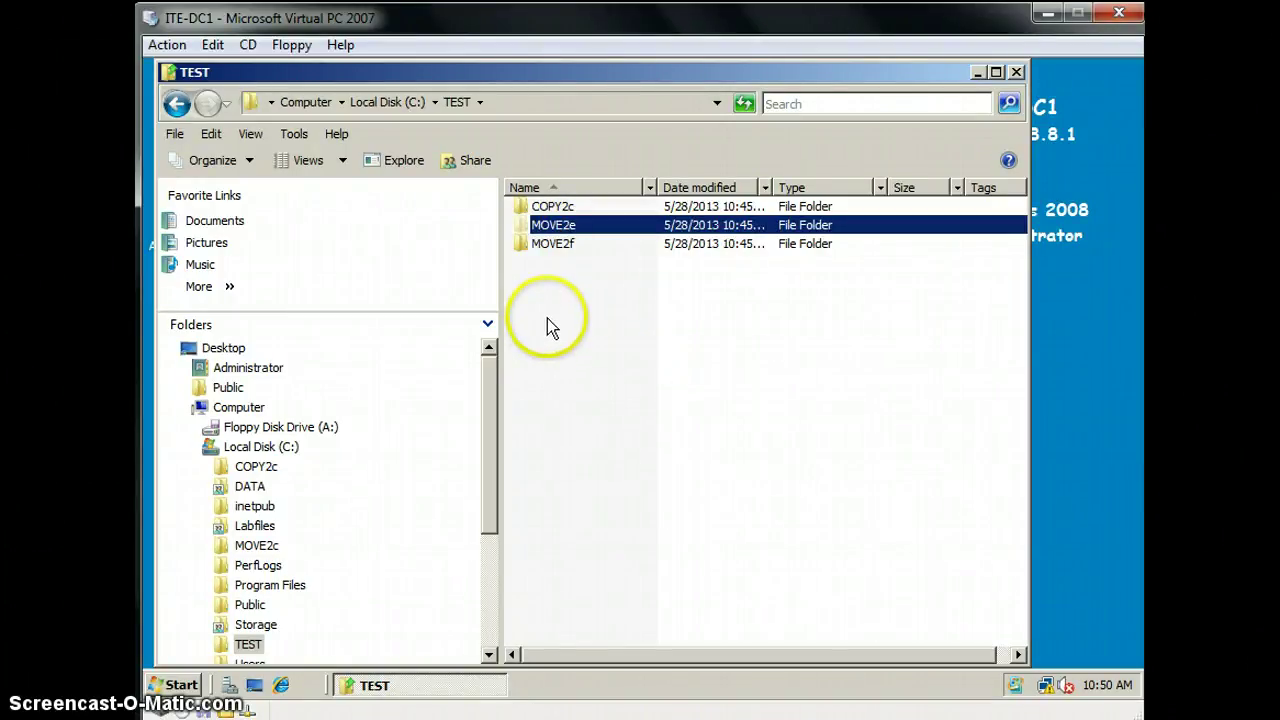
left_click(177, 104)
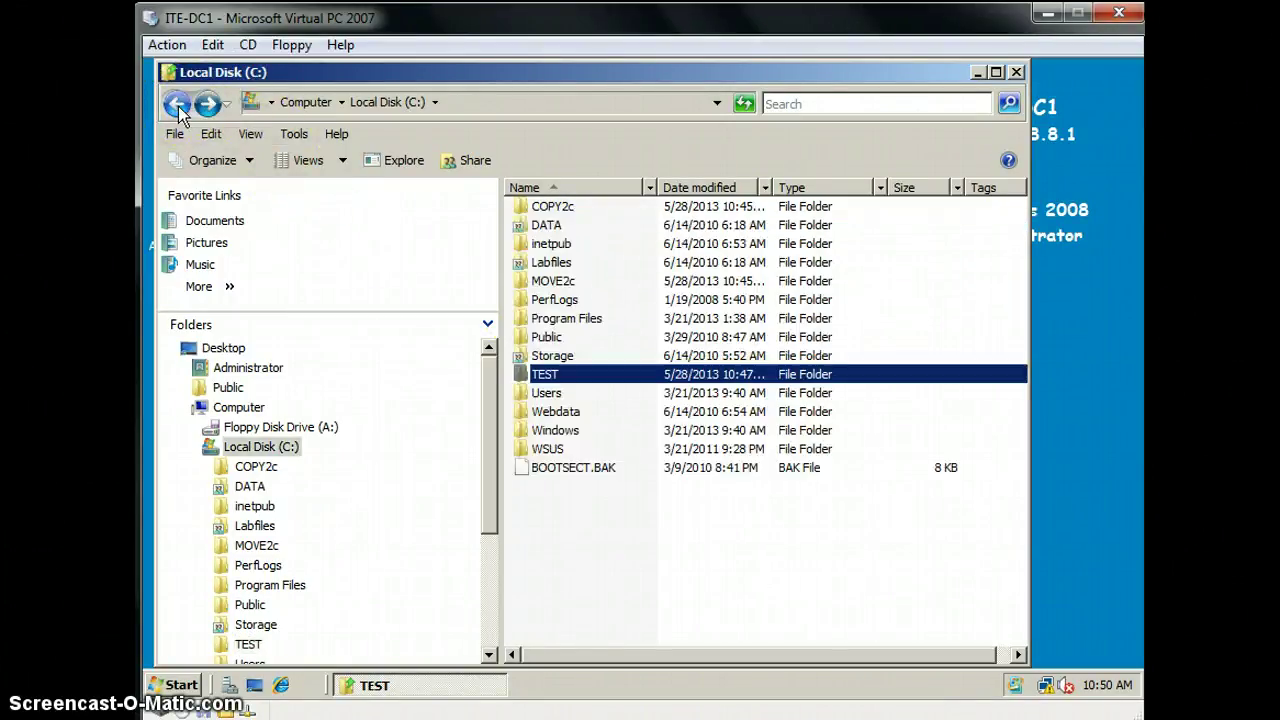
left_click(177, 105)
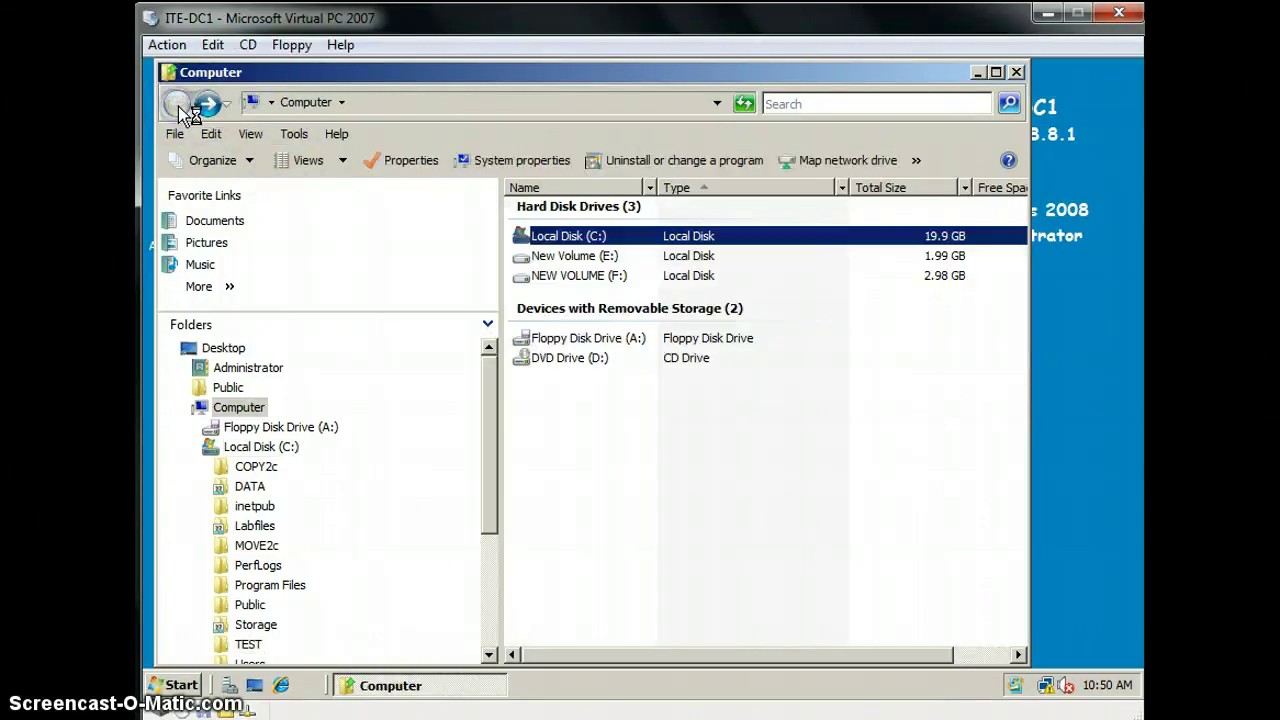
double_click(574, 256)
right_click(609, 262)
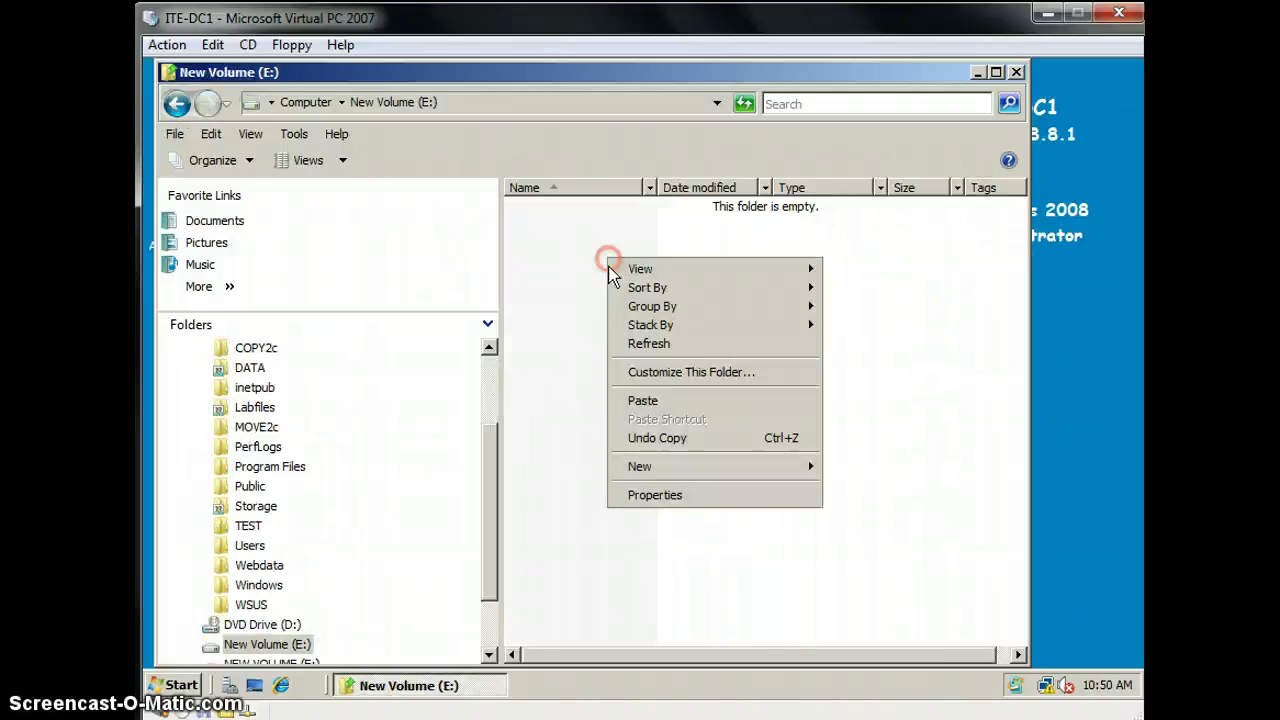
left_click(640, 400)
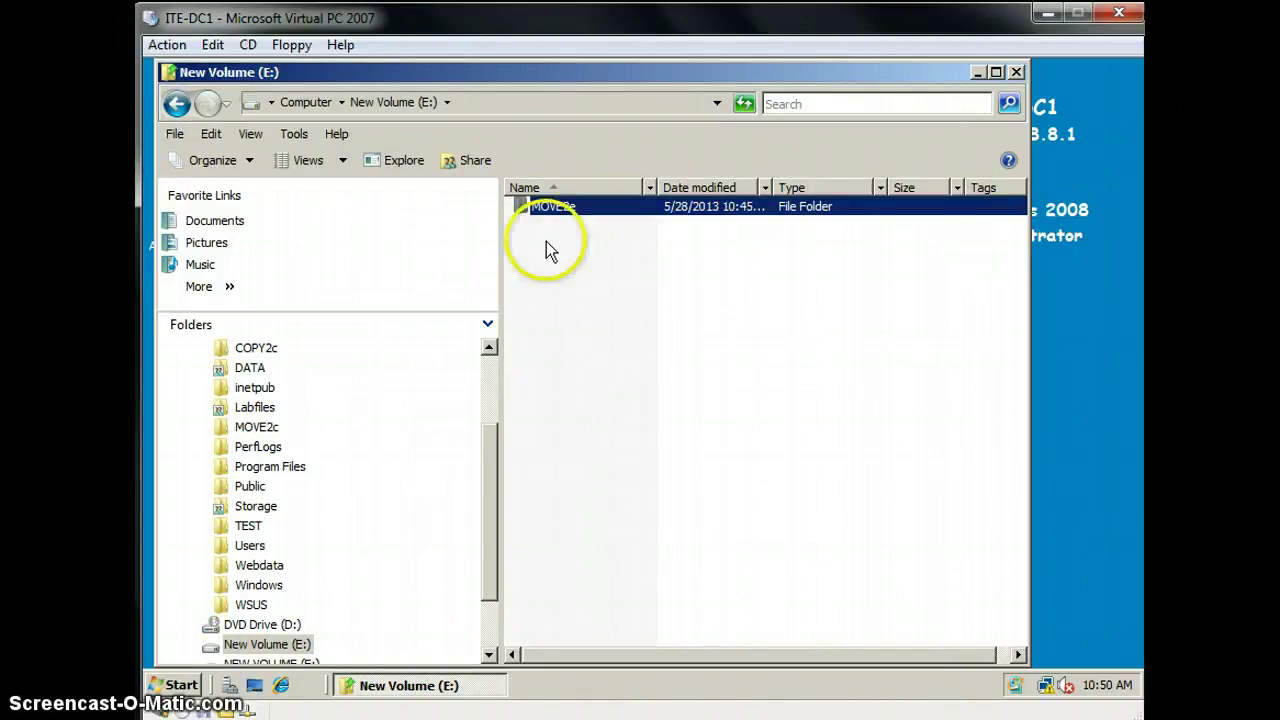
Look through the general, sharing, security, previous versions and customization properties of the MOVE2e folder on E:.
right_click(541, 208)
left_click(590, 451)
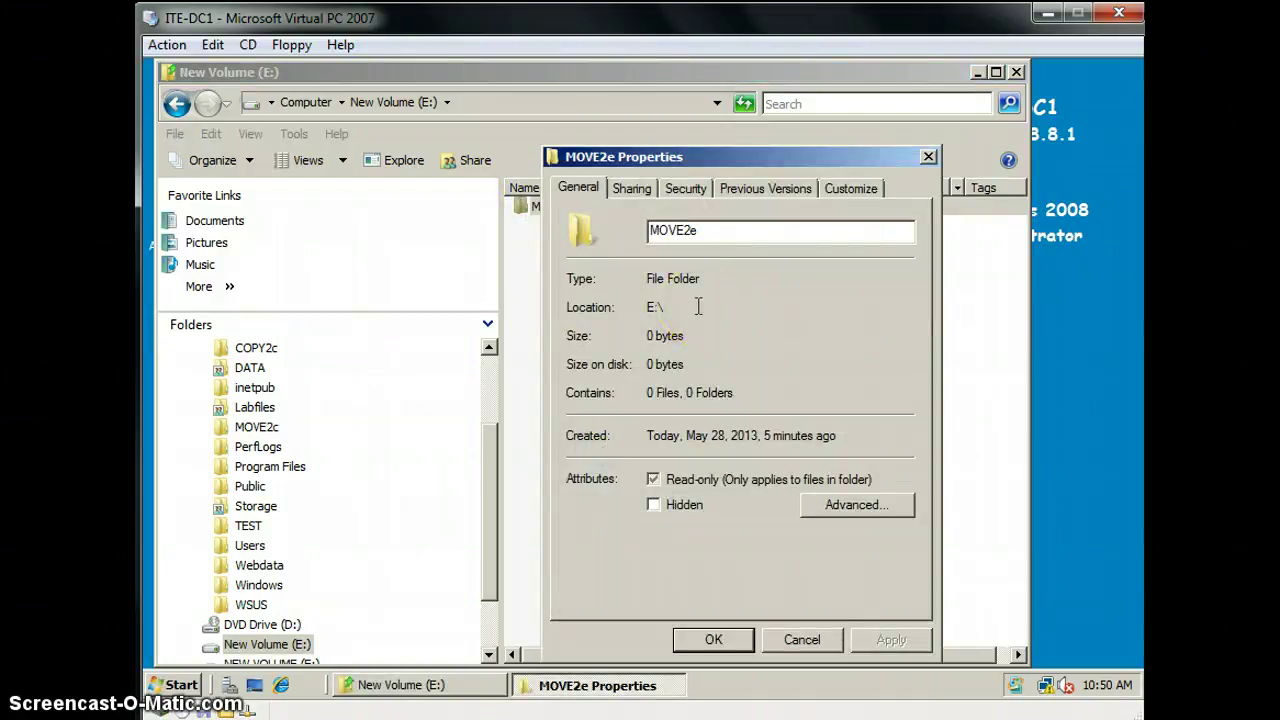
left_click(632, 189)
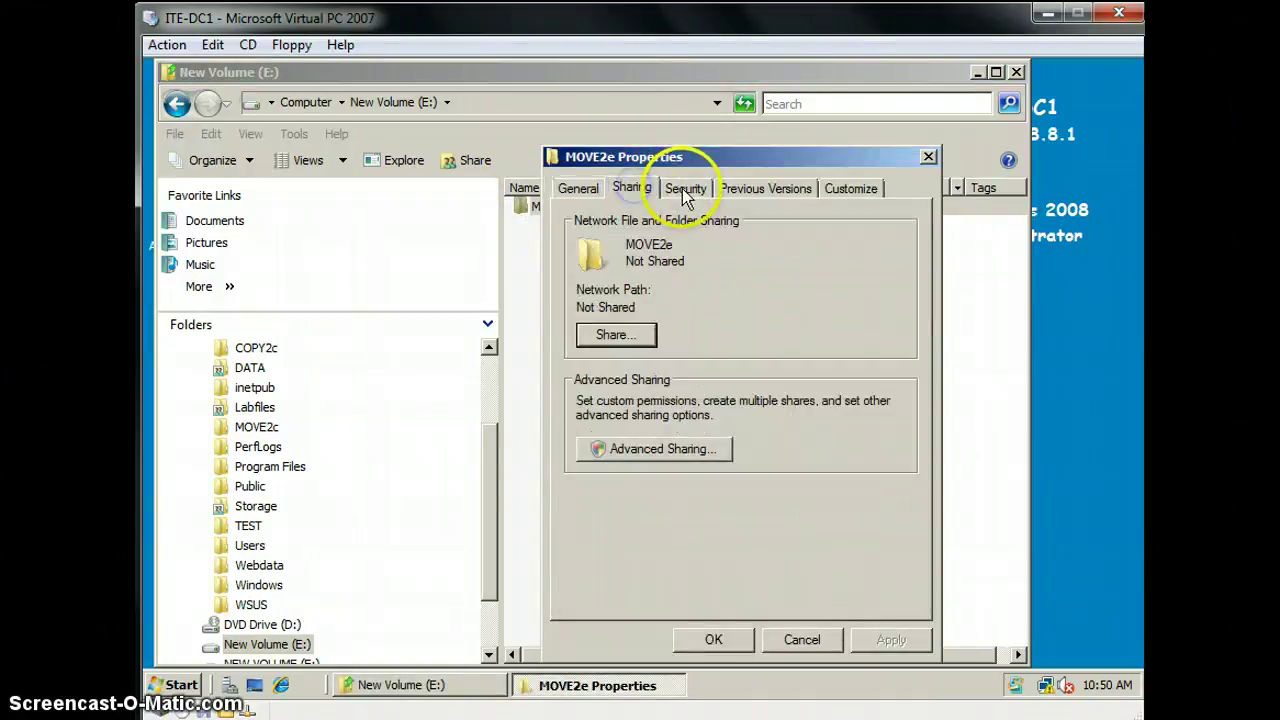
left_click(685, 190)
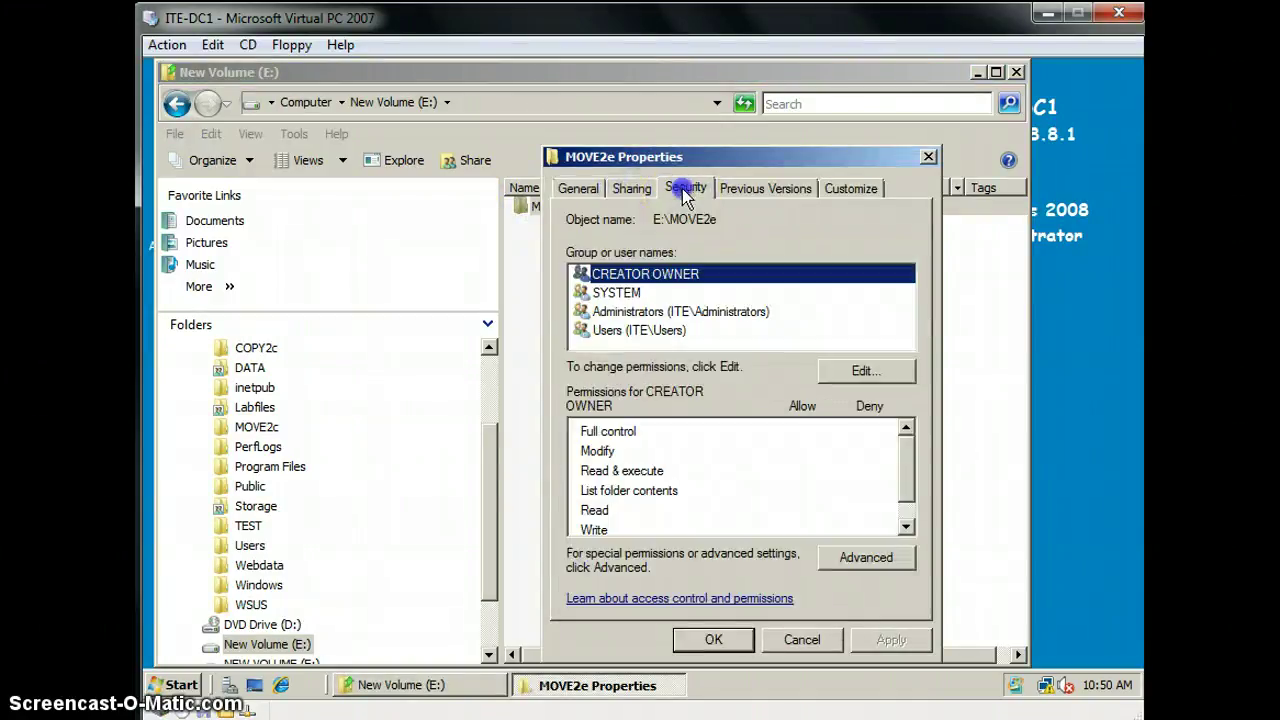
left_click(736, 189)
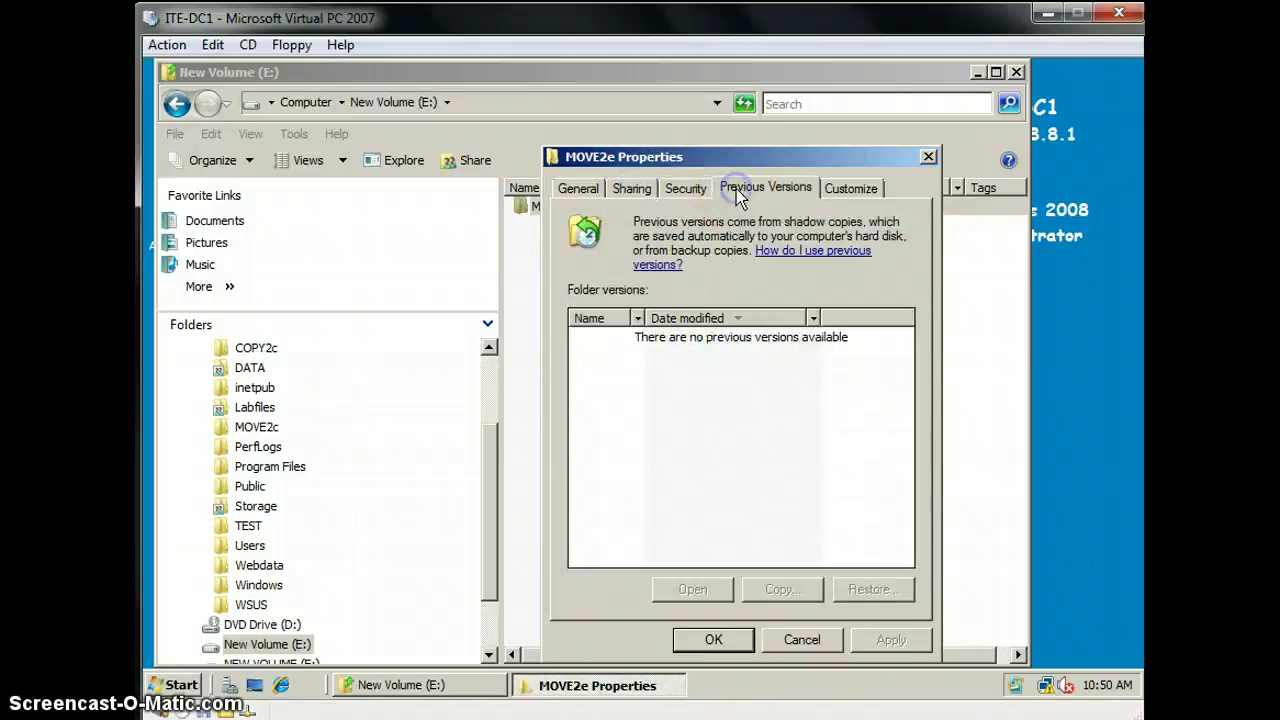
left_click(848, 189)
Check the security permissions of CREATOR OWNER, SYSTEM, Administrators and Users on the moved E:\MOVE2e folder.
left_click(685, 189)
left_click(668, 292)
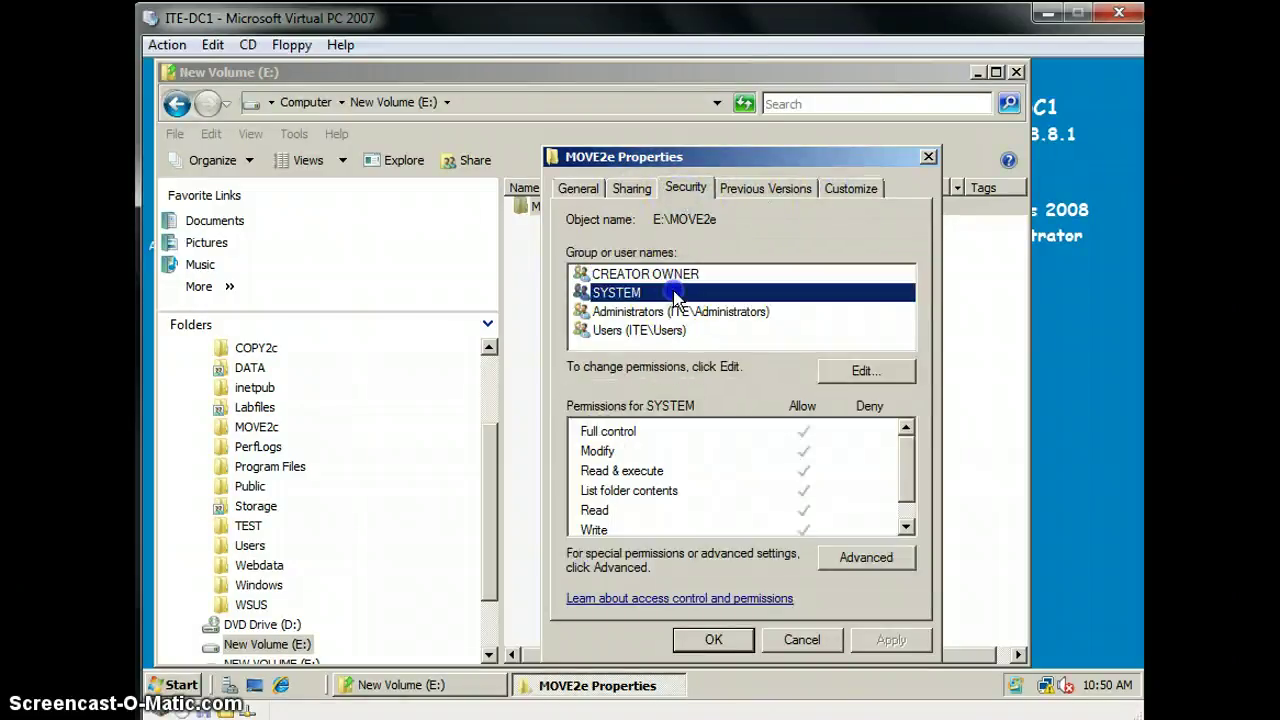
left_click(676, 312)
left_click(672, 331)
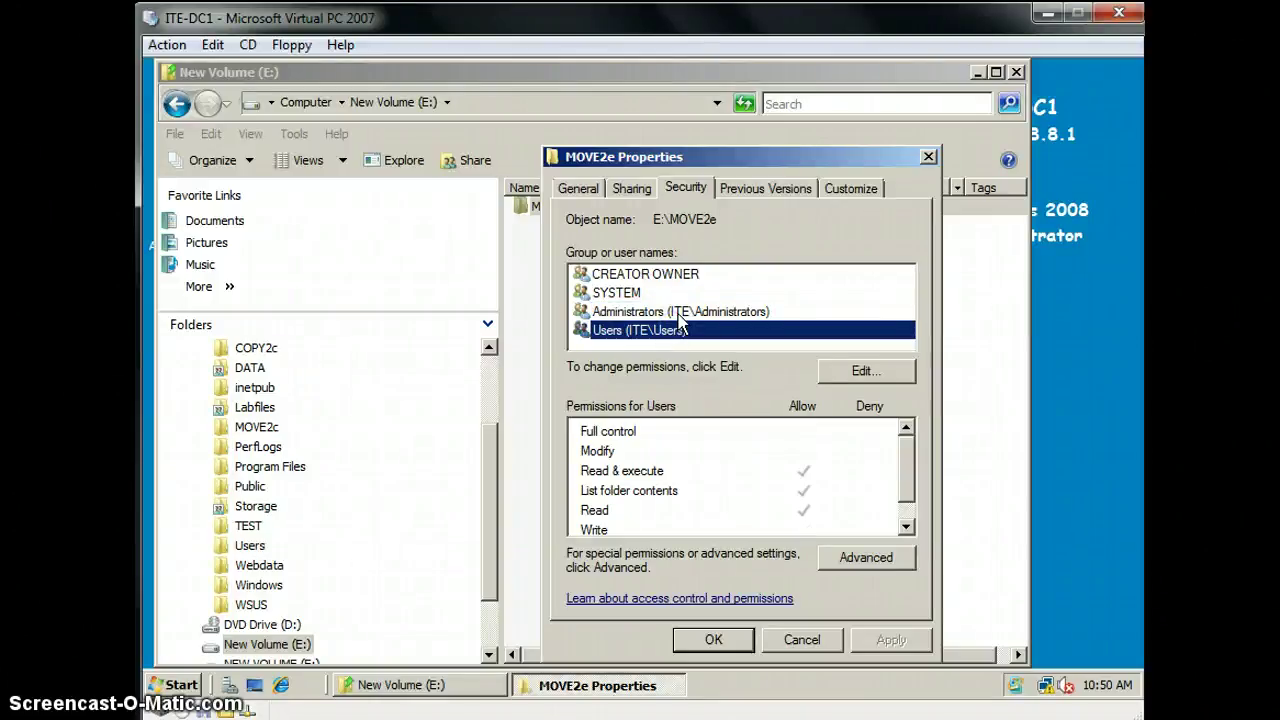
left_click(680, 312)
left_click(692, 292)
left_click(694, 275)
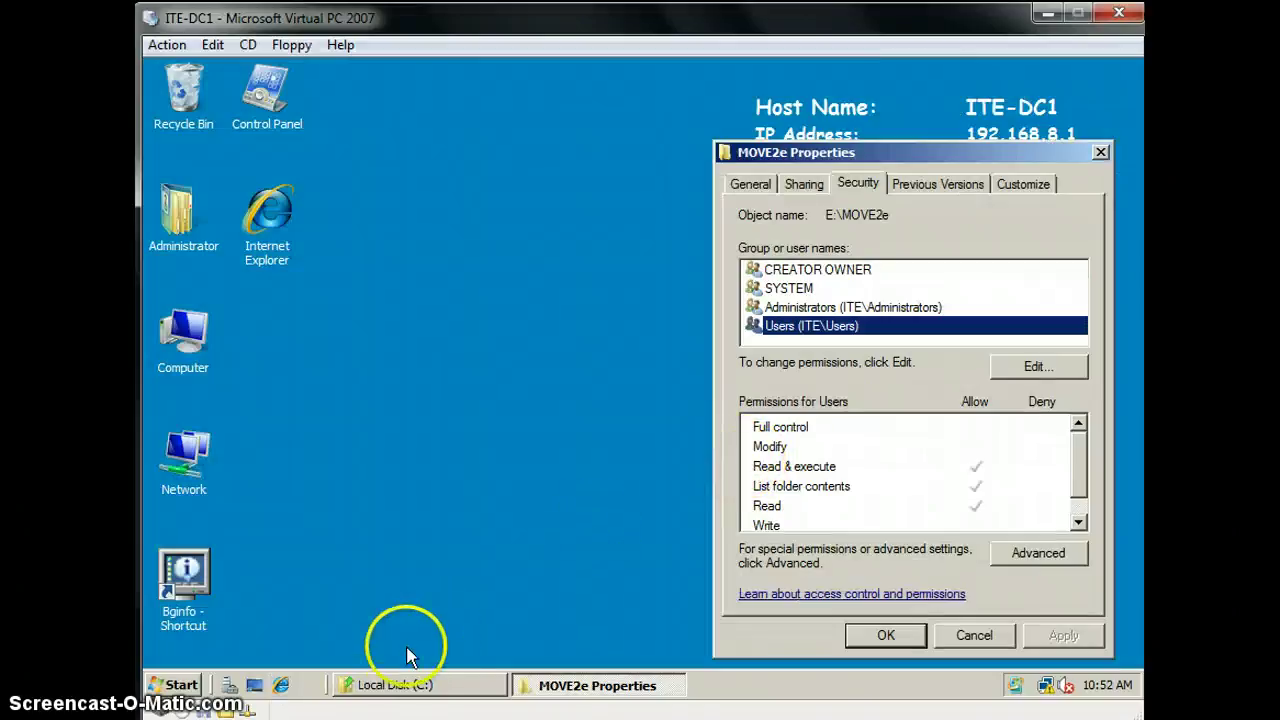
Move the MOVE2f folder from C:\TEST to the root of NEW VOLUME (F:) by cutting and pasting.
left_click(405, 690)
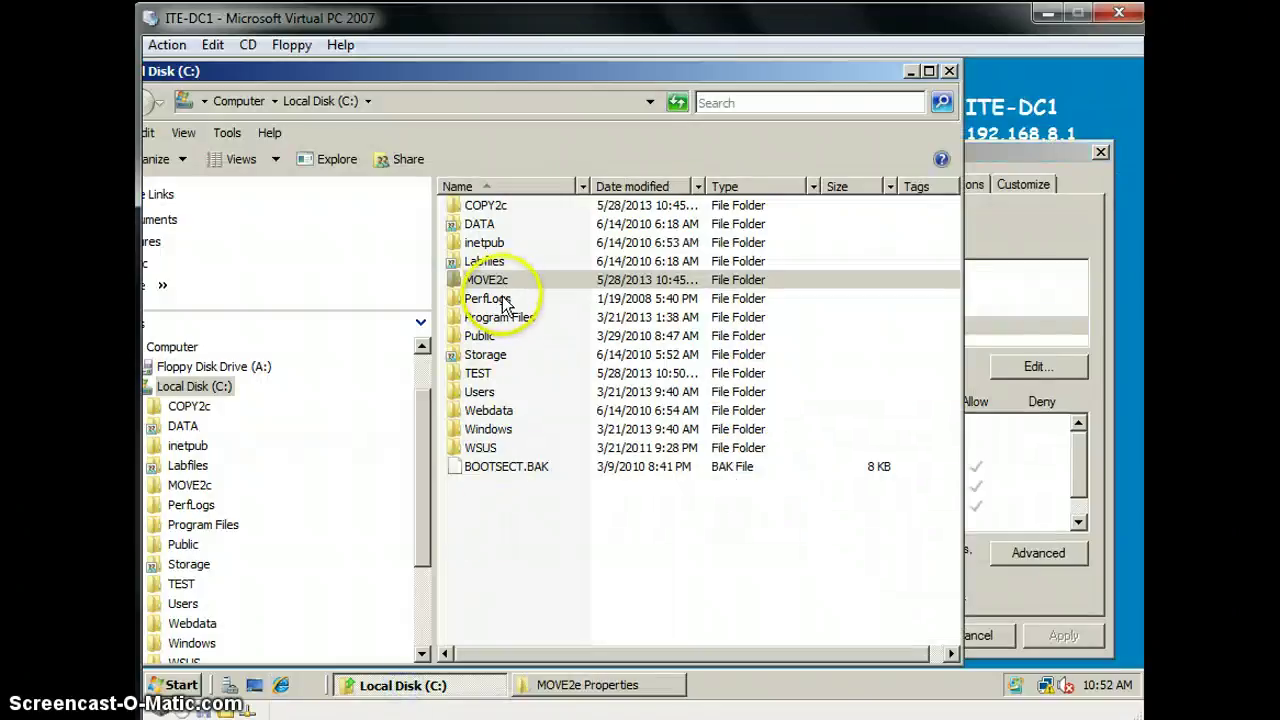
double_click(498, 372)
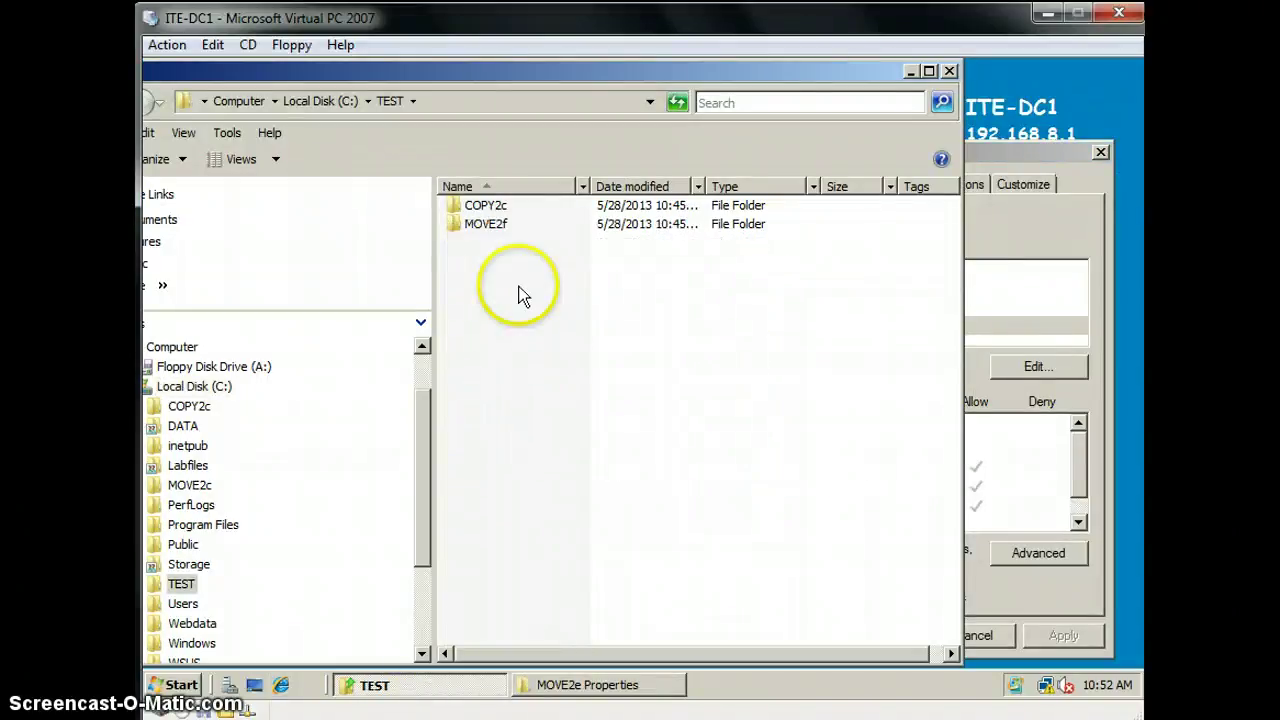
right_click(531, 222)
left_click(491, 225)
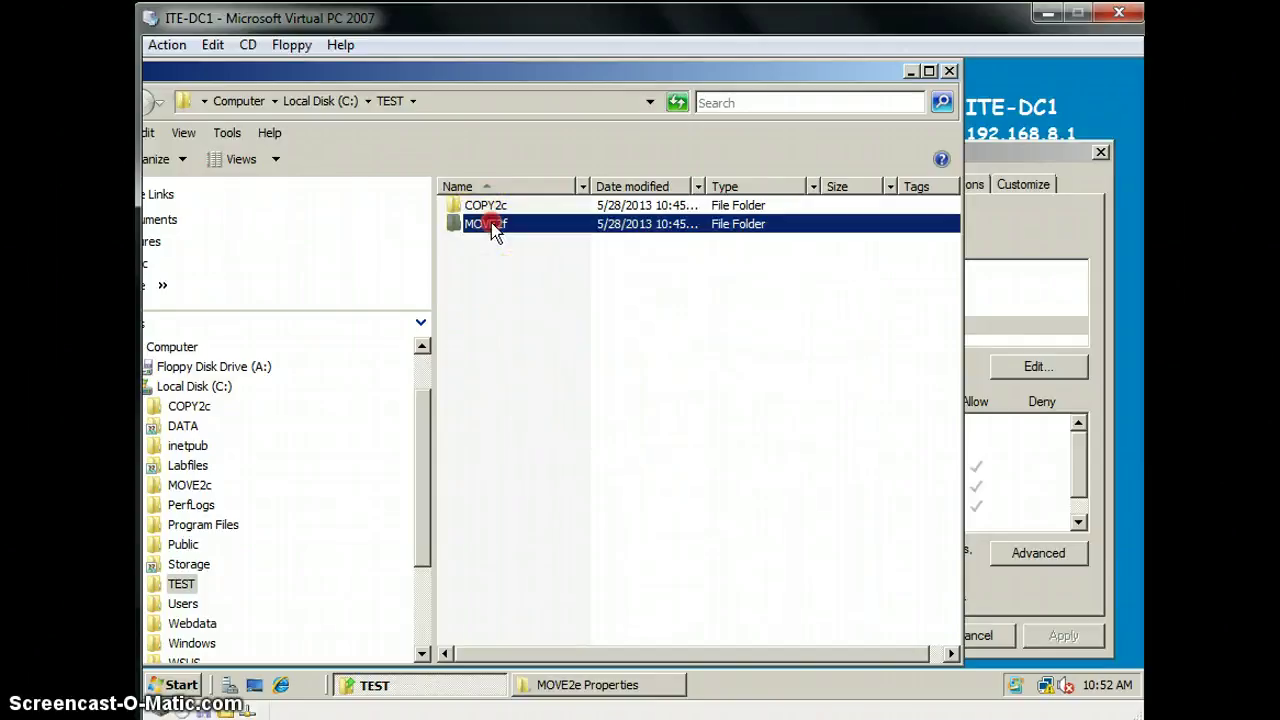
right_click(491, 225)
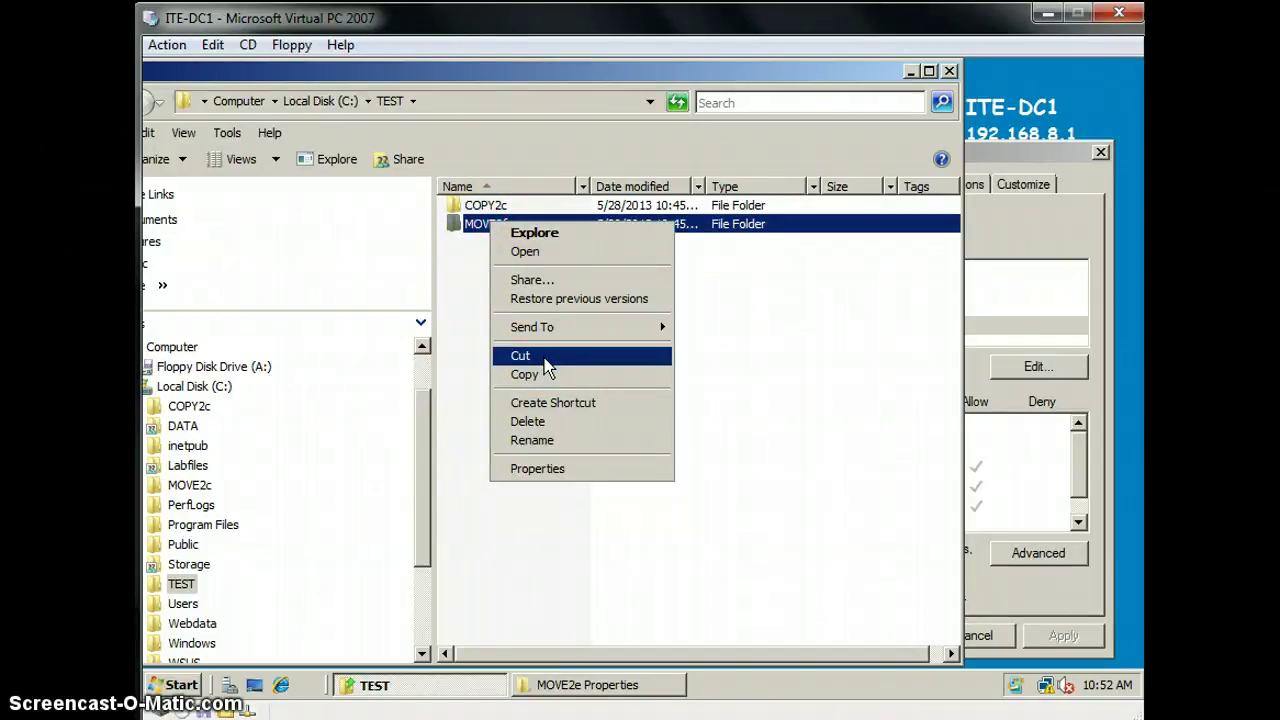
left_click(547, 362)
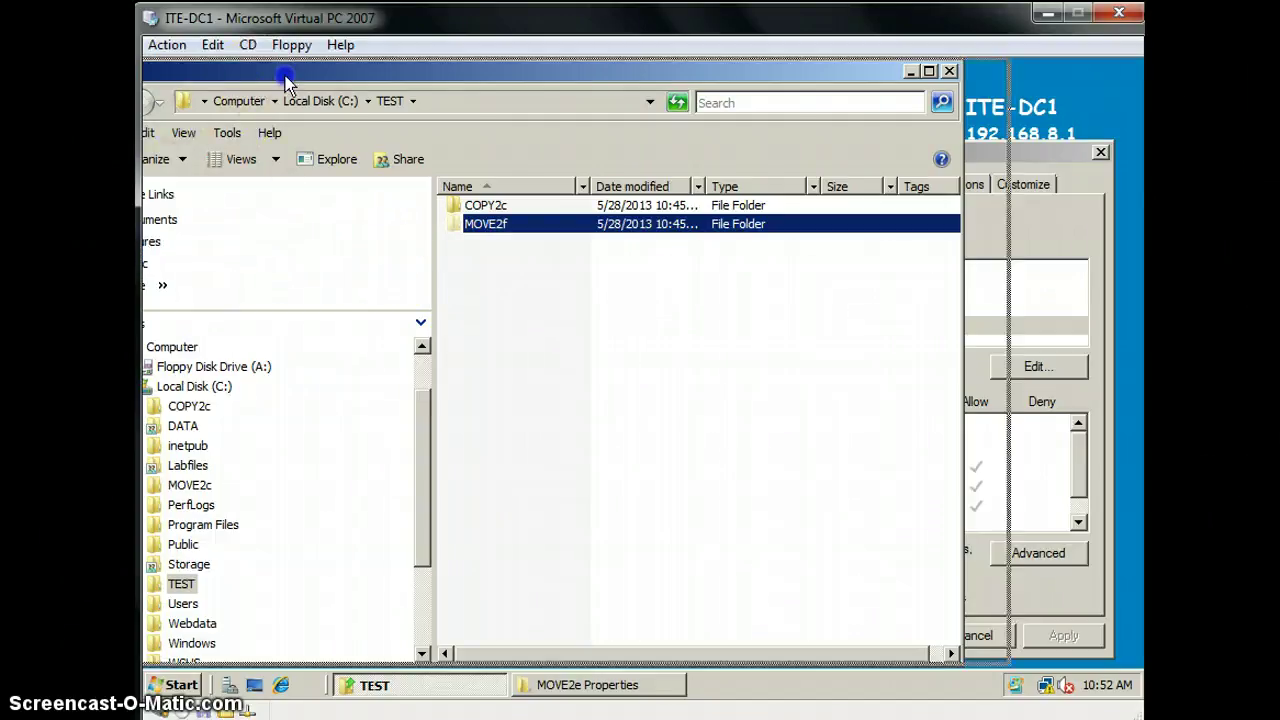
left_click_drag(260, 76, 348, 77)
left_click(199, 104)
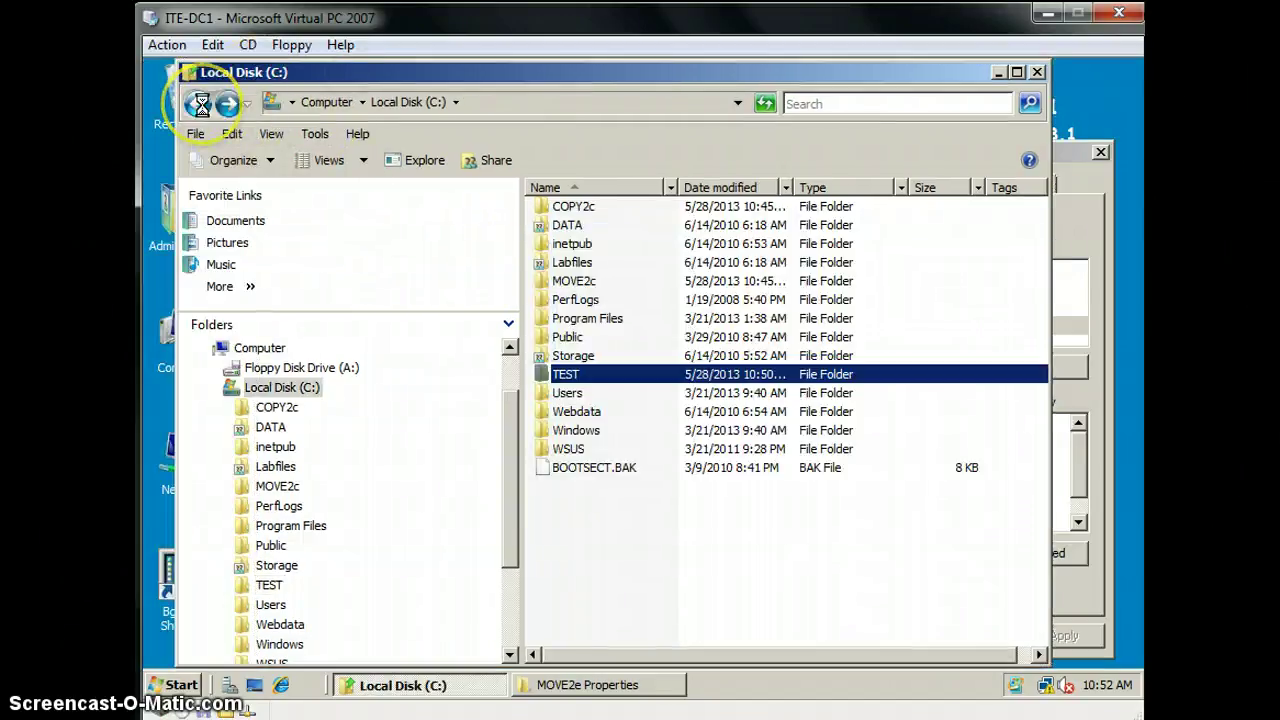
double_click(592, 275)
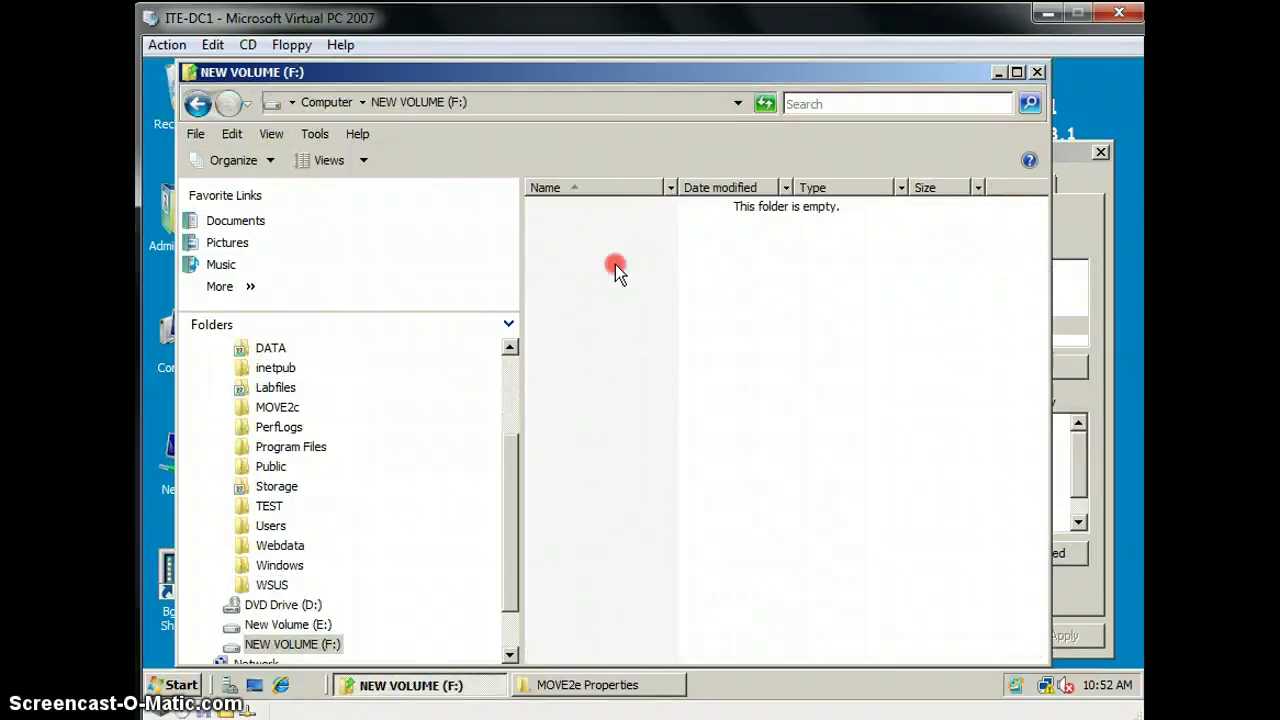
right_click(614, 266)
left_click(646, 400)
Look through the properties of MOVE2f on F: beside those of E:\MOVE2e, including sharing and previous versions, and close both properties windows.
right_click(630, 210)
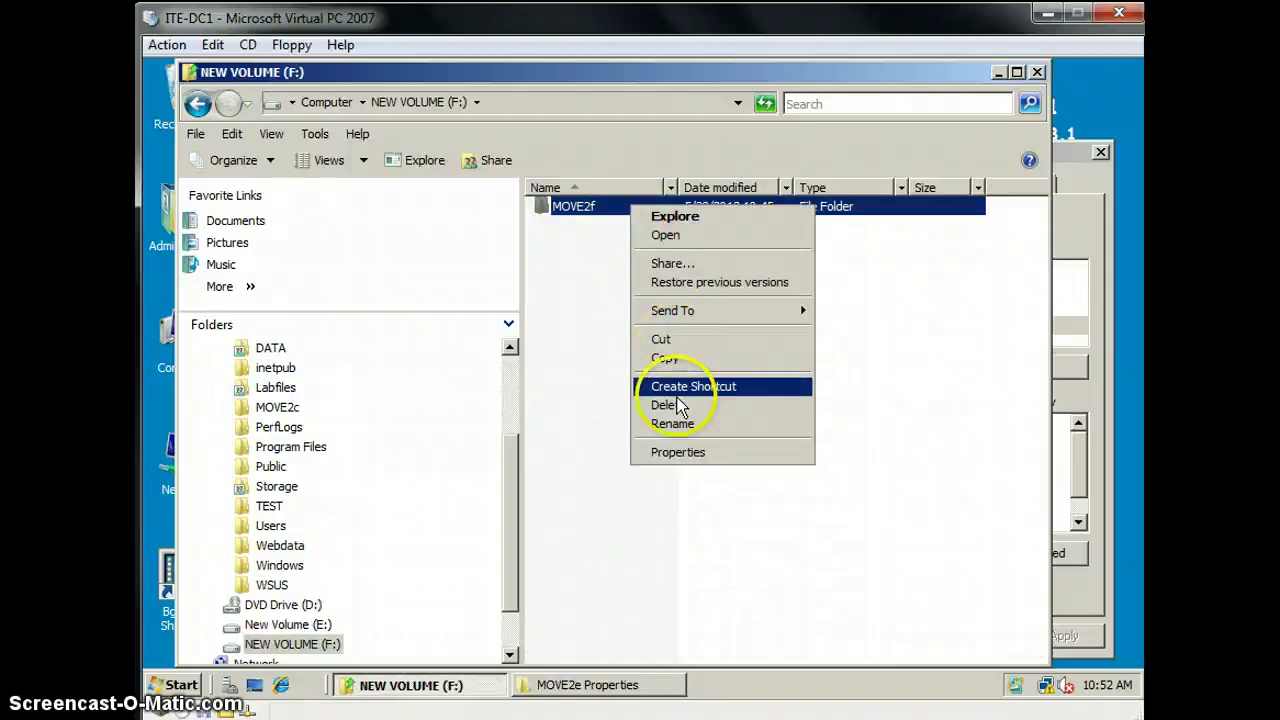
left_click(678, 450)
left_click_drag(793, 160, 591, 173)
left_click(530, 203)
left_click(571, 202)
left_click(684, 202)
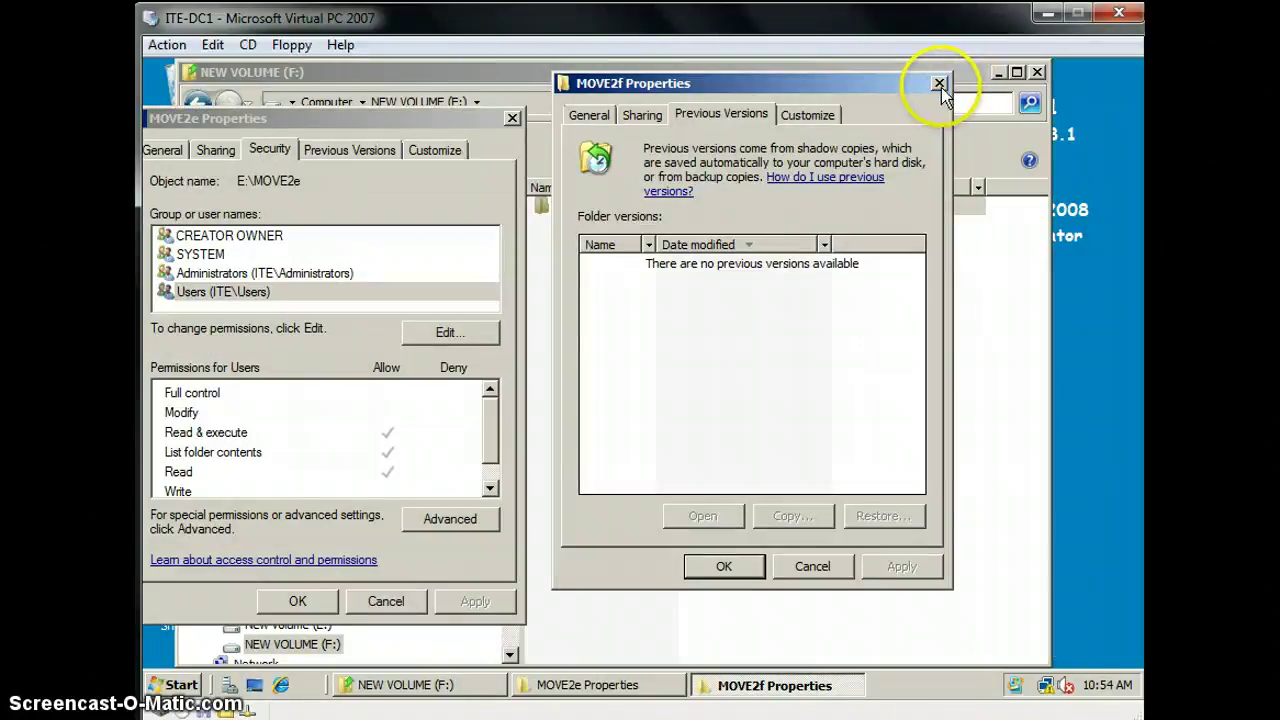
left_click(941, 81)
left_click(513, 121)
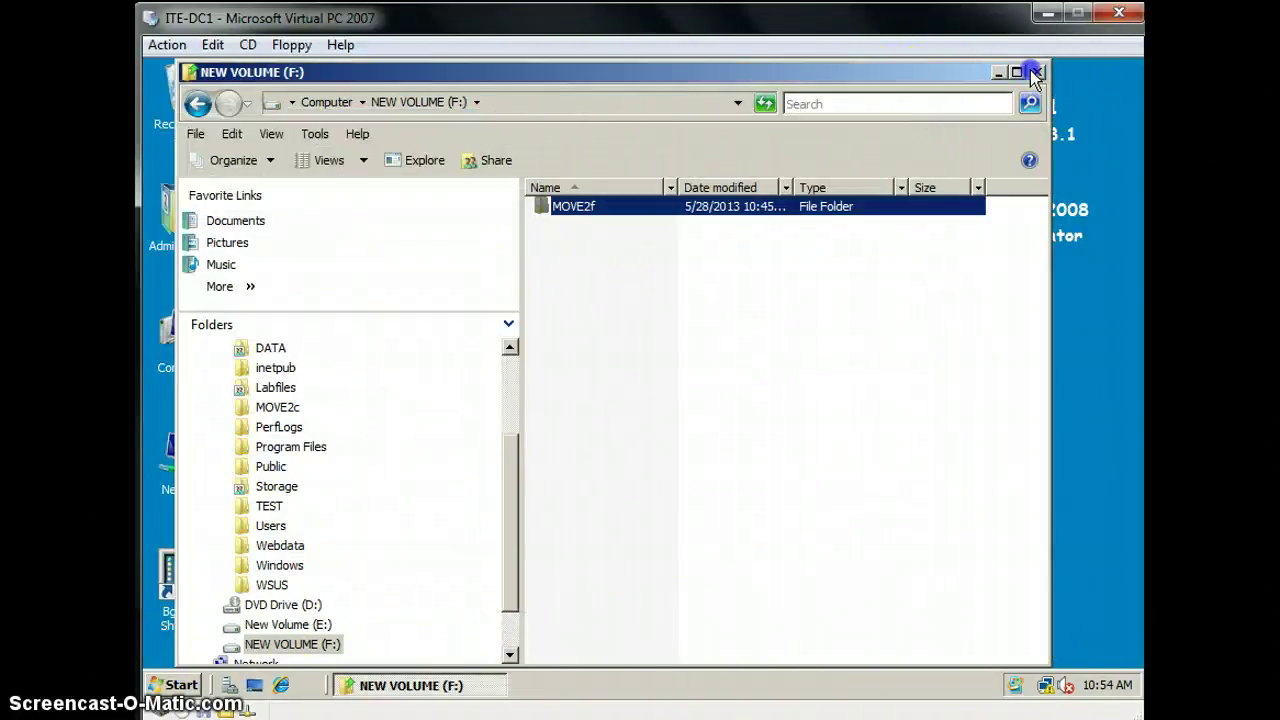